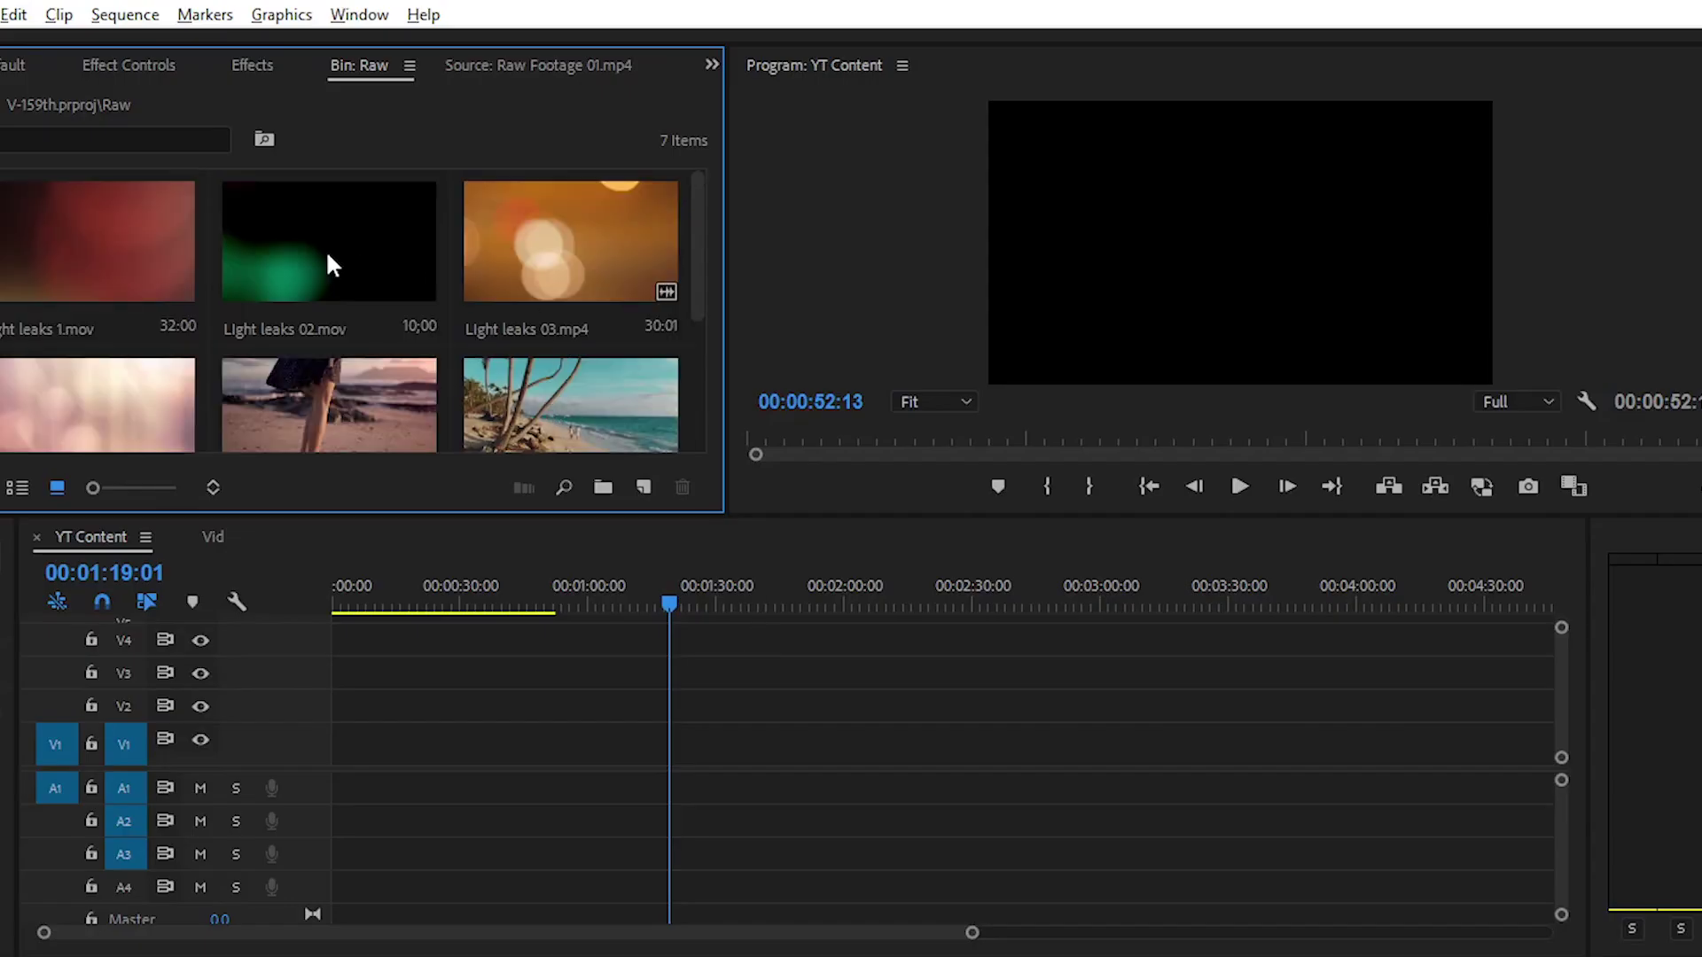
Load Raw Footage 01 in the Source monitor and scrub through it.
{"action": "left_click", "coordinate": [324, 244]}
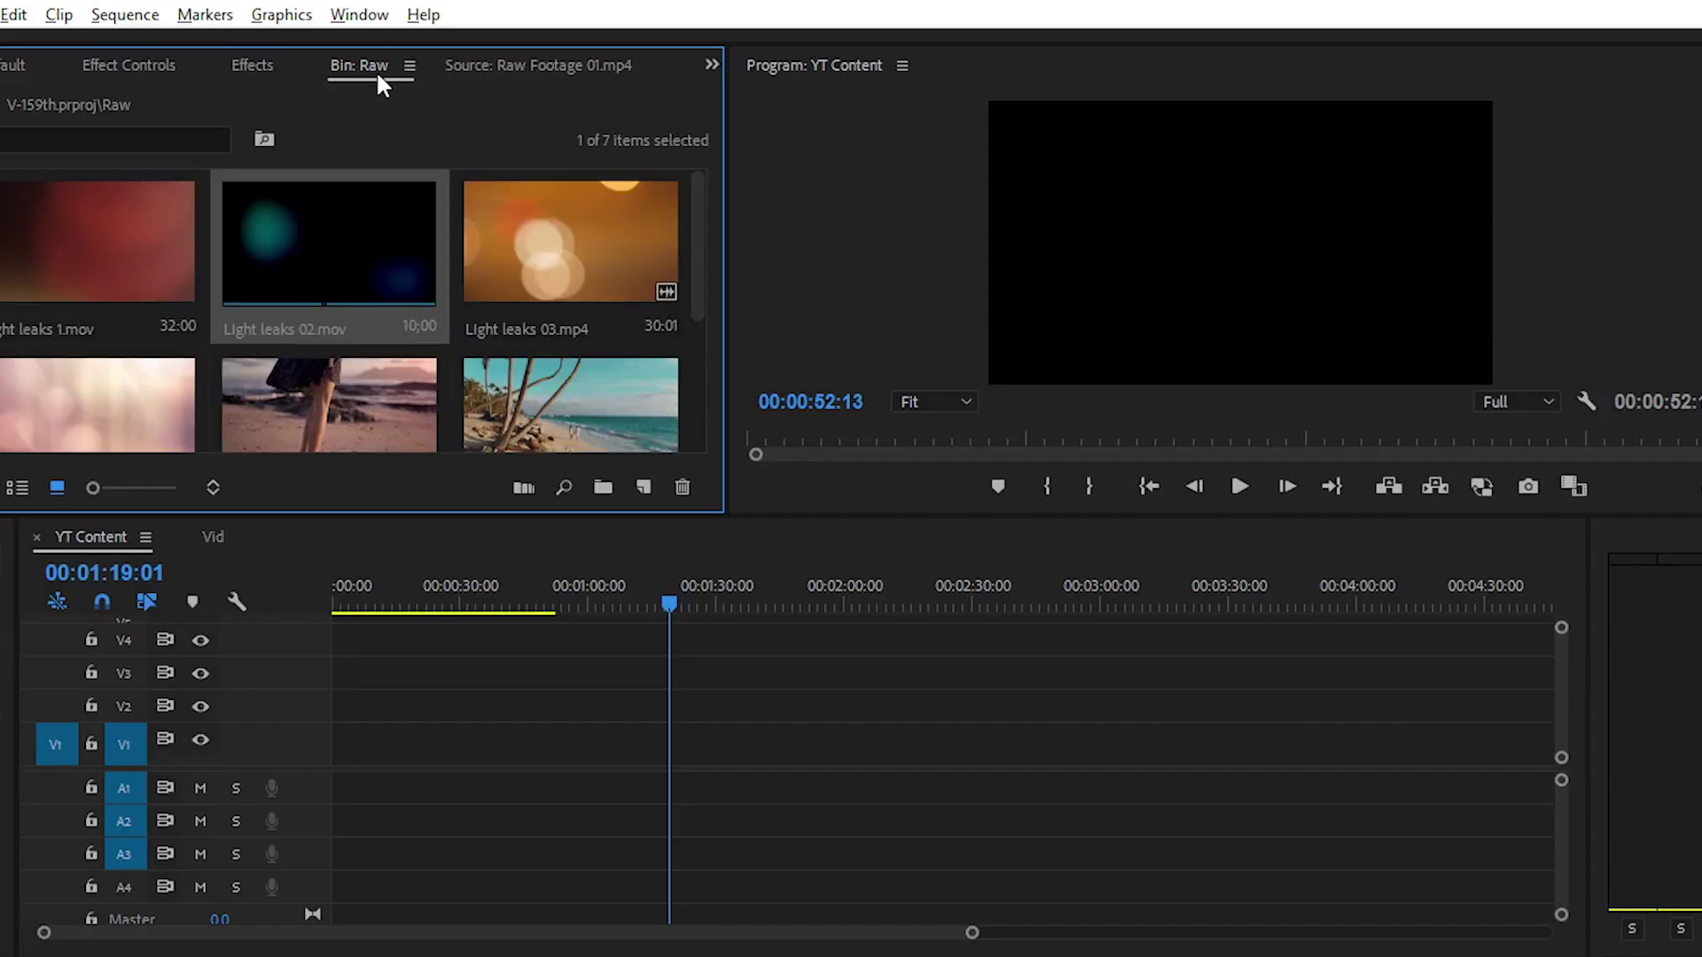
{"action": "scroll", "coordinate": [195, 235], "scroll_direction": "down", "scroll_amount": 3}
{"action": "left_click", "coordinate": [315, 207]}
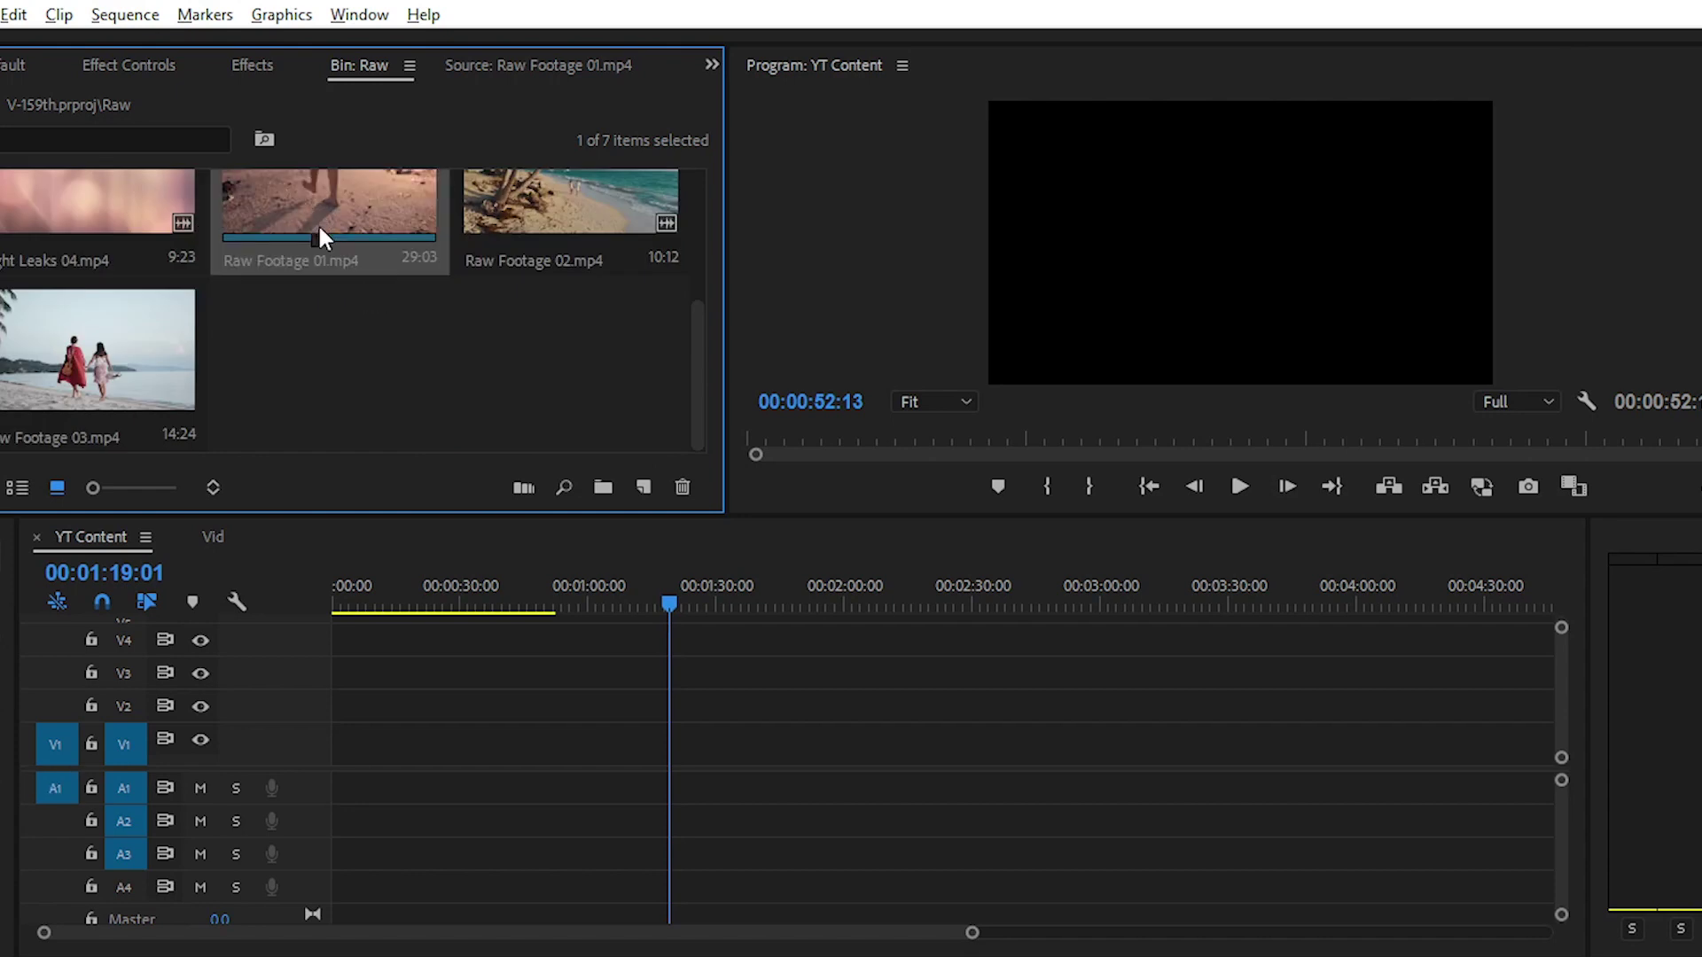
{"action": "scroll", "coordinate": [318, 224], "scroll_direction": "up", "scroll_amount": 2}
{"action": "double_click", "coordinate": [335, 344]}
{"action": "left_click_drag", "start_coordinate": [129, 436], "coordinate": [322, 446]}
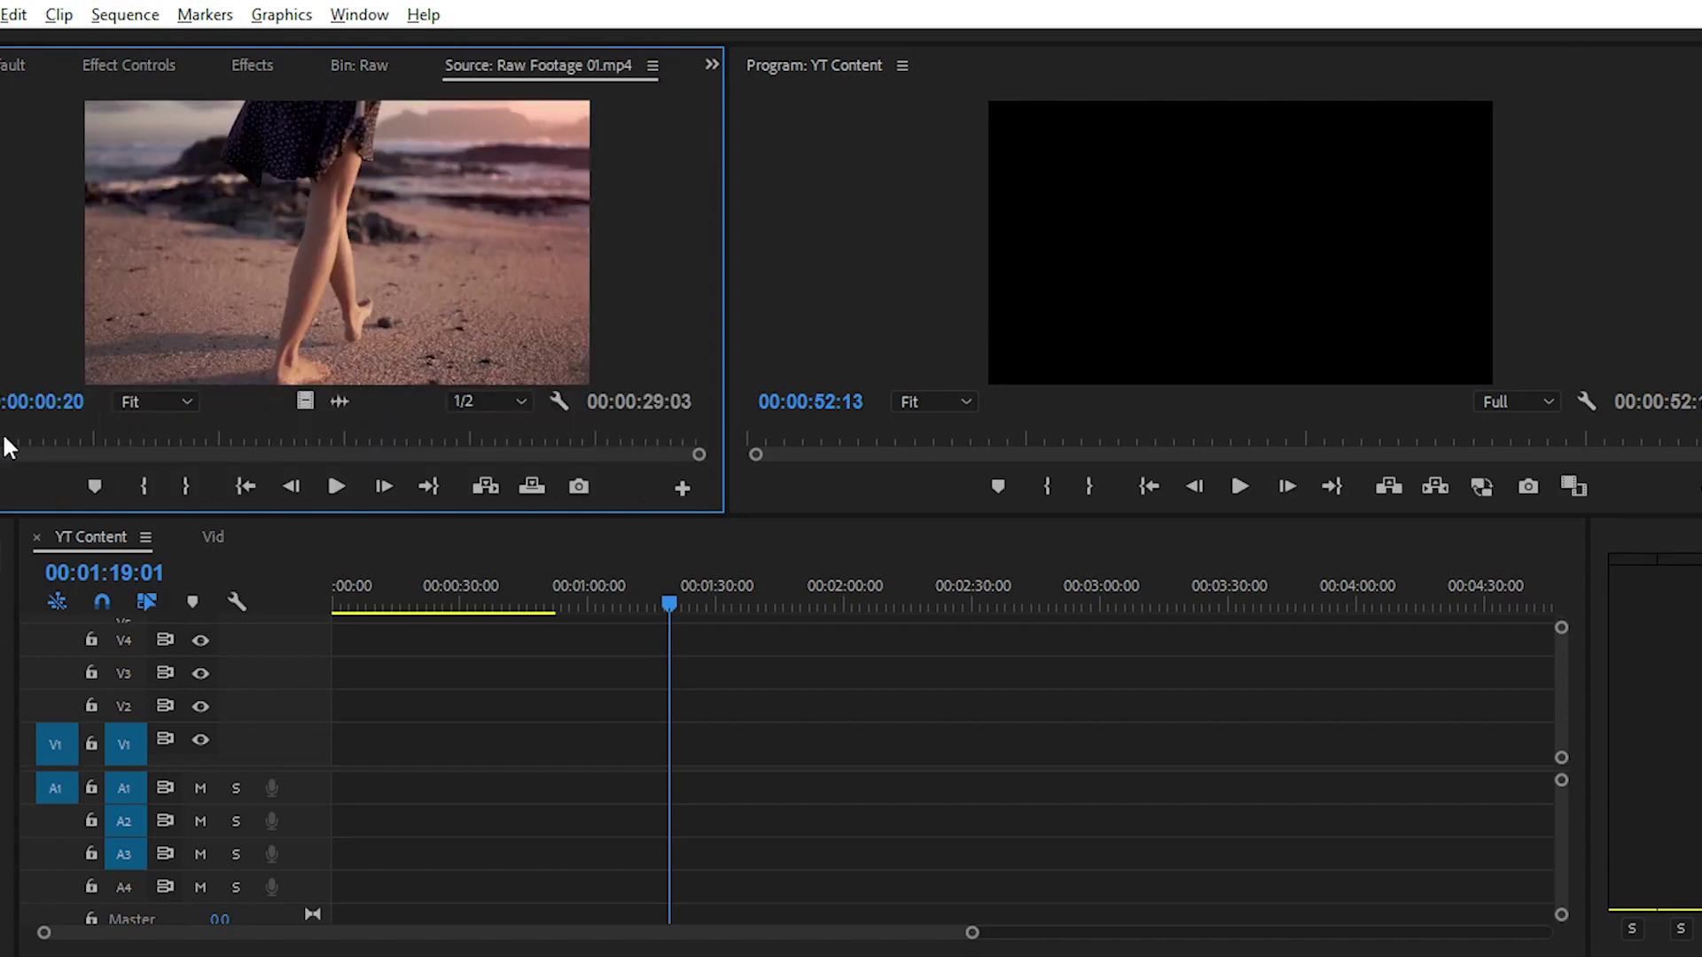
Preview and scrub Light leaks 02 in the Source monitor, then another light-leak clip.
{"action": "left_click", "coordinate": [356, 76]}
{"action": "double_click", "coordinate": [322, 233]}
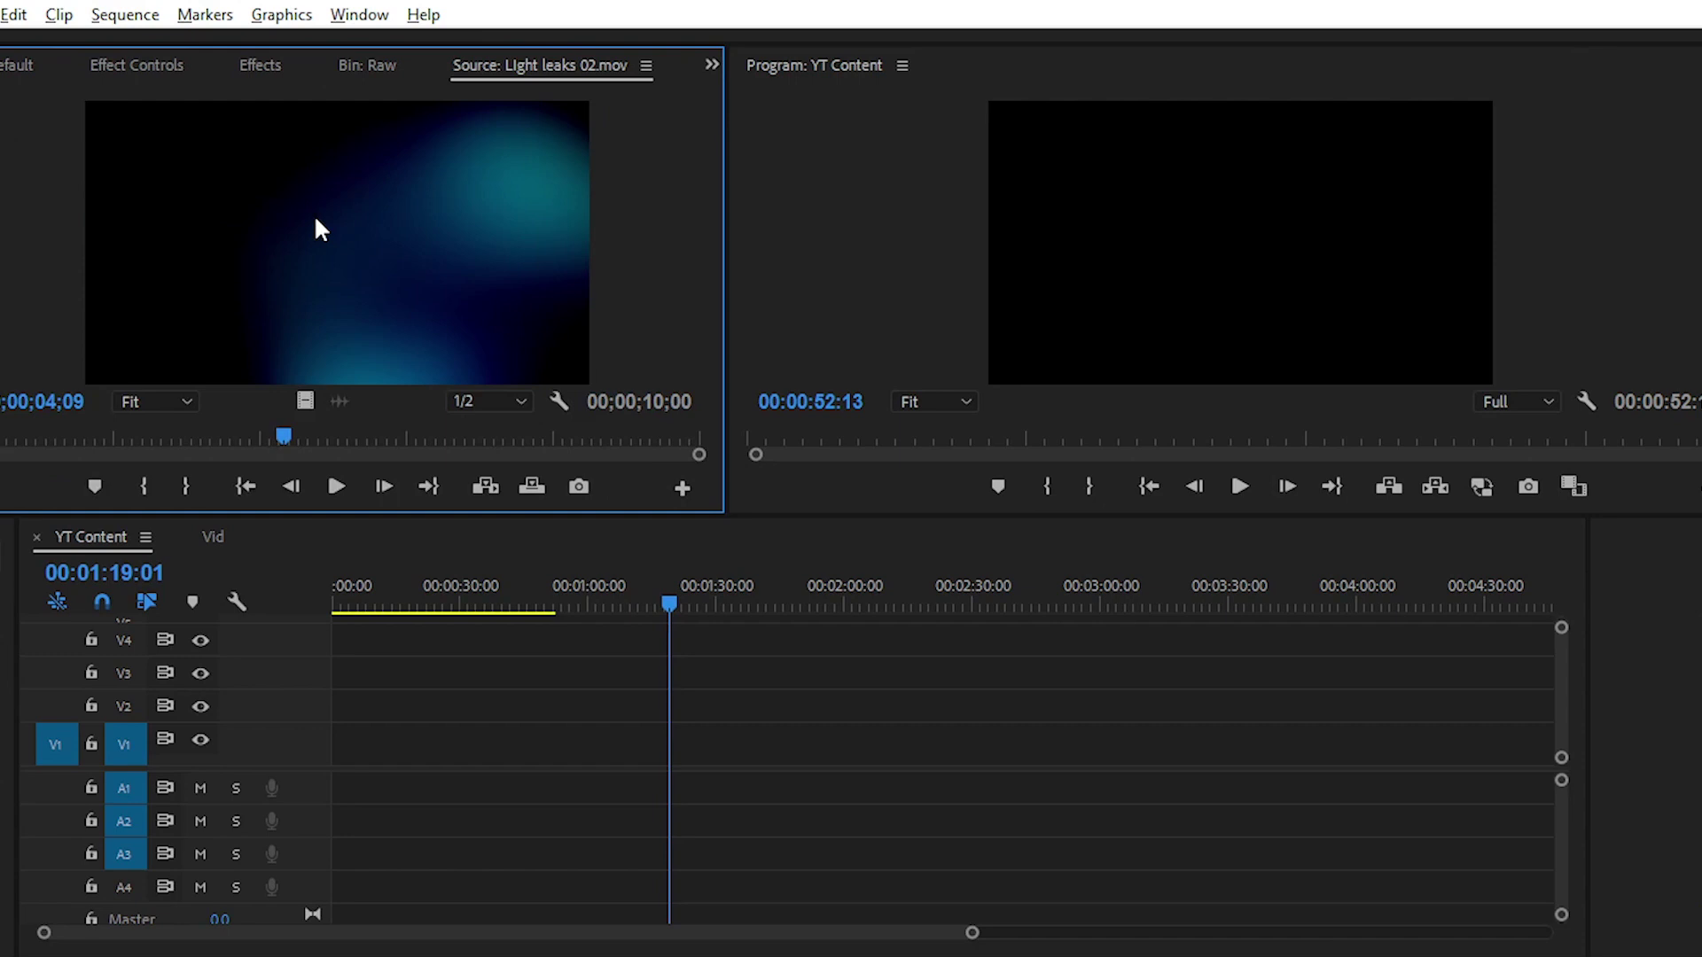
{"action": "left_click", "coordinate": [135, 435]}
{"action": "left_click_drag", "start_coordinate": [136, 435], "coordinate": [109, 442]}
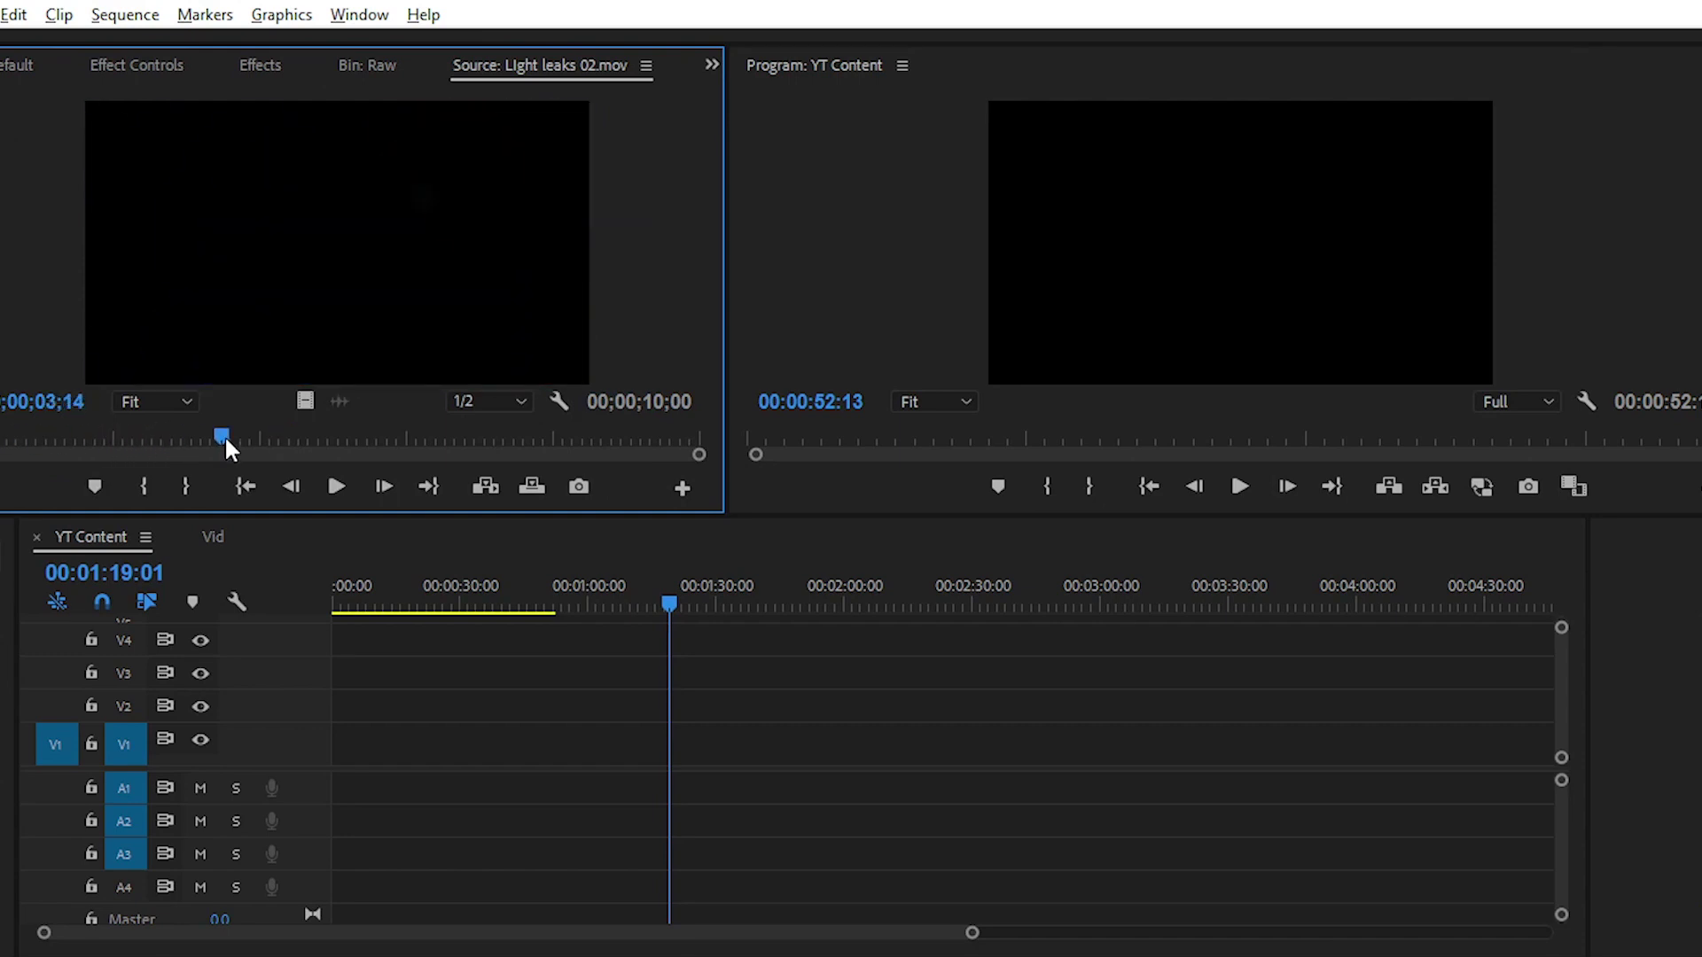
{"action": "left_click_drag", "start_coordinate": [225, 443], "coordinate": [575, 454]}
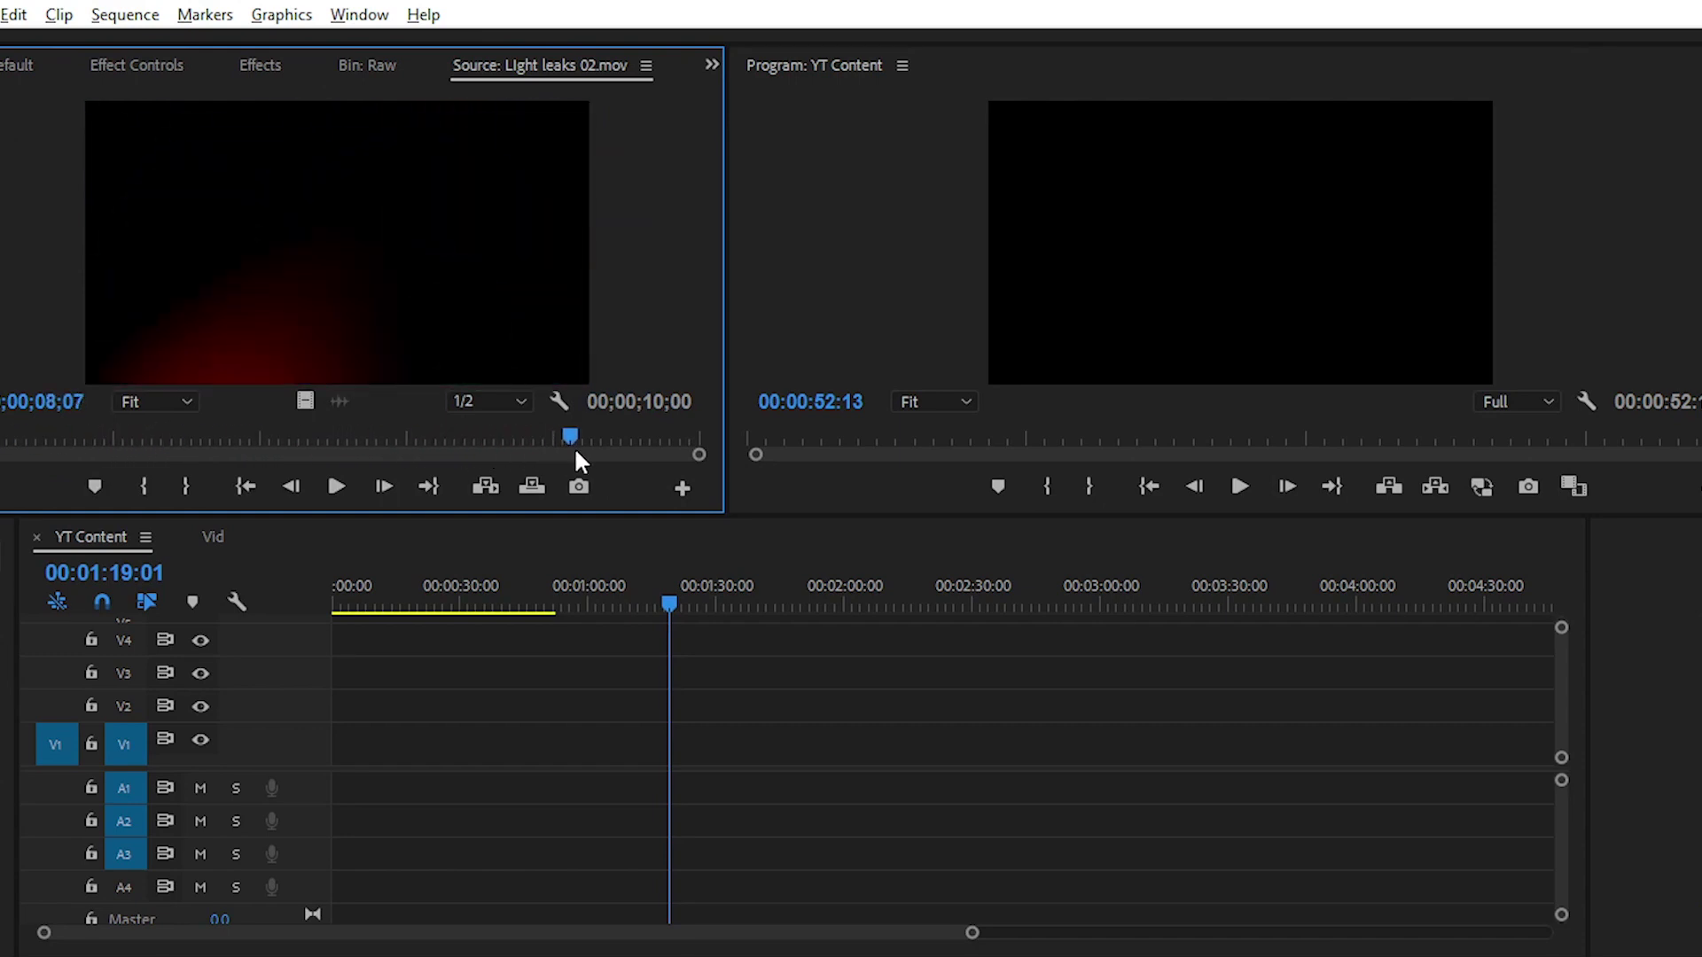
{"action": "left_click", "coordinate": [367, 64]}
{"action": "double_click", "coordinate": [122, 209]}
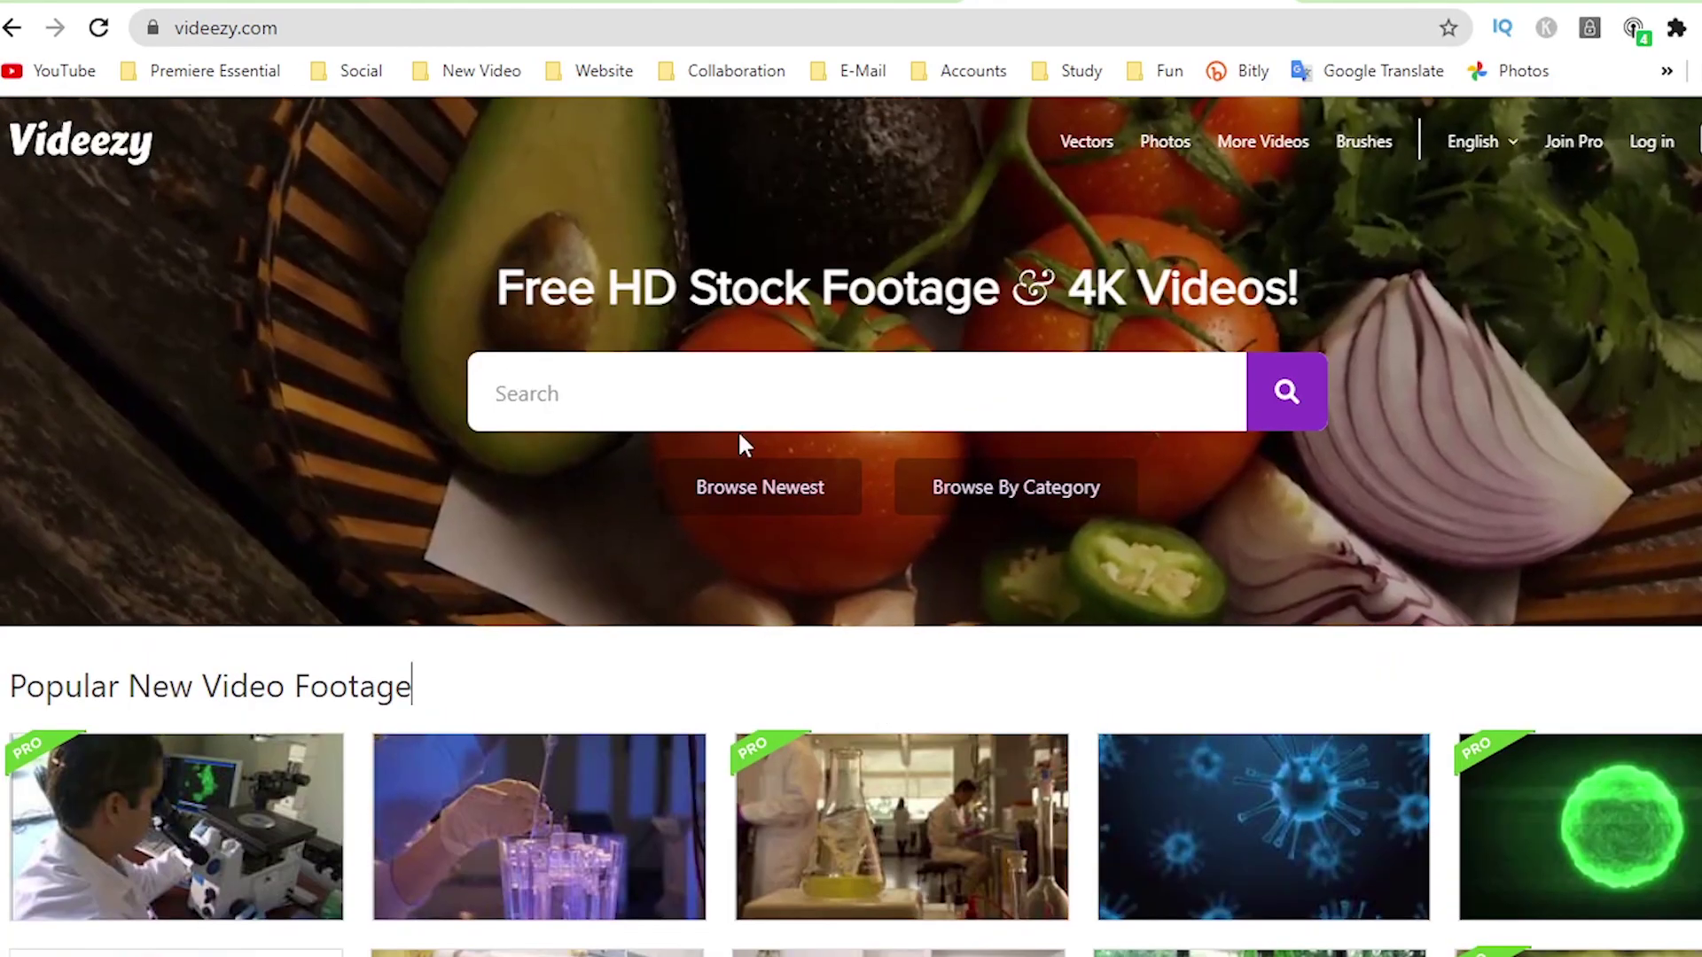
Search Videezy for 'light leaks' footage.
{"action": "left_click", "coordinate": [719, 405]}
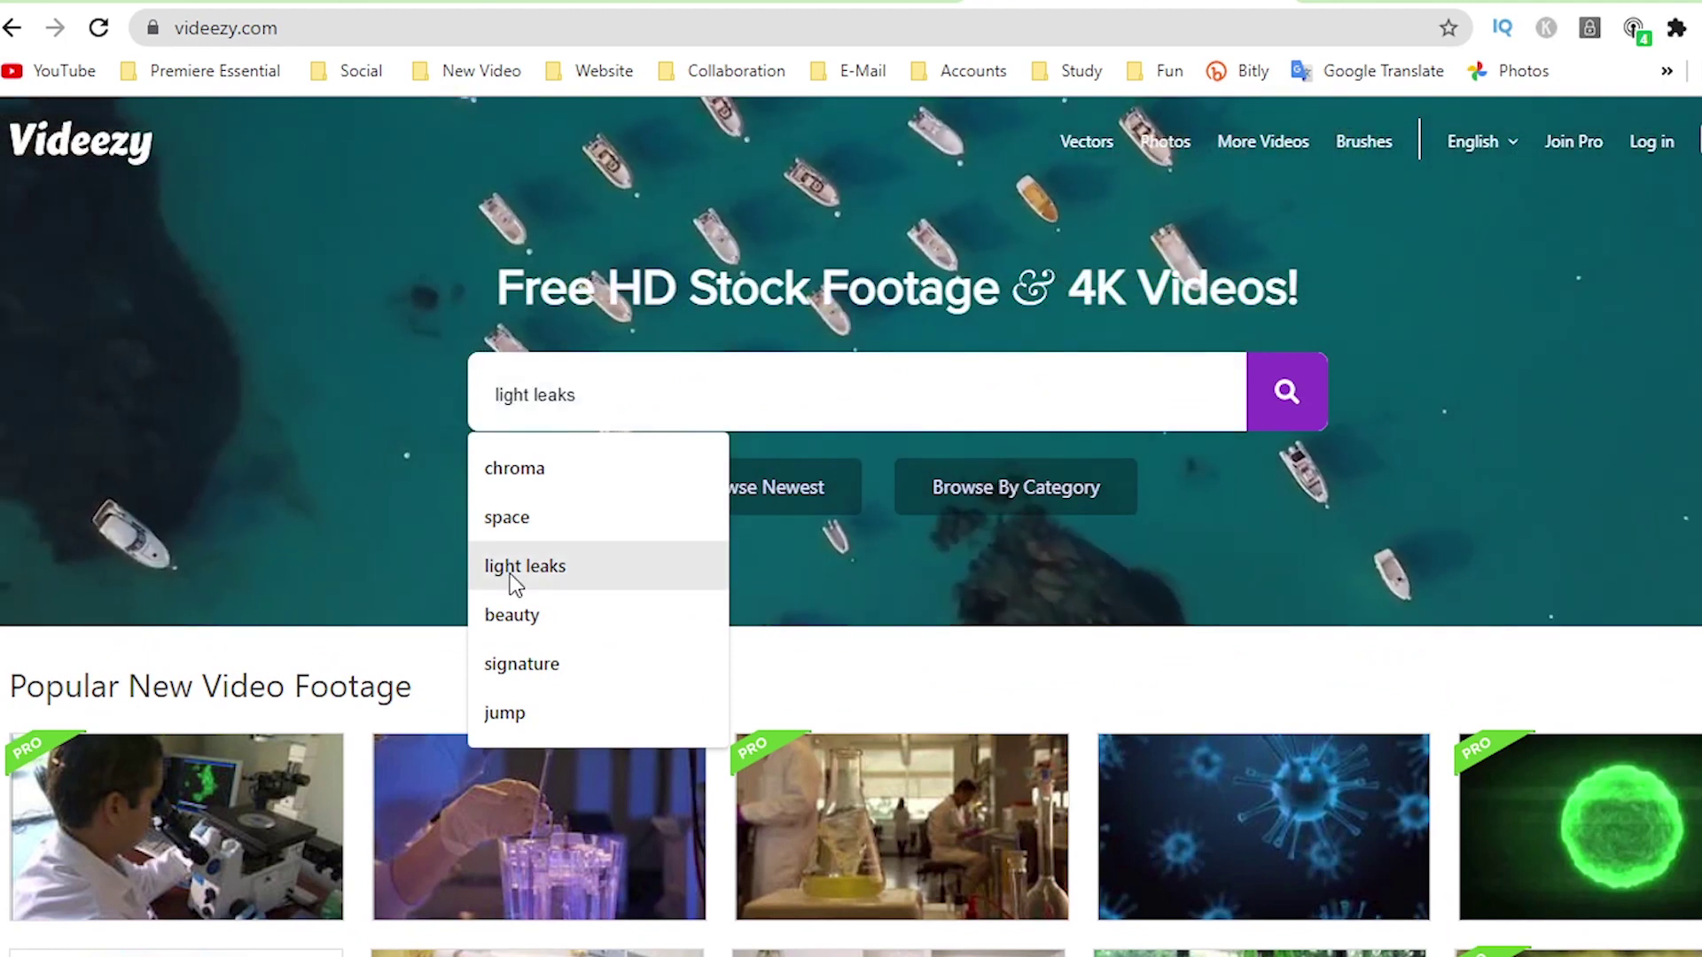
{"action": "left_click", "coordinate": [510, 573]}
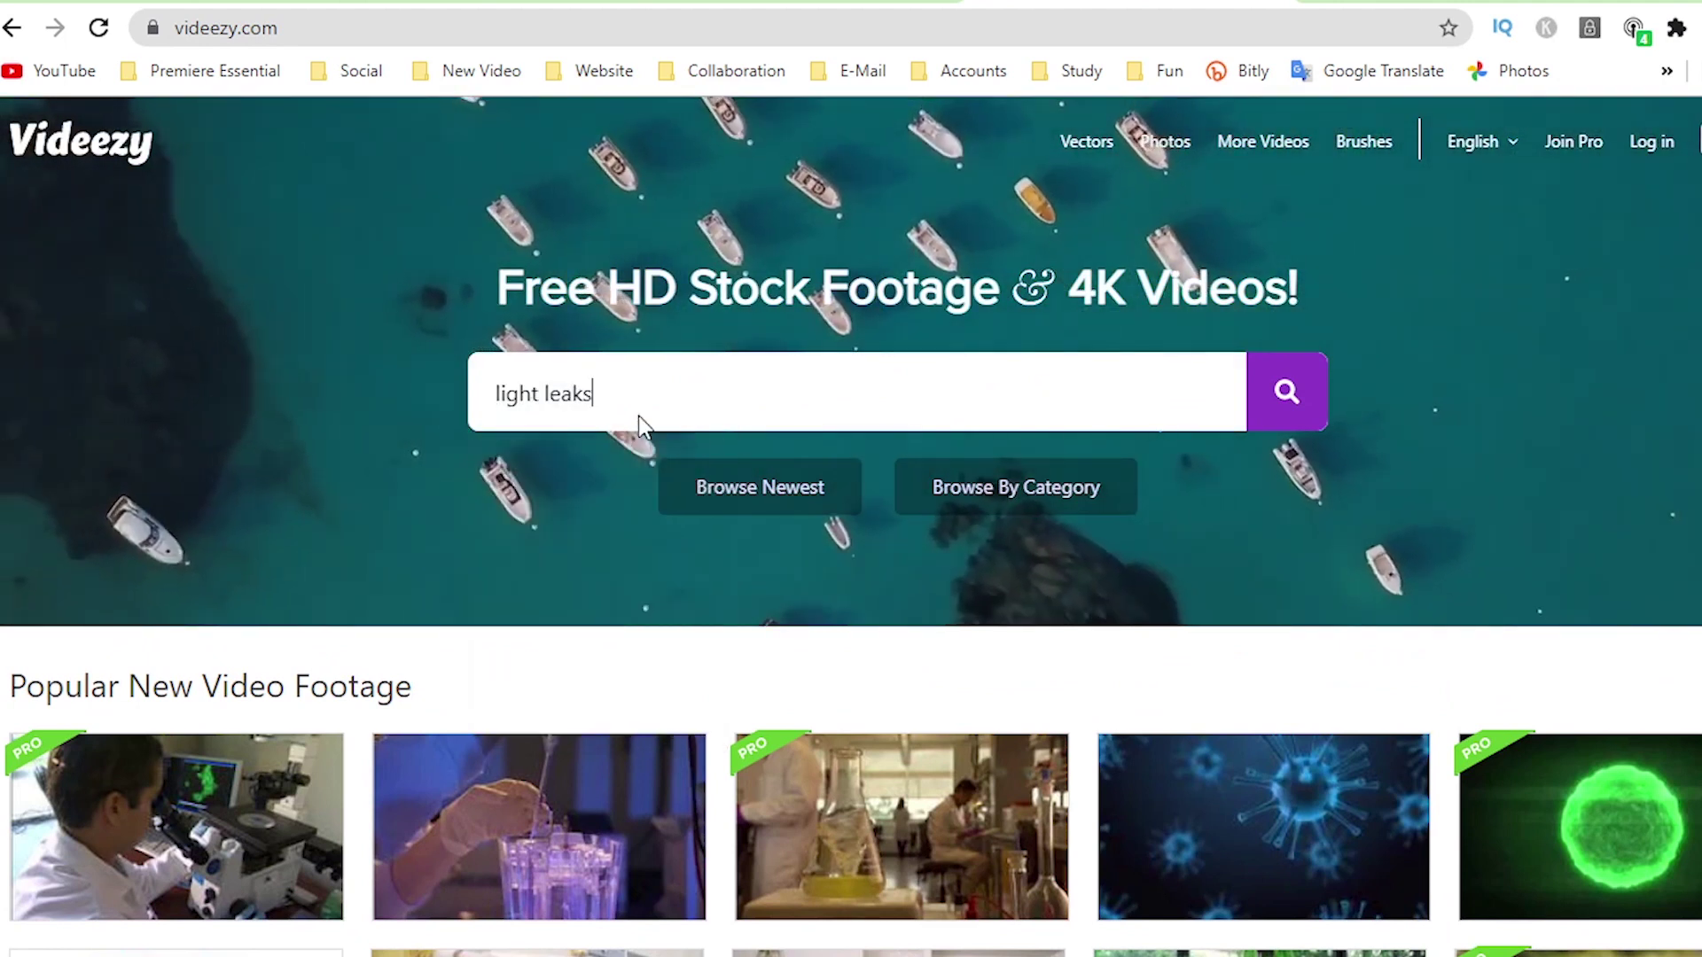
{"action": "left_click", "coordinate": [1287, 394]}
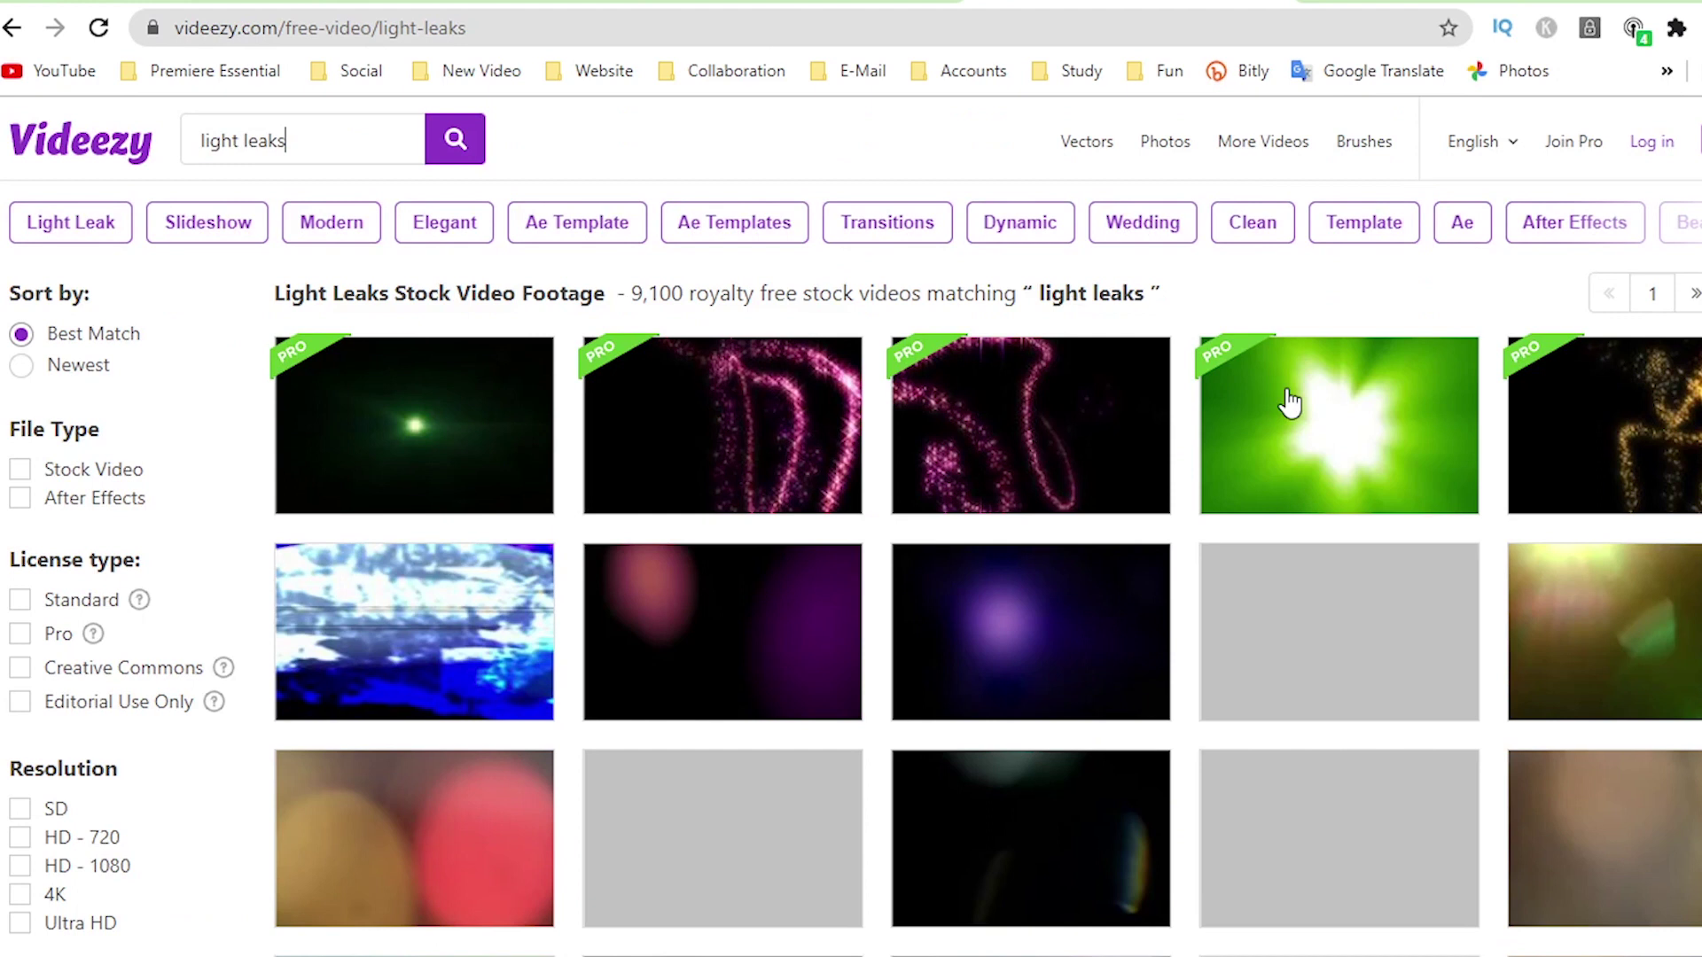
{"action": "scroll", "coordinate": [875, 600], "scroll_direction": "up", "scroll_amount": 2}
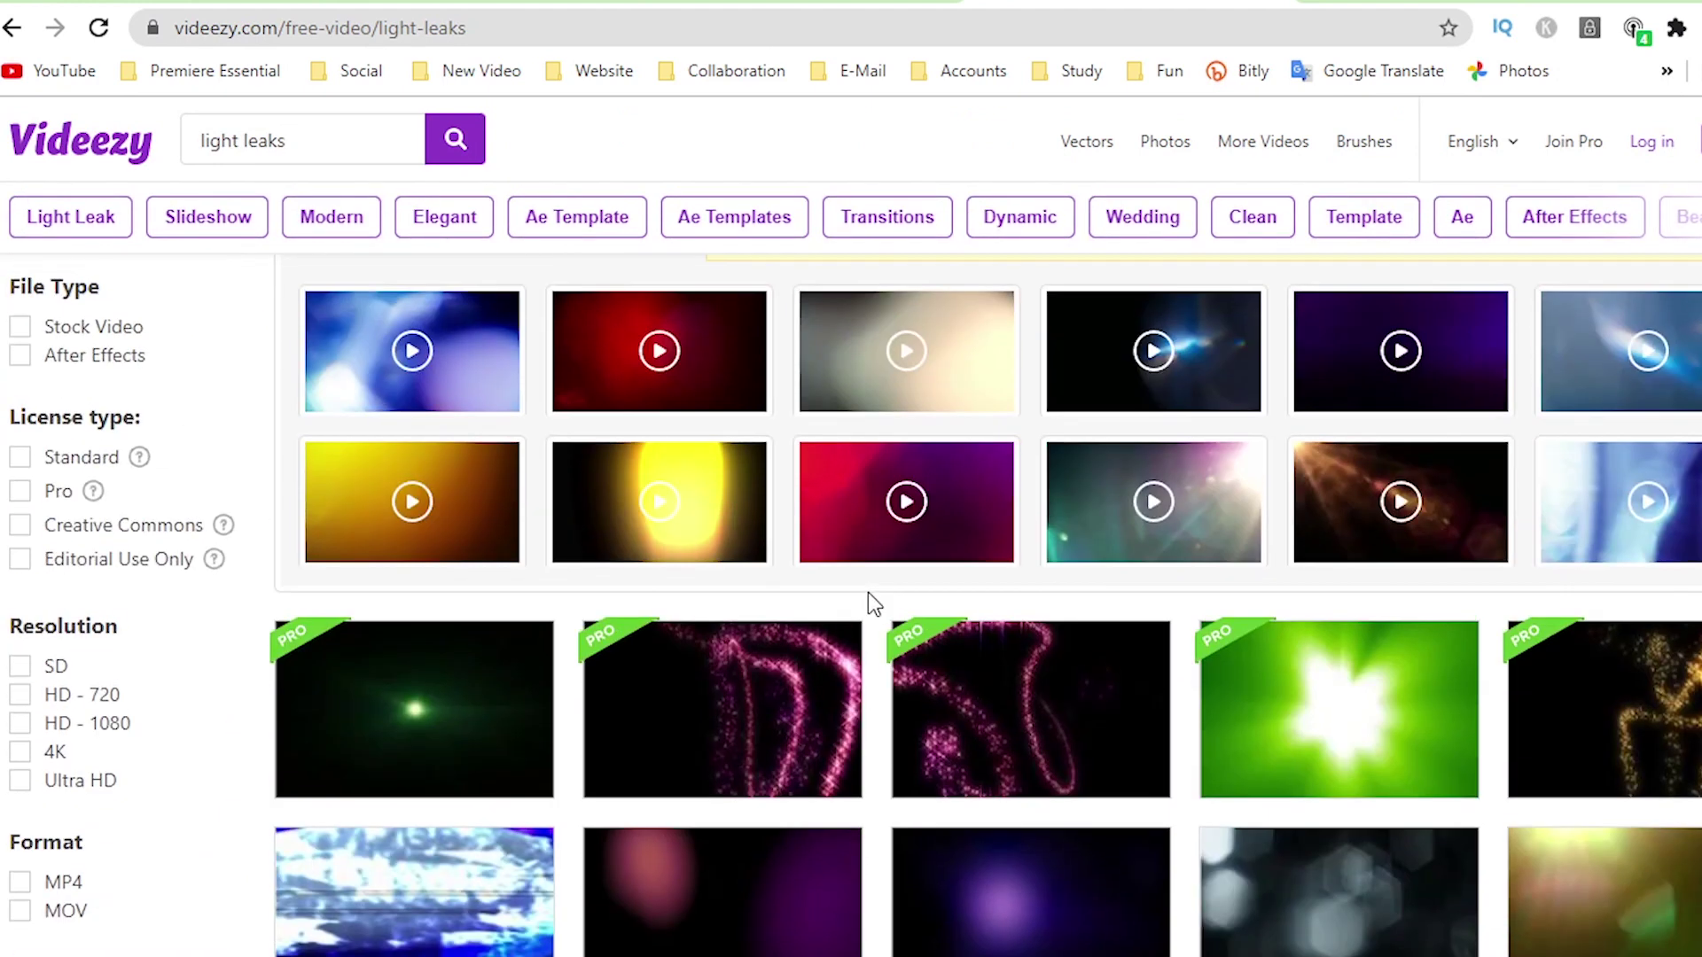
{"action": "scroll", "coordinate": [829, 646], "scroll_direction": "down", "scroll_amount": 2}
{"action": "scroll", "coordinate": [829, 647], "scroll_direction": "down", "scroll_amount": 3}
{"action": "scroll", "coordinate": [828, 646], "scroll_direction": "up", "scroll_amount": 1}
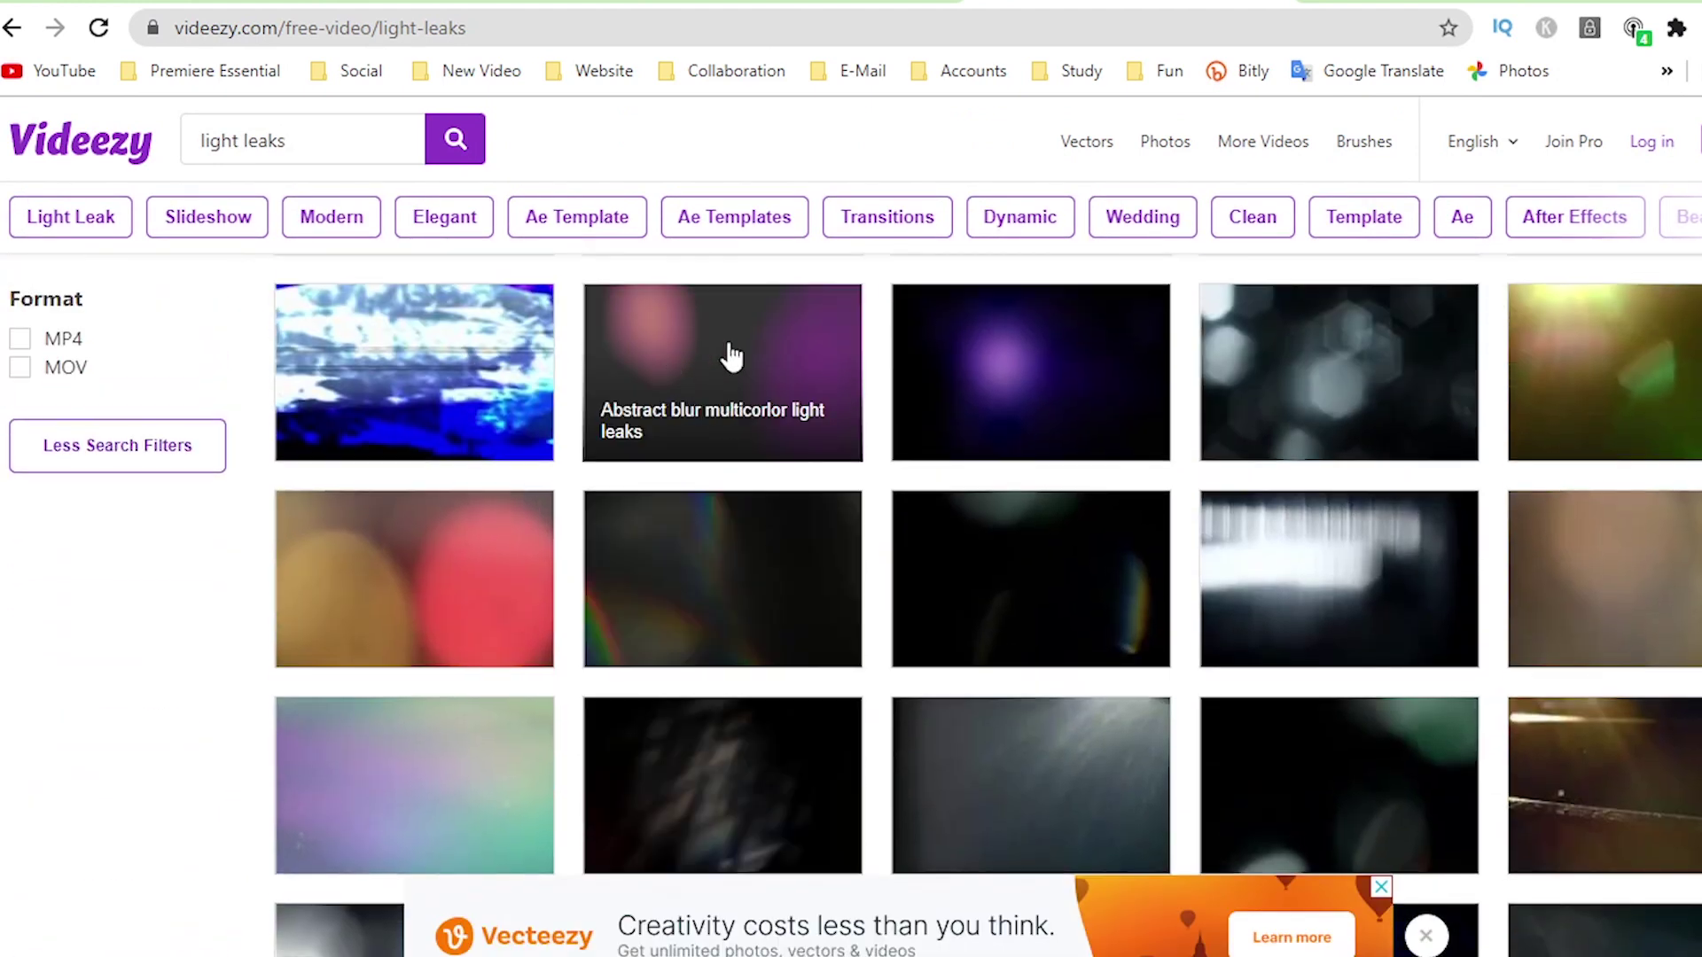
{"action": "scroll", "coordinate": [1026, 340], "scroll_direction": "down", "scroll_amount": 3}
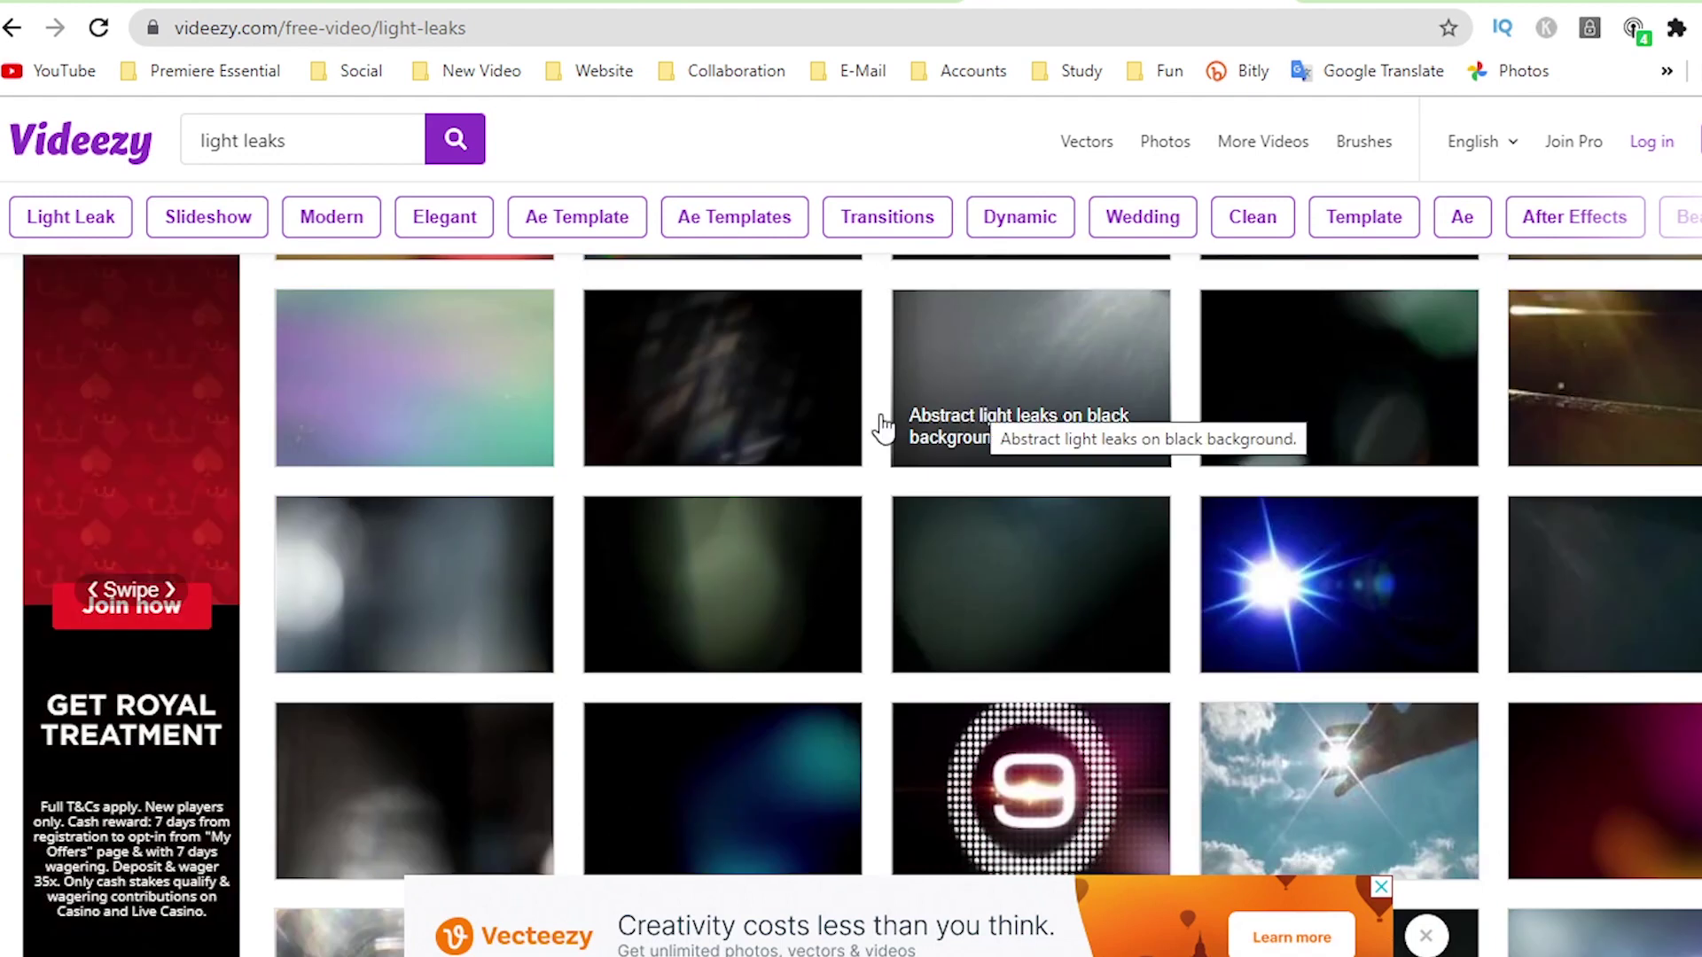
{"action": "scroll", "coordinate": [433, 582], "scroll_direction": "down", "scroll_amount": 2}
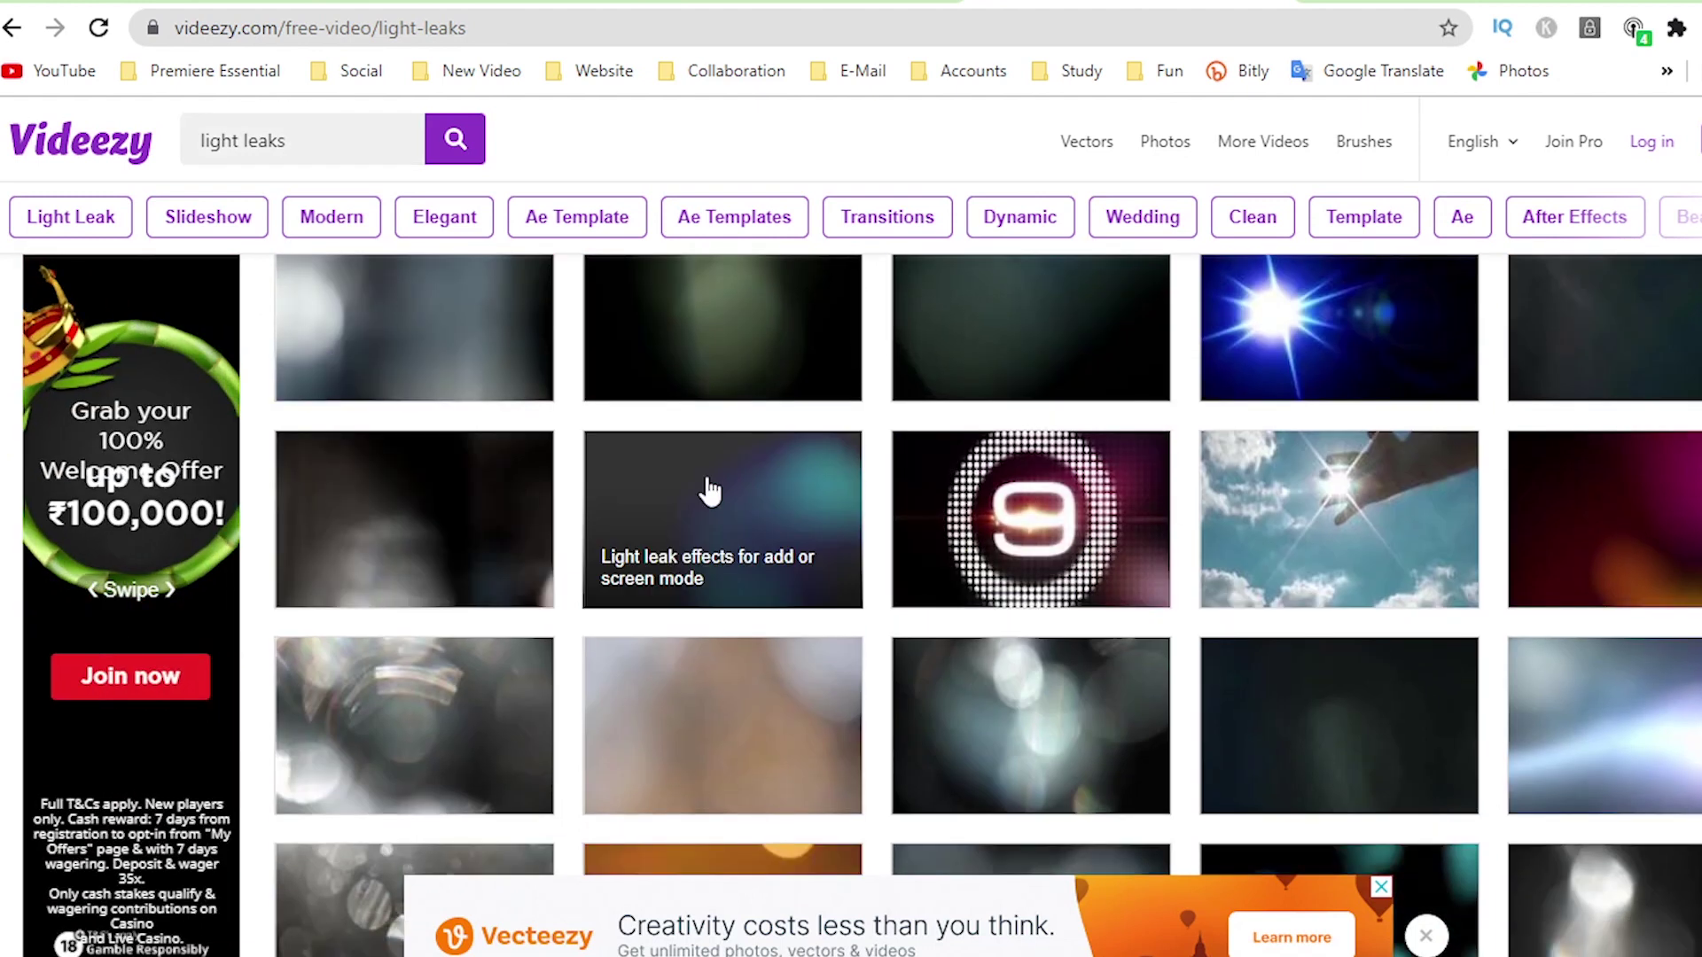
View the Light Leak Effects clip, then open the Abstract Blurred Light clip page.
{"action": "left_click", "coordinate": [705, 487]}
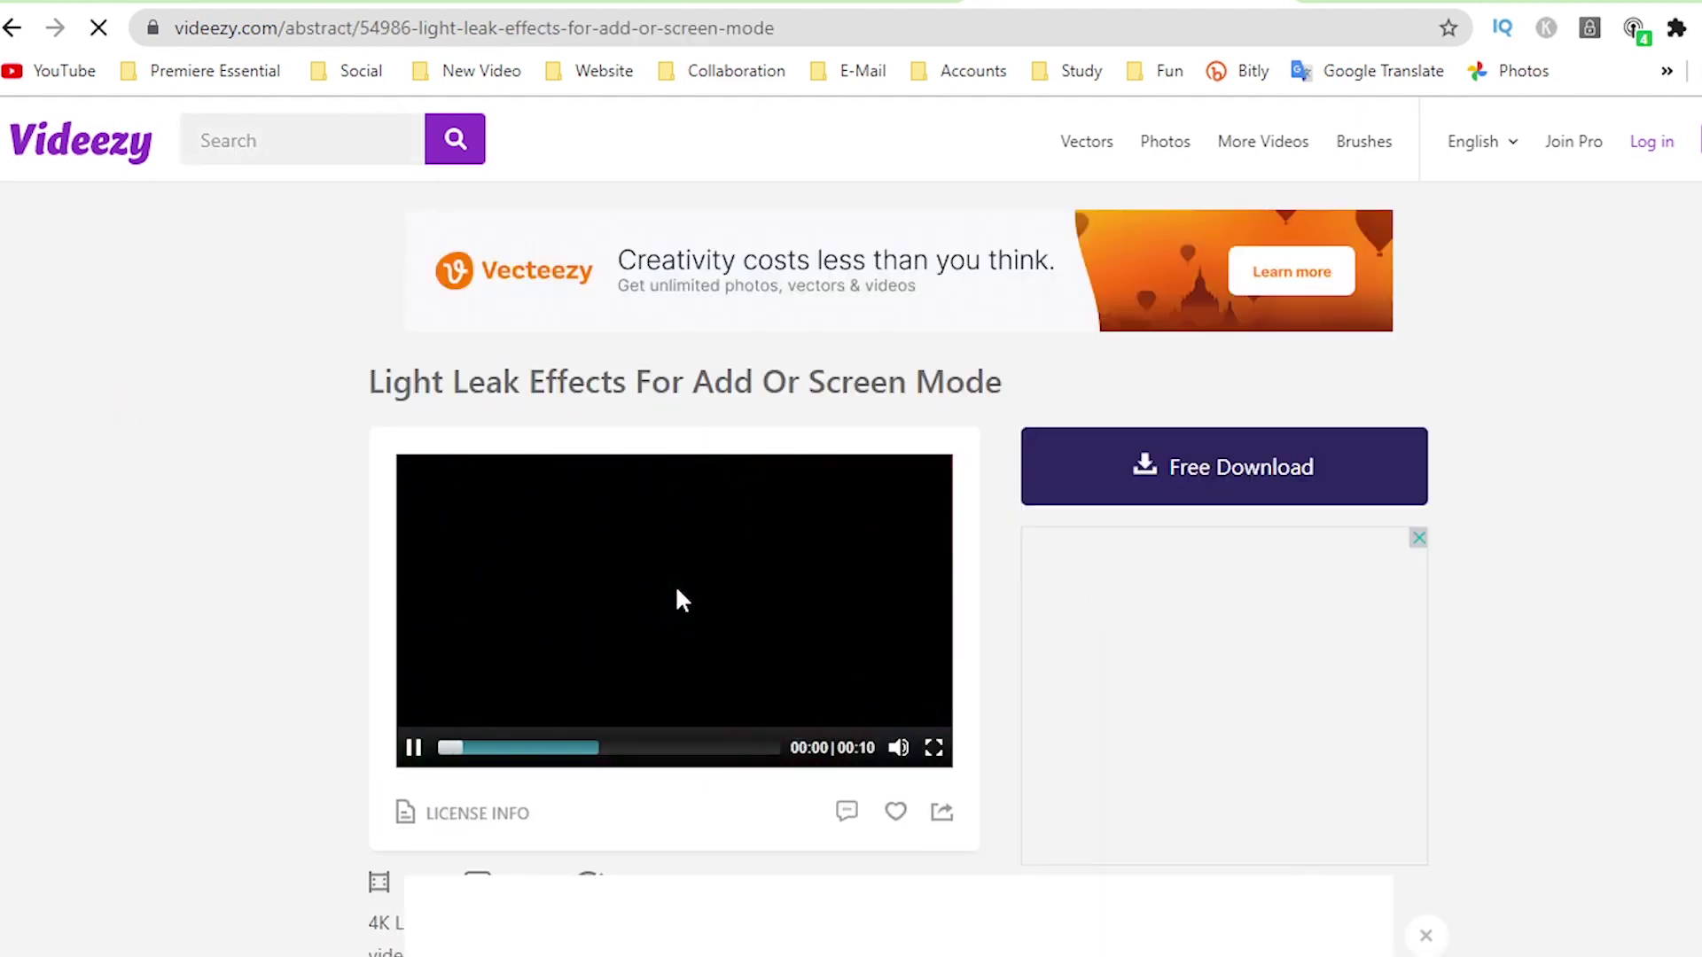
{"action": "key", "text": "alt+Left"}
{"action": "scroll", "coordinate": [794, 574], "scroll_direction": "down", "scroll_amount": 3}
{"action": "scroll", "coordinate": [794, 575], "scroll_direction": "down", "scroll_amount": 1}
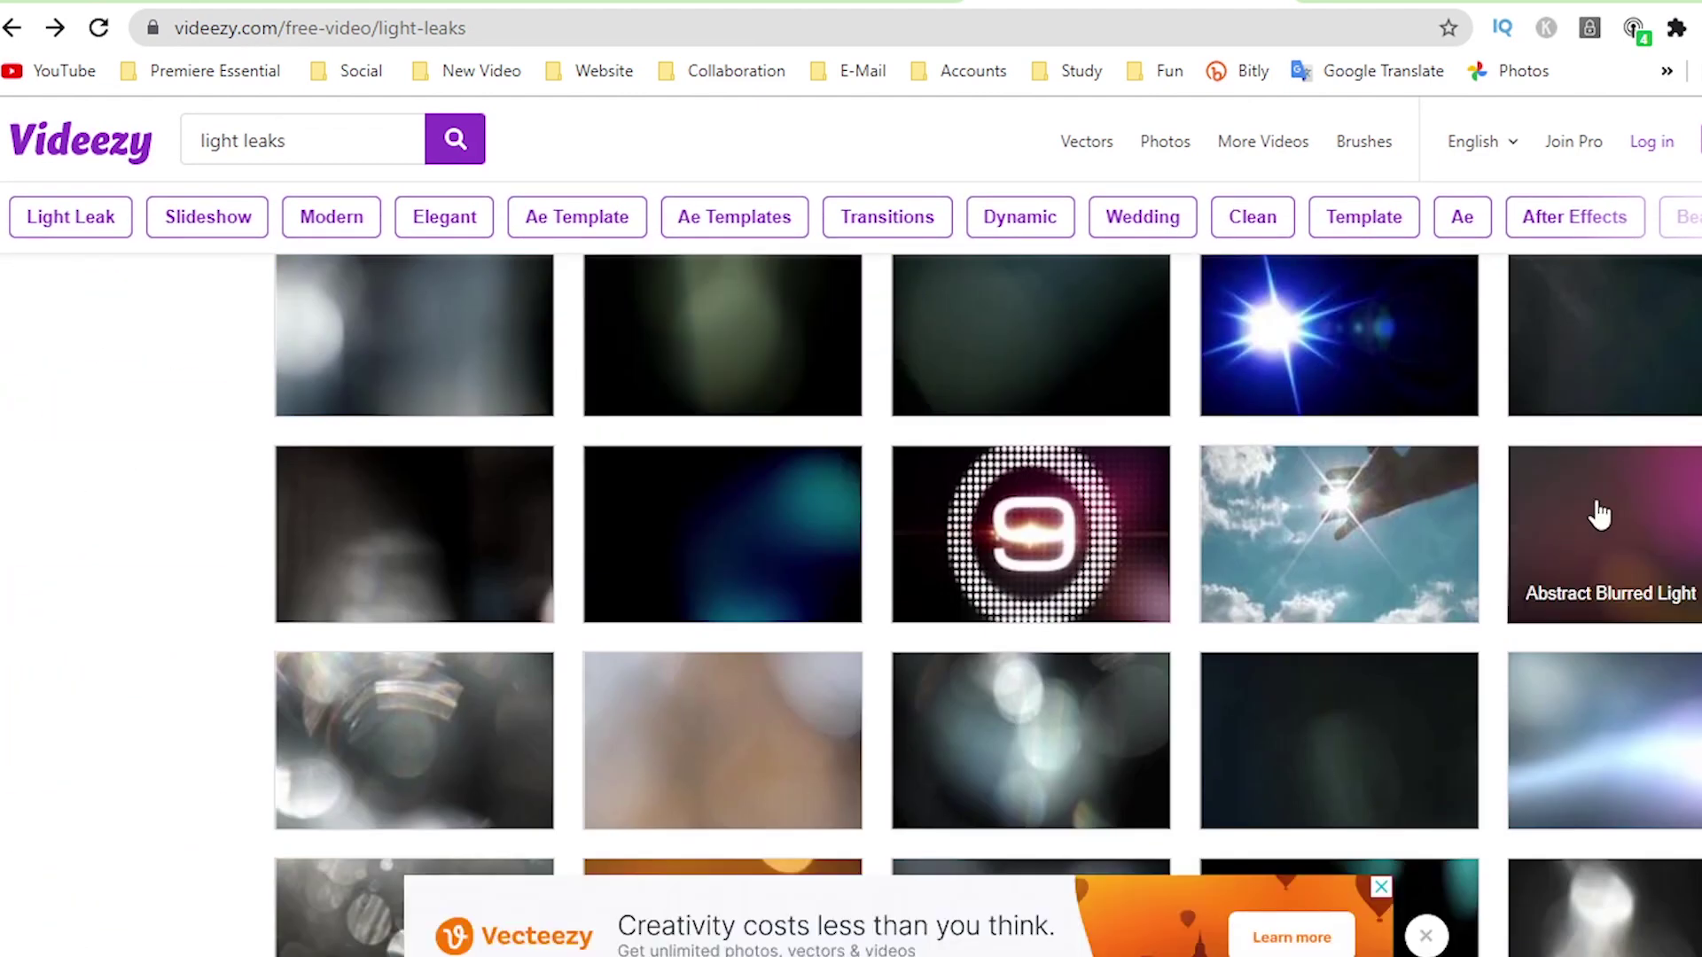
{"action": "left_click", "coordinate": [744, 572]}
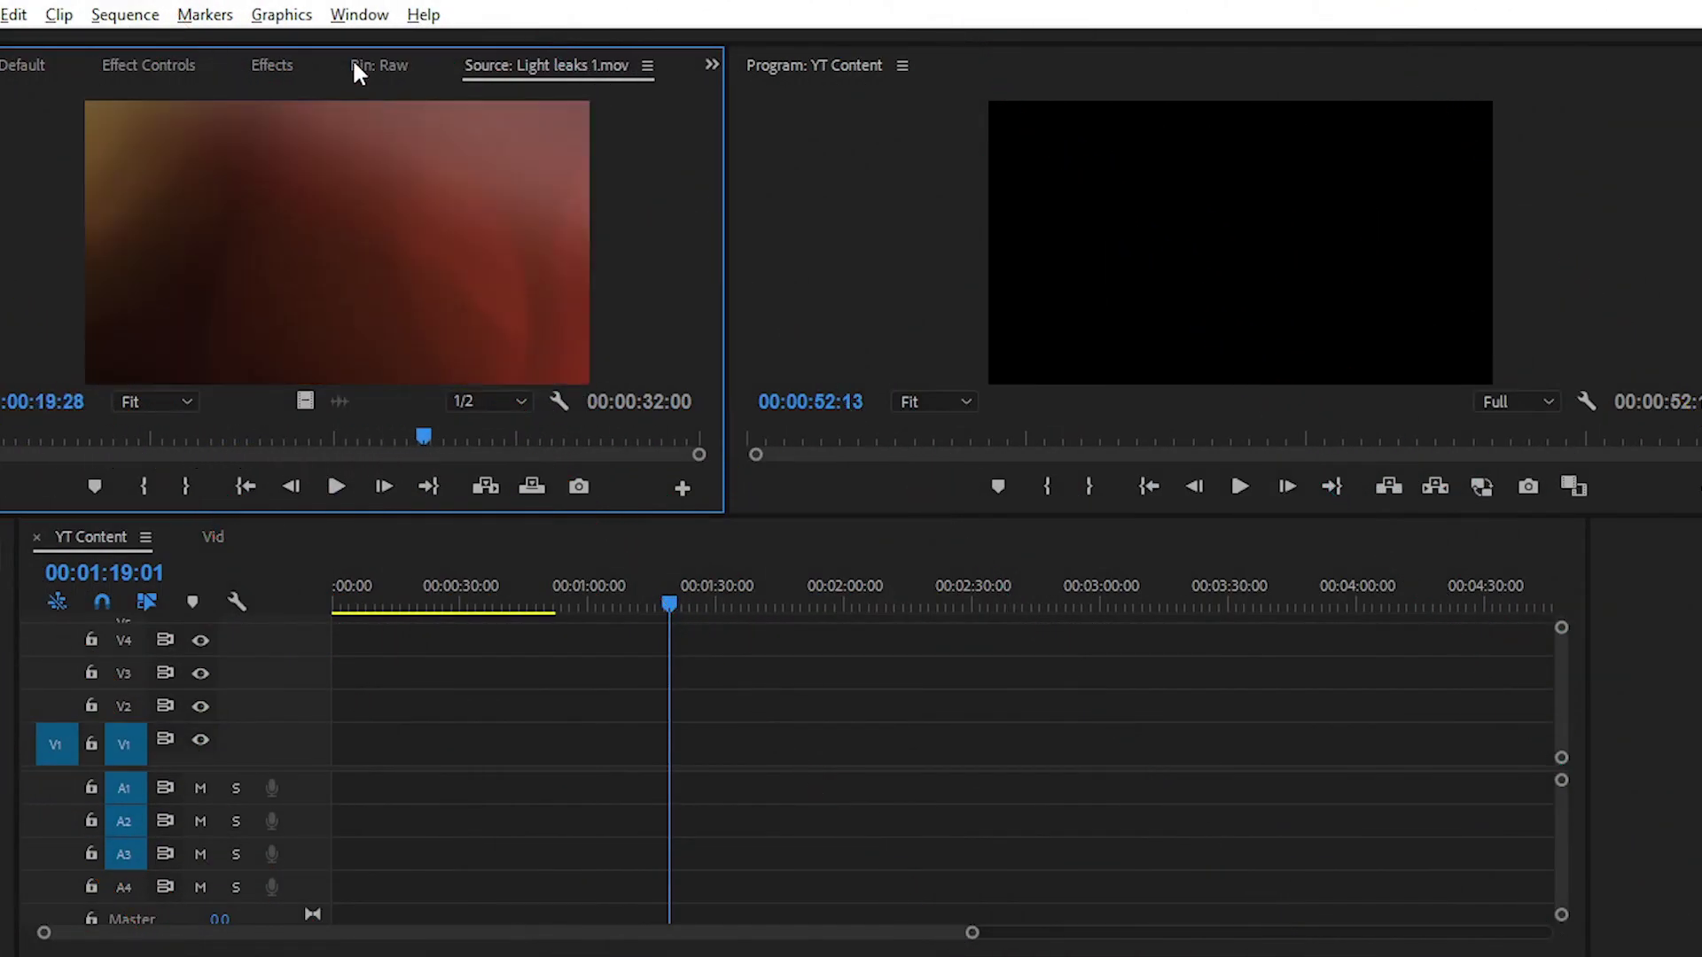
Add Raw Footage 02 to V1 and delete its audio from A1.
{"action": "left_click", "coordinate": [369, 72]}
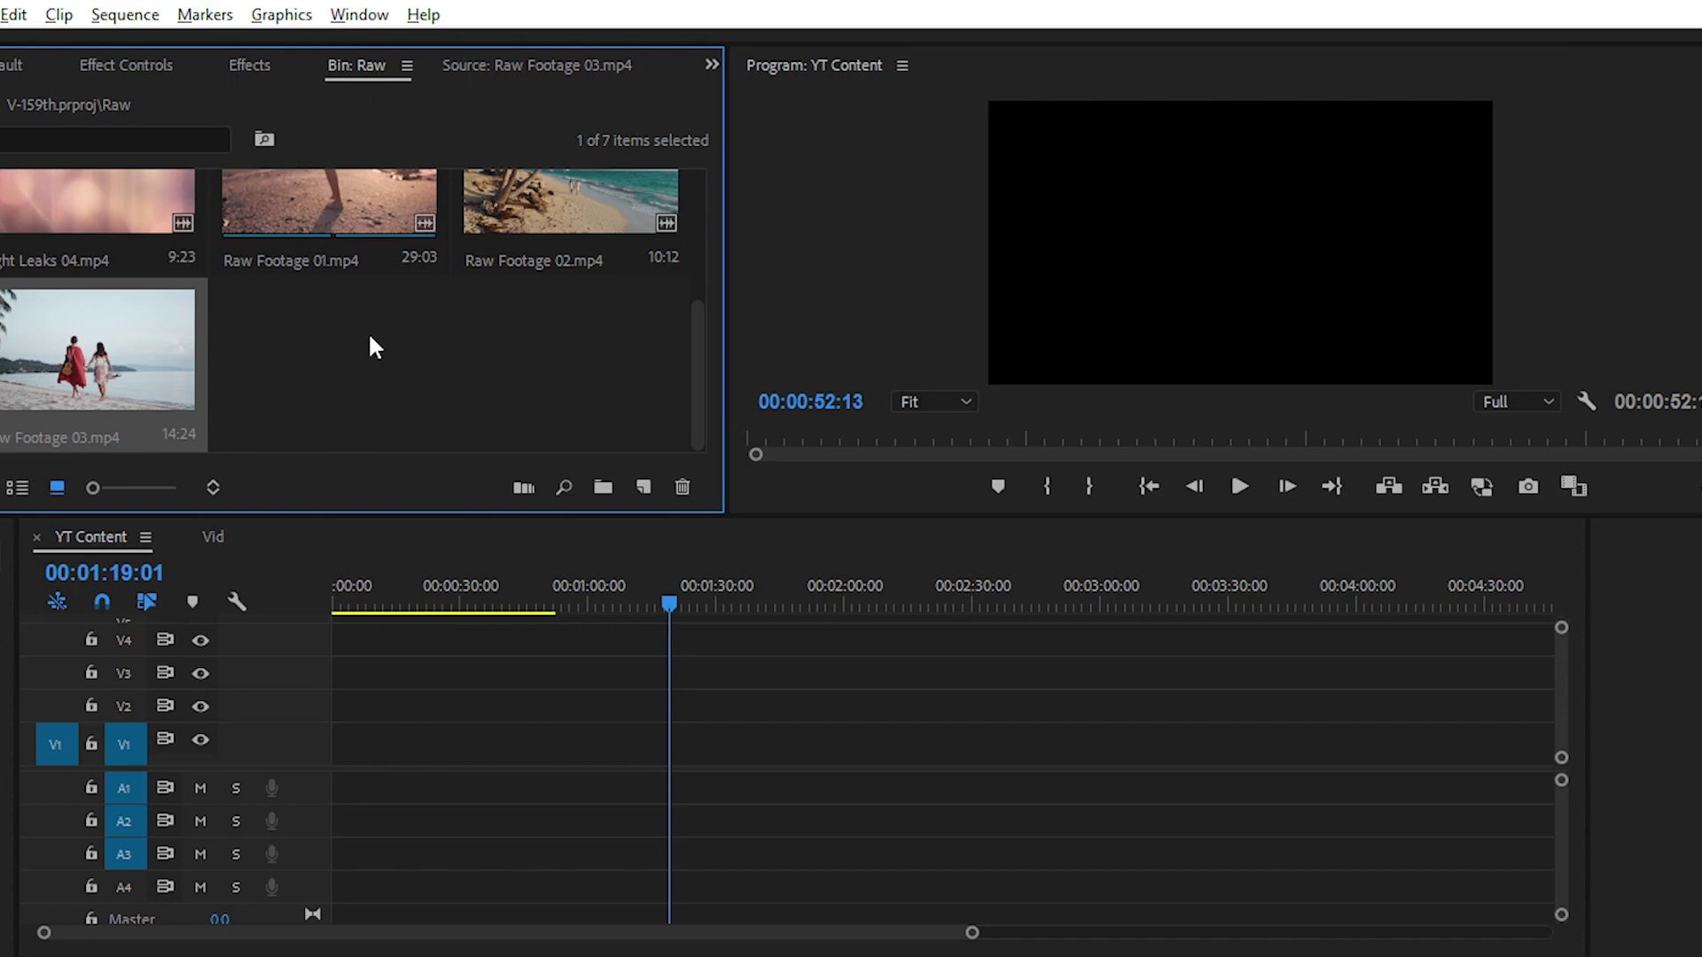
{"action": "left_click", "coordinate": [568, 189]}
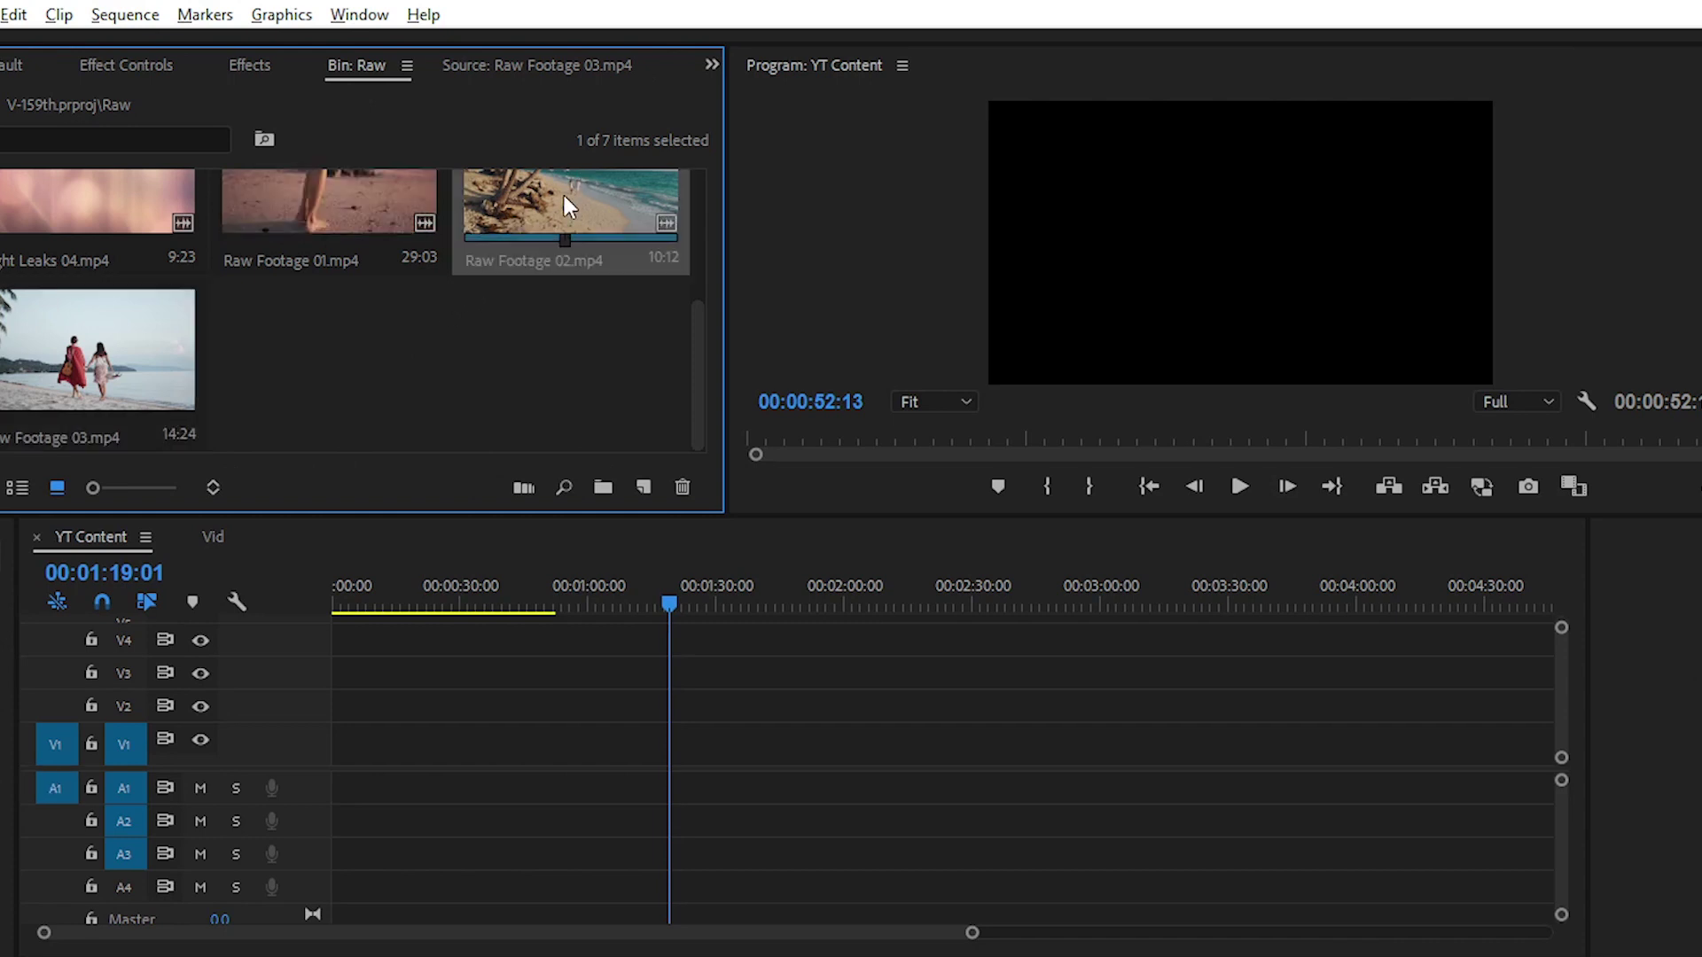
{"action": "left_click_drag", "start_coordinate": [557, 203], "coordinate": [727, 740]}
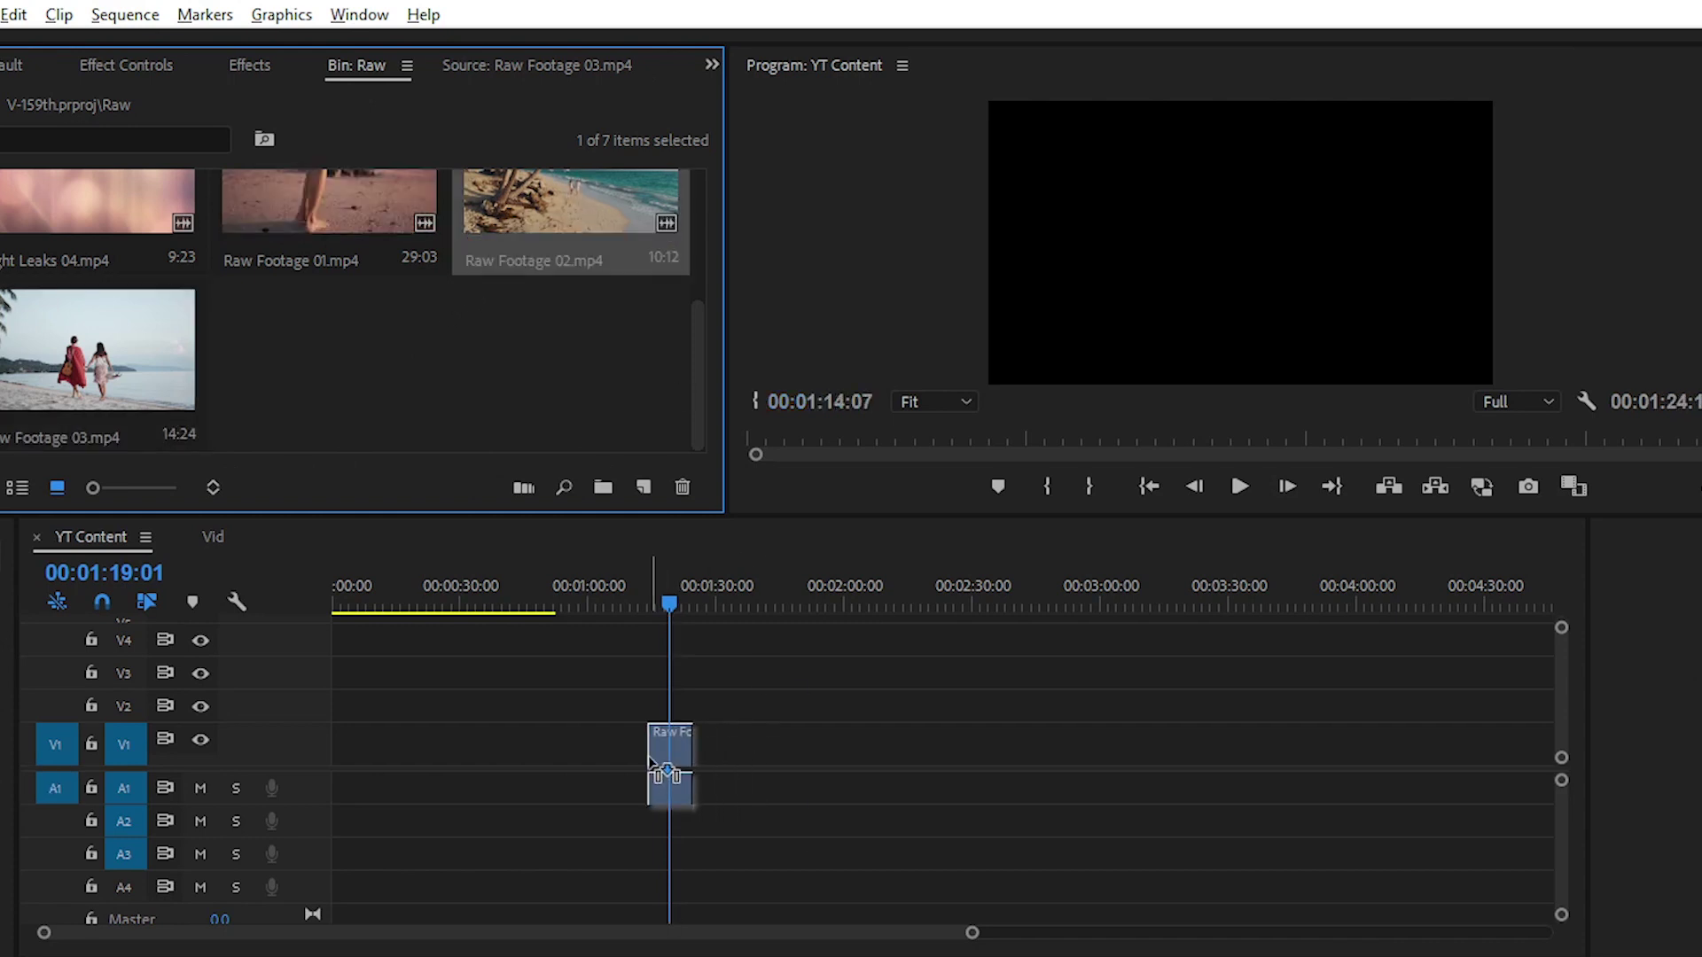
{"action": "key", "text": "="}
{"action": "key", "text": "Delete"}
{"action": "left_click", "coordinate": [723, 747]}
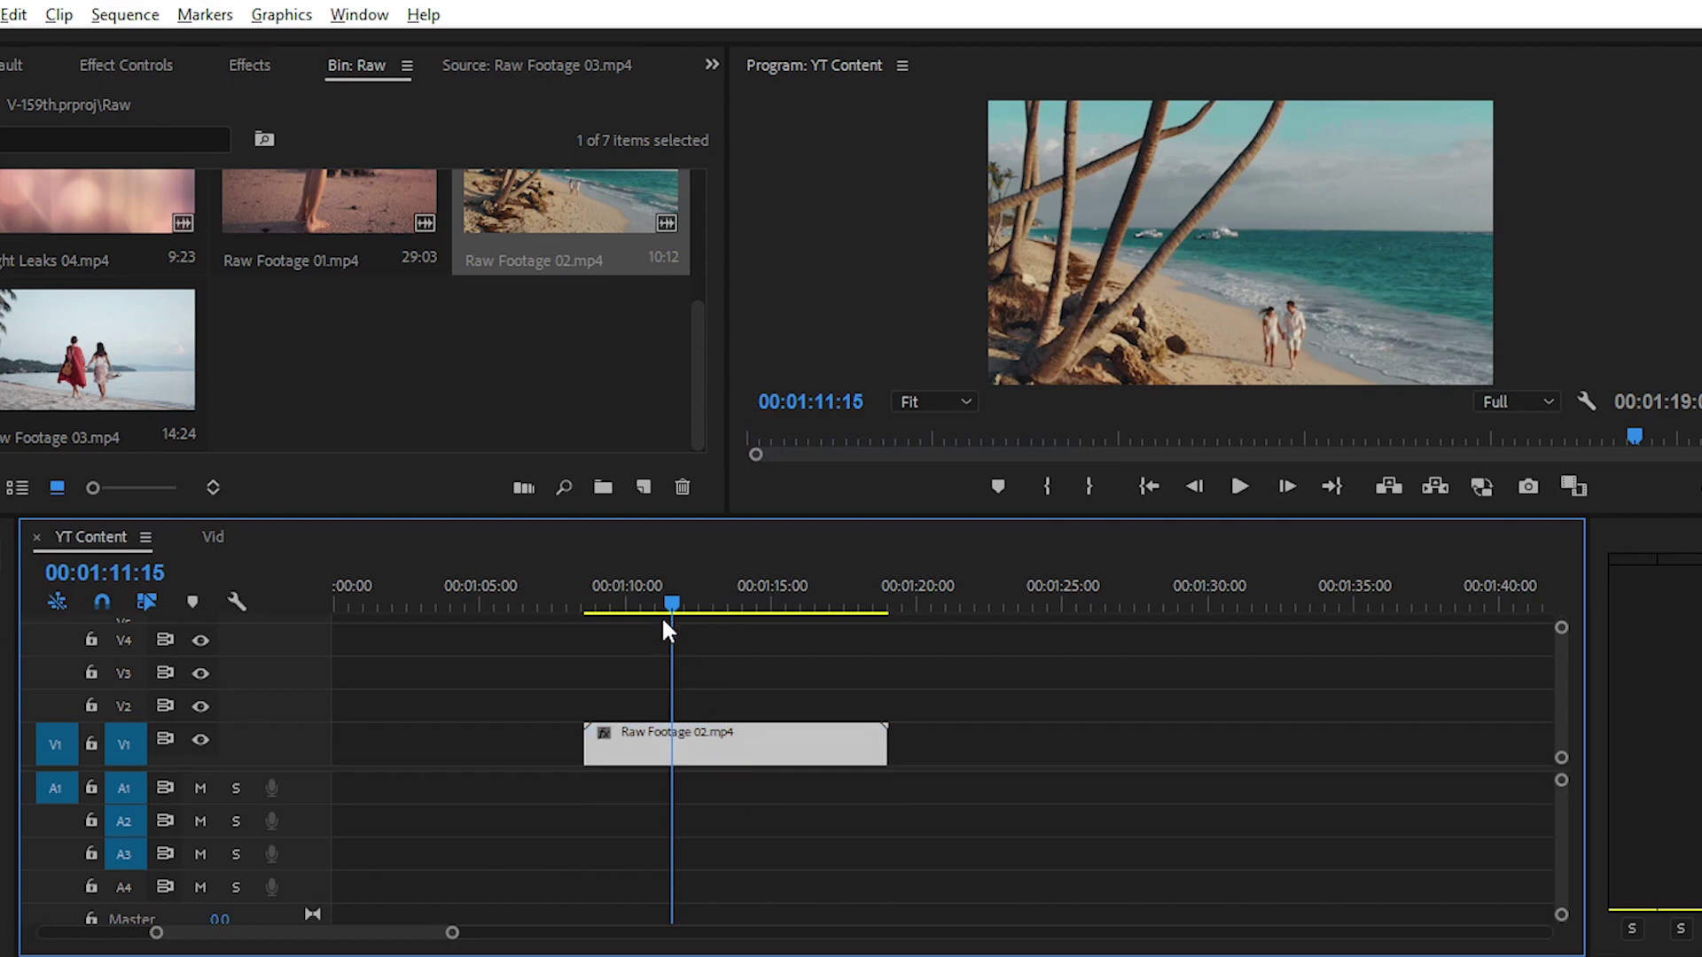
Play the sequence, then stack Light leaks 03 on V2 above the beach clip.
{"action": "left_click", "coordinate": [616, 607]}
{"action": "key", "text": "space"}
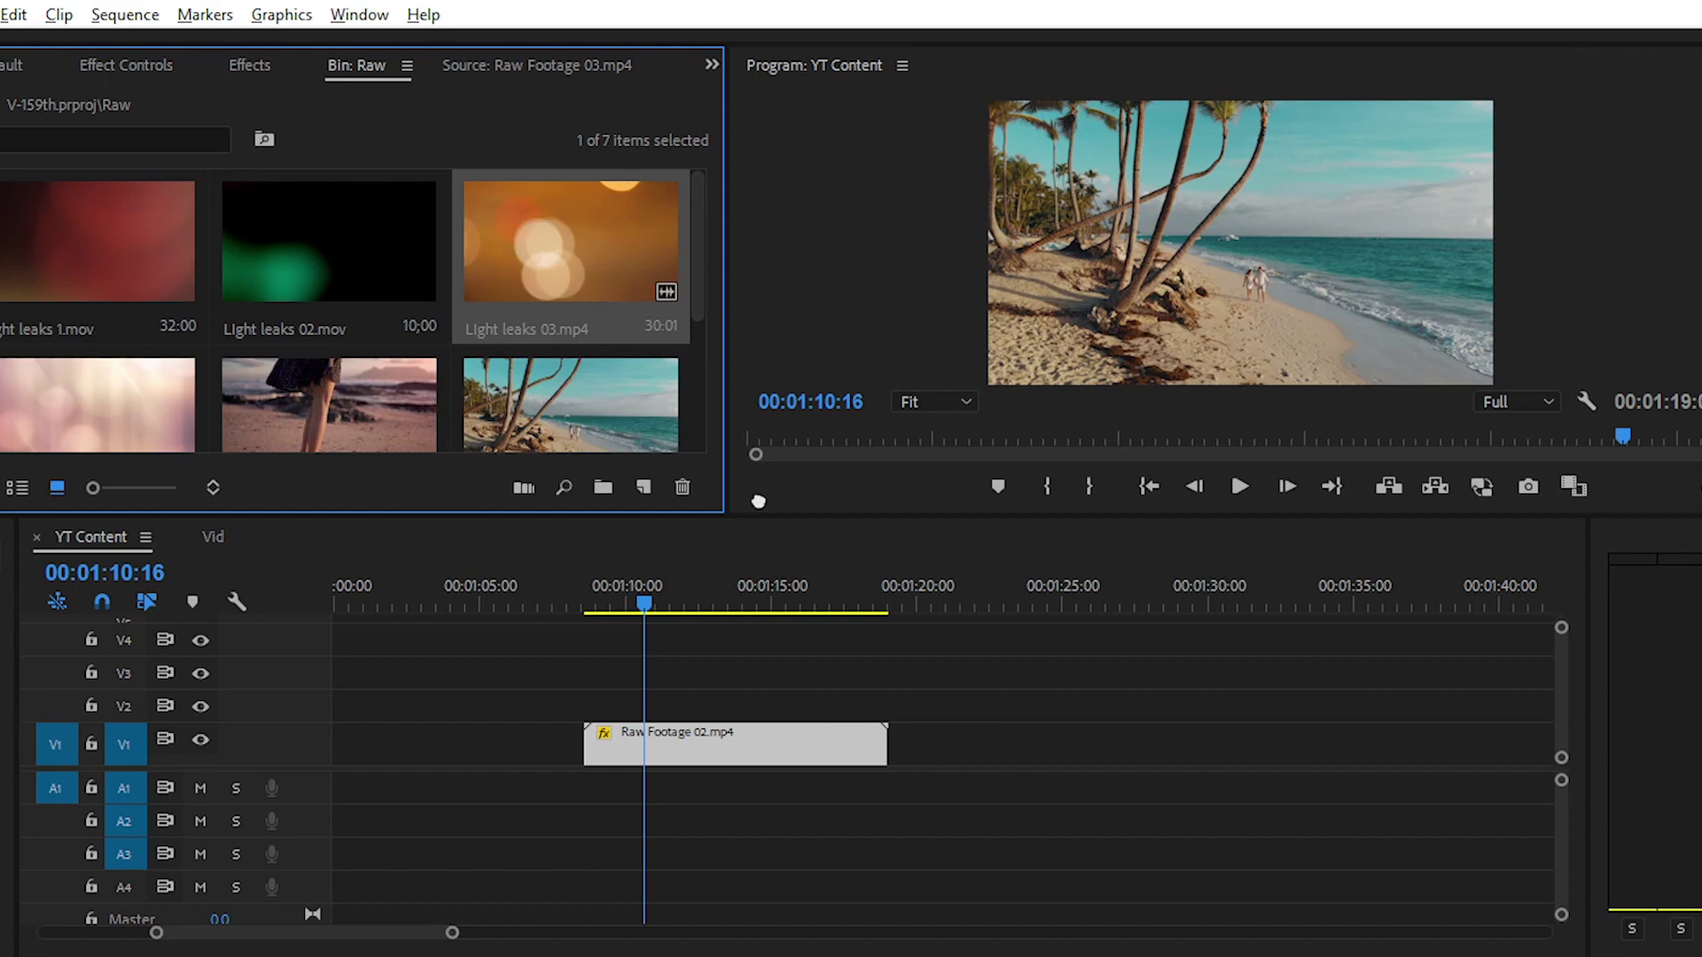
{"action": "mouse_move", "coordinate": [552, 238]}
{"action": "left_mouse_down"}
{"action": "mouse_move", "coordinate": [681, 707]}
{"action": "mouse_move", "coordinate": [732, 709]}
{"action": "left_mouse_up"}
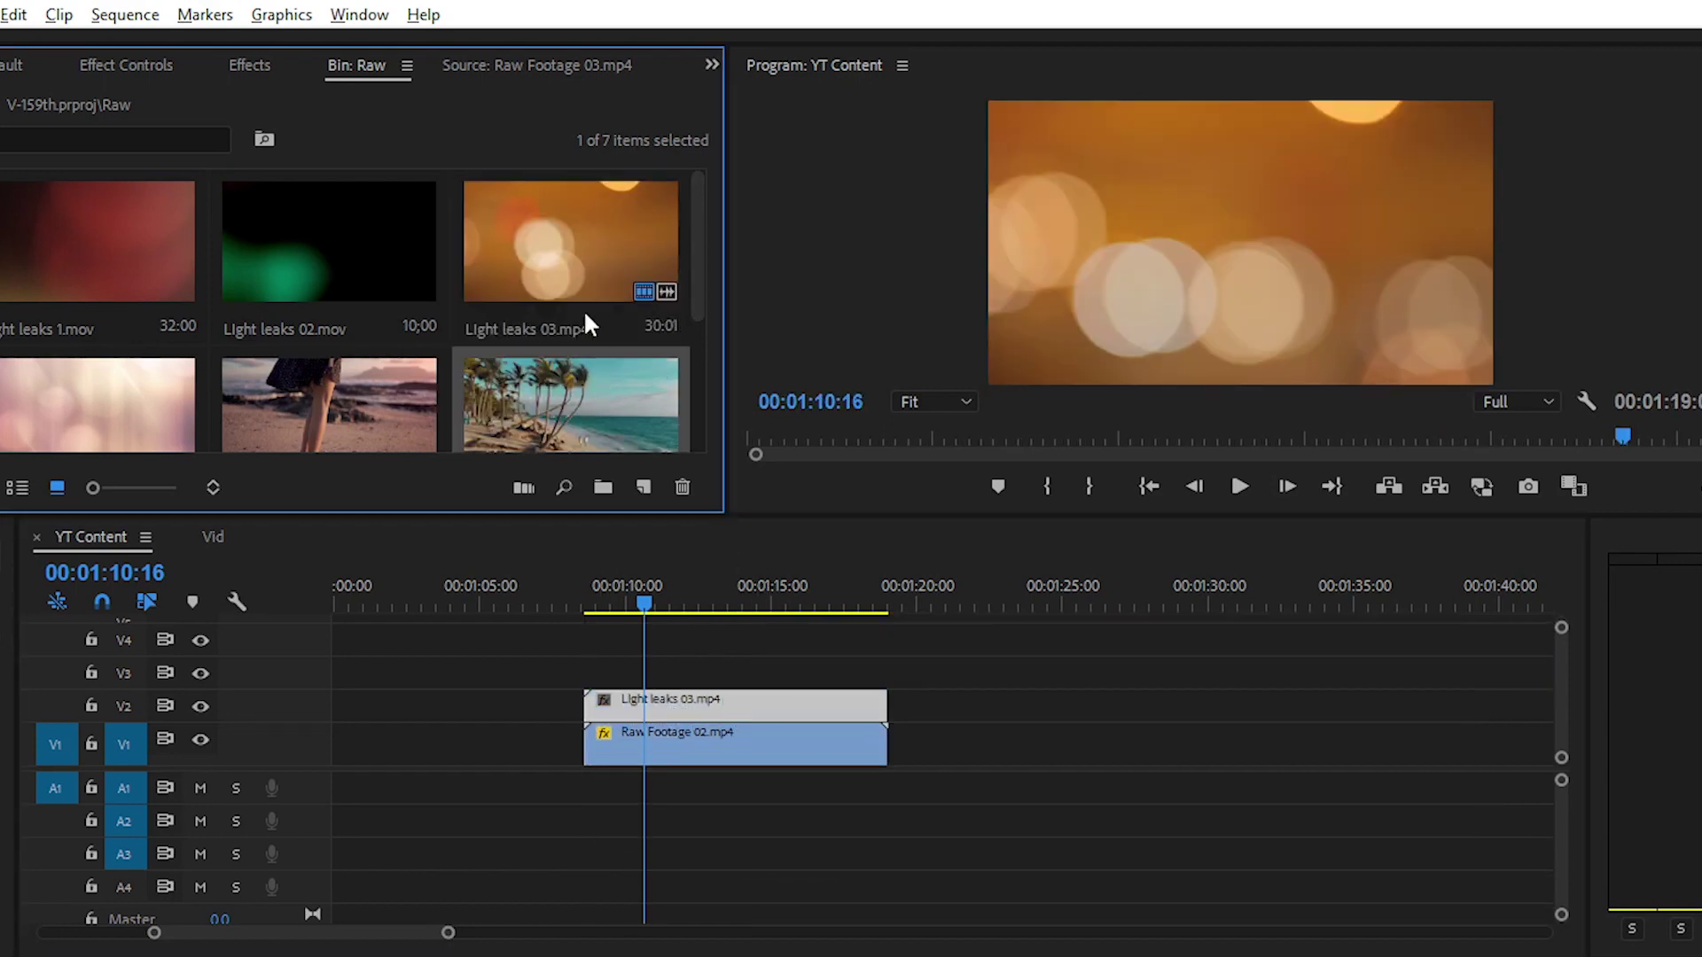
Set Light leaks 03's Opacity blend mode to Screen and play back the result.
{"action": "key", "text": "shift+5"}
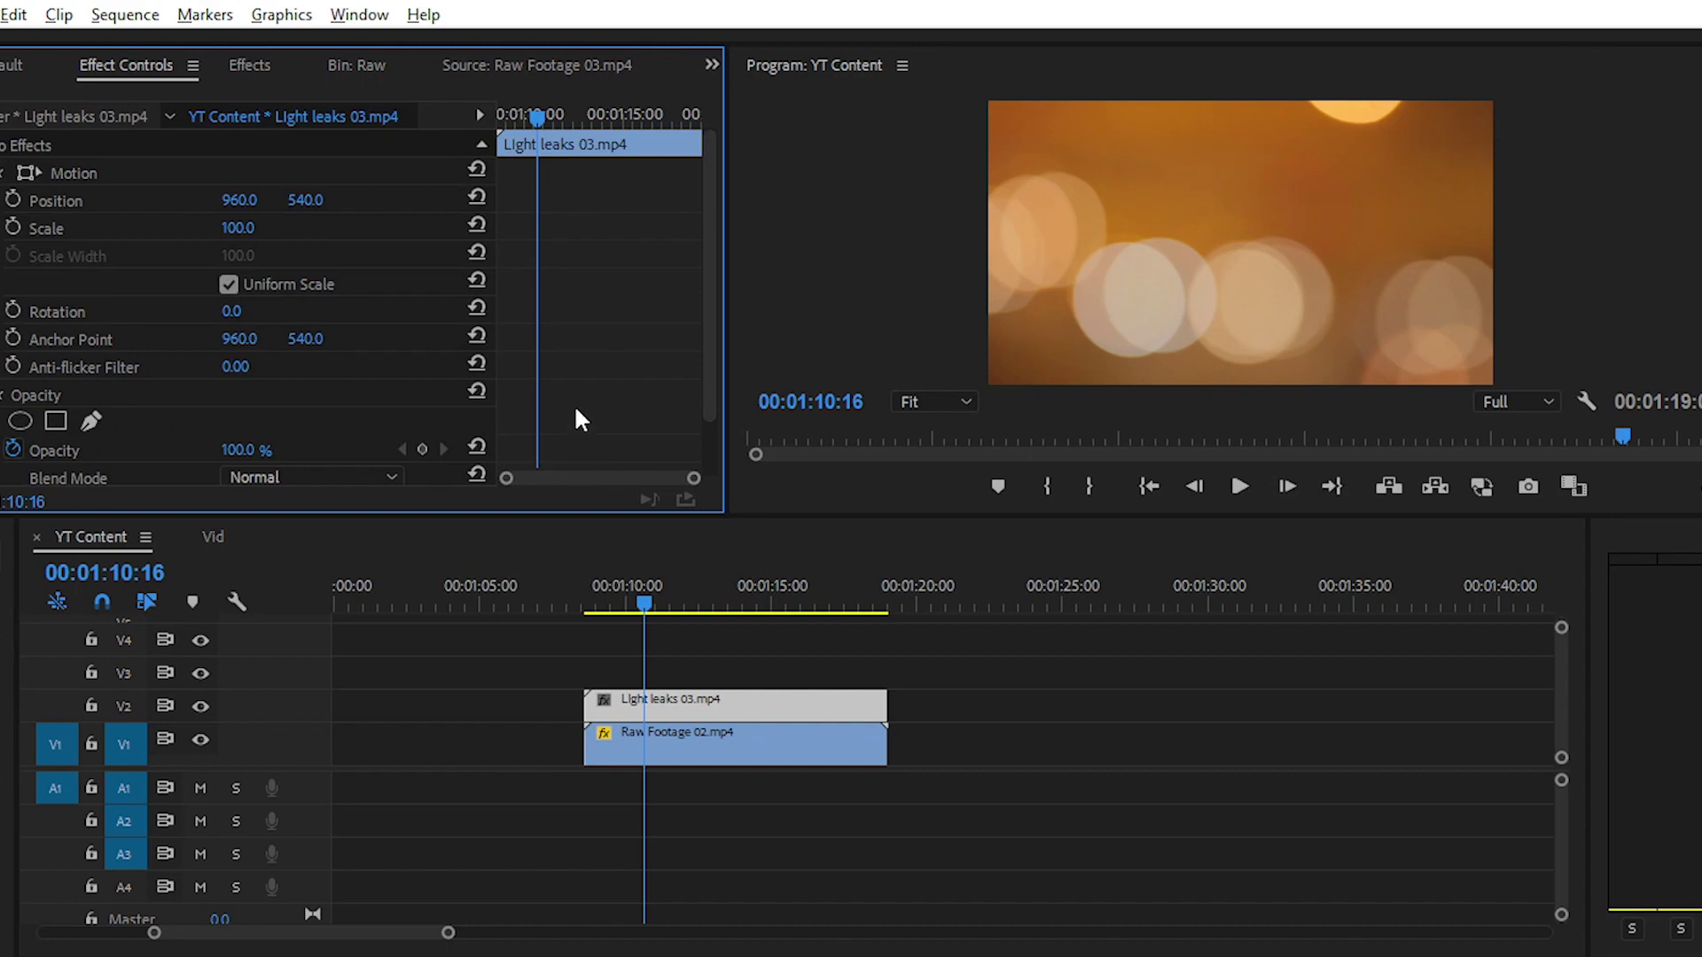
{"action": "scroll", "coordinate": [573, 406], "scroll_direction": "down", "scroll_amount": 2}
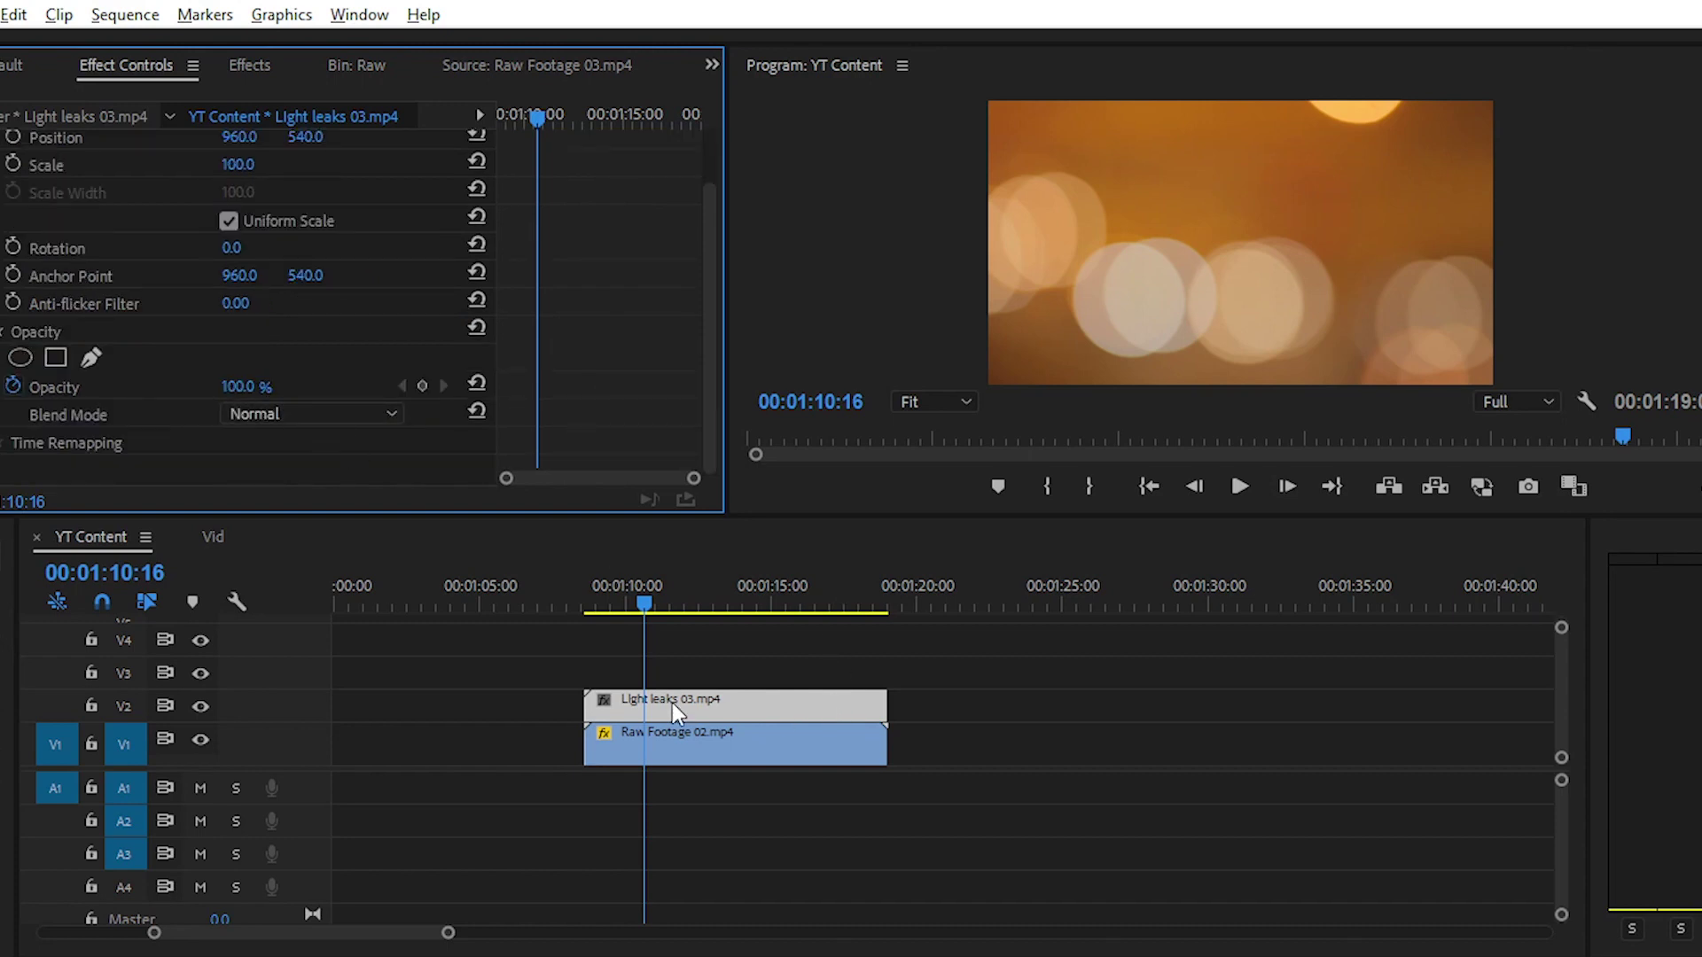
{"action": "left_click", "coordinate": [322, 413]}
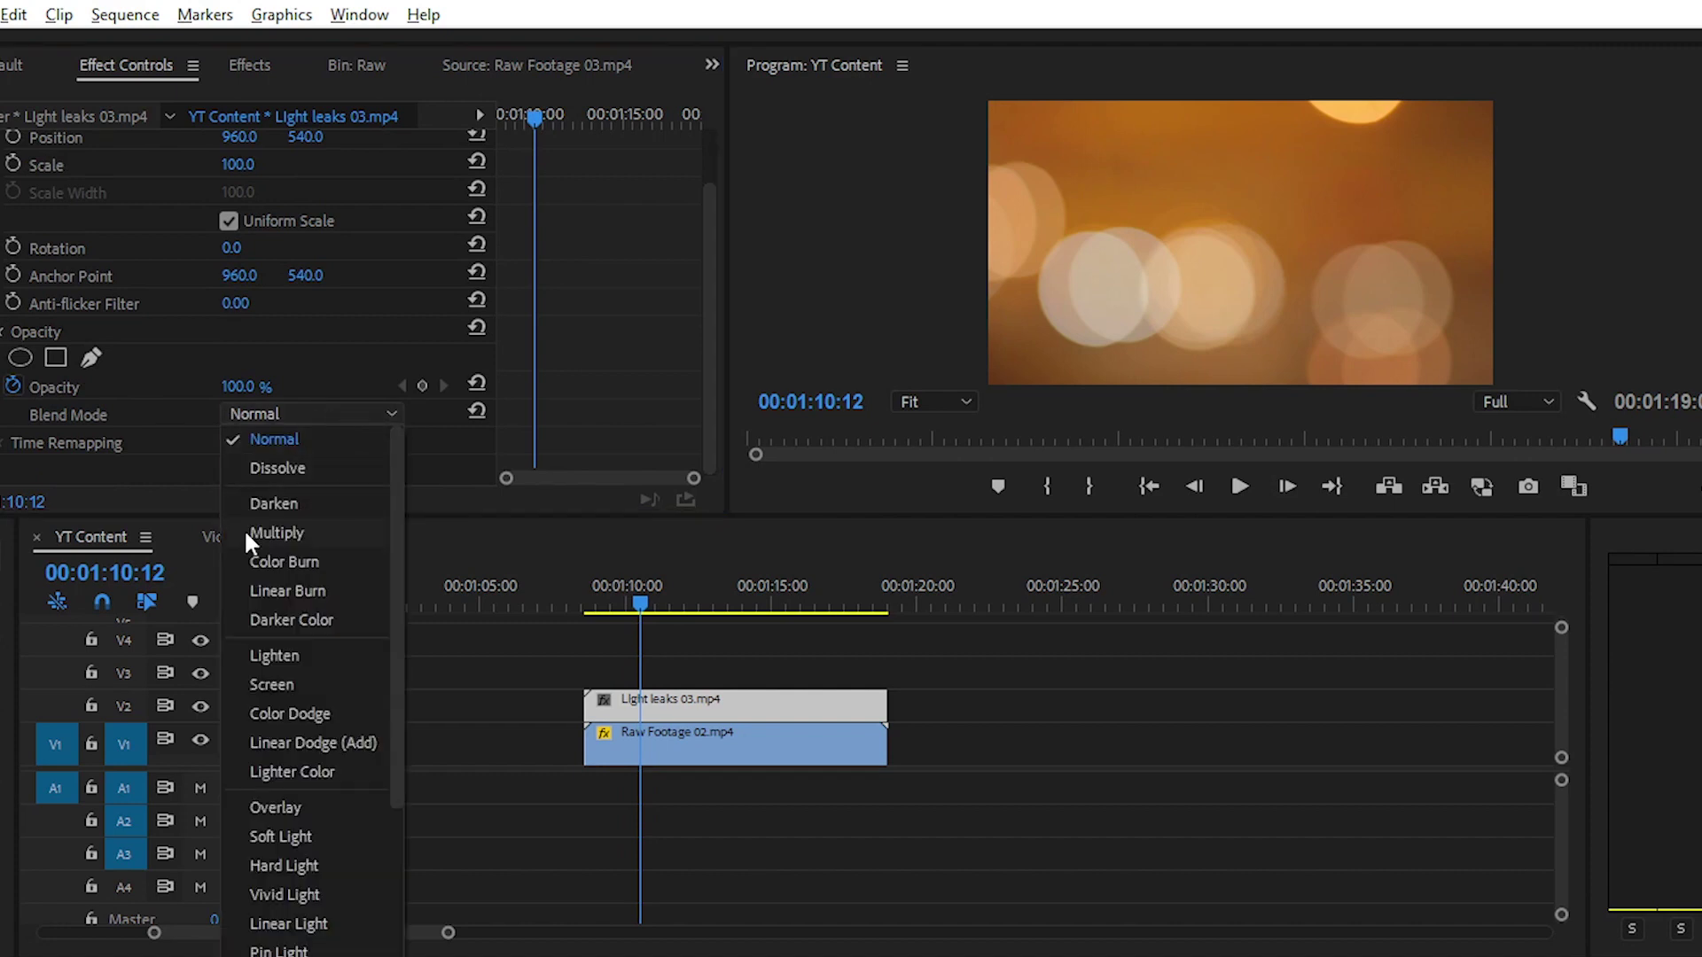
{"action": "left_click", "coordinate": [301, 682]}
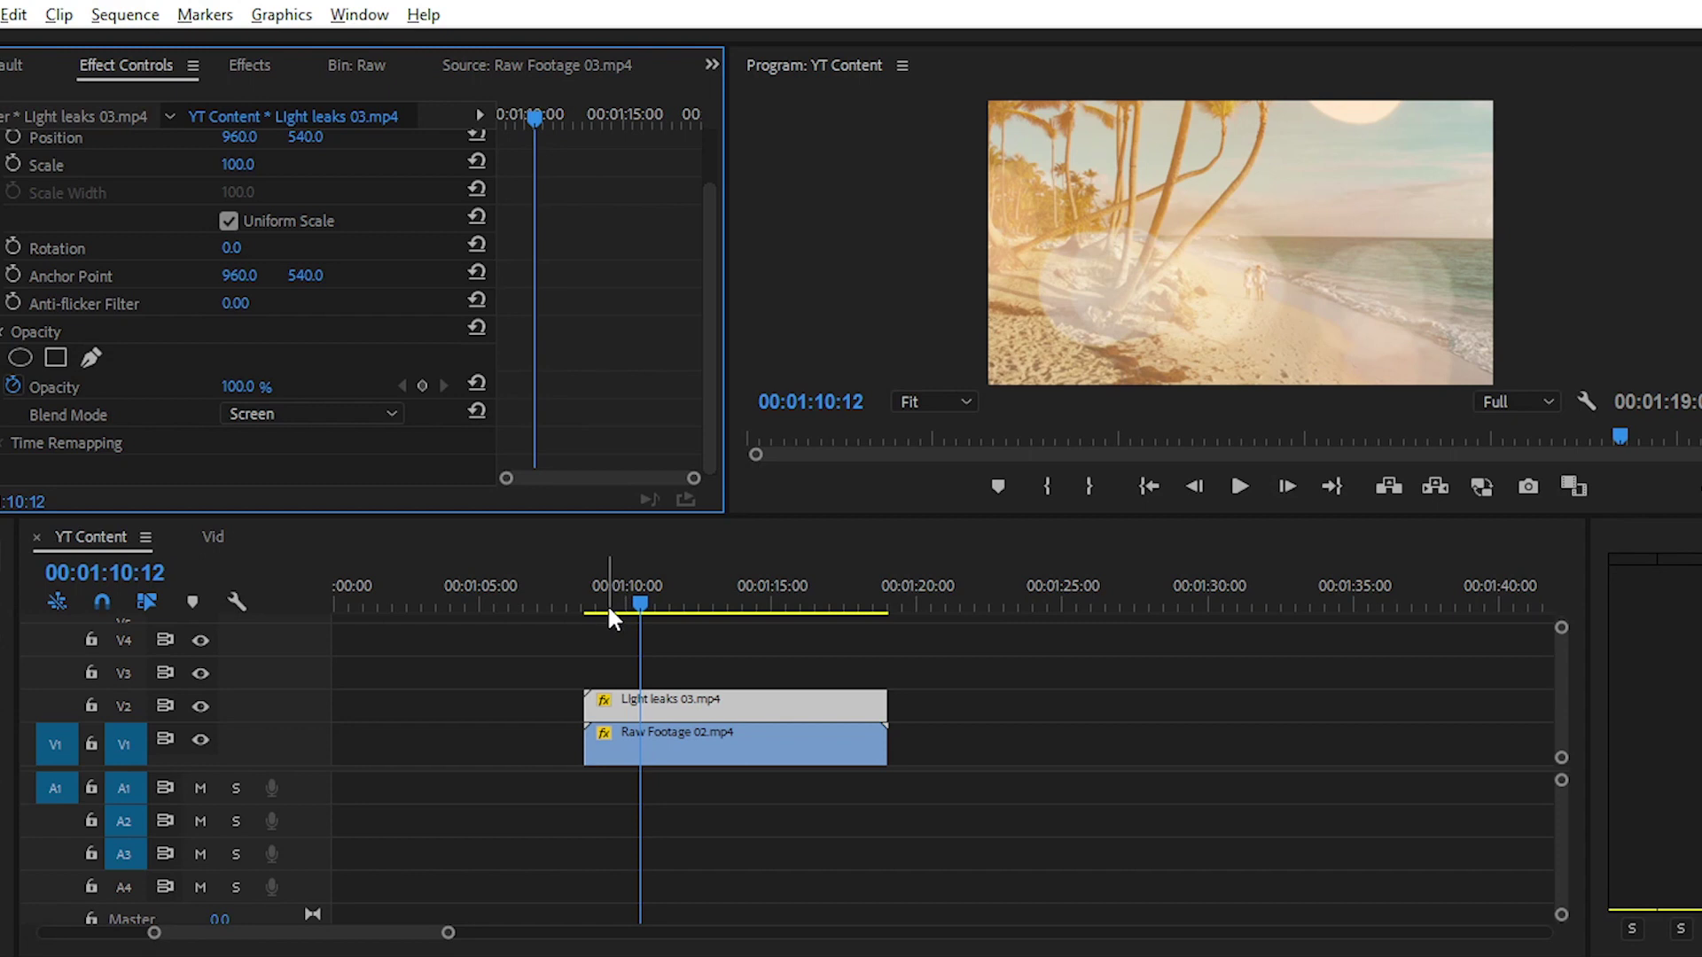
{"action": "left_click_drag", "start_coordinate": [607, 605], "coordinate": [622, 600]}
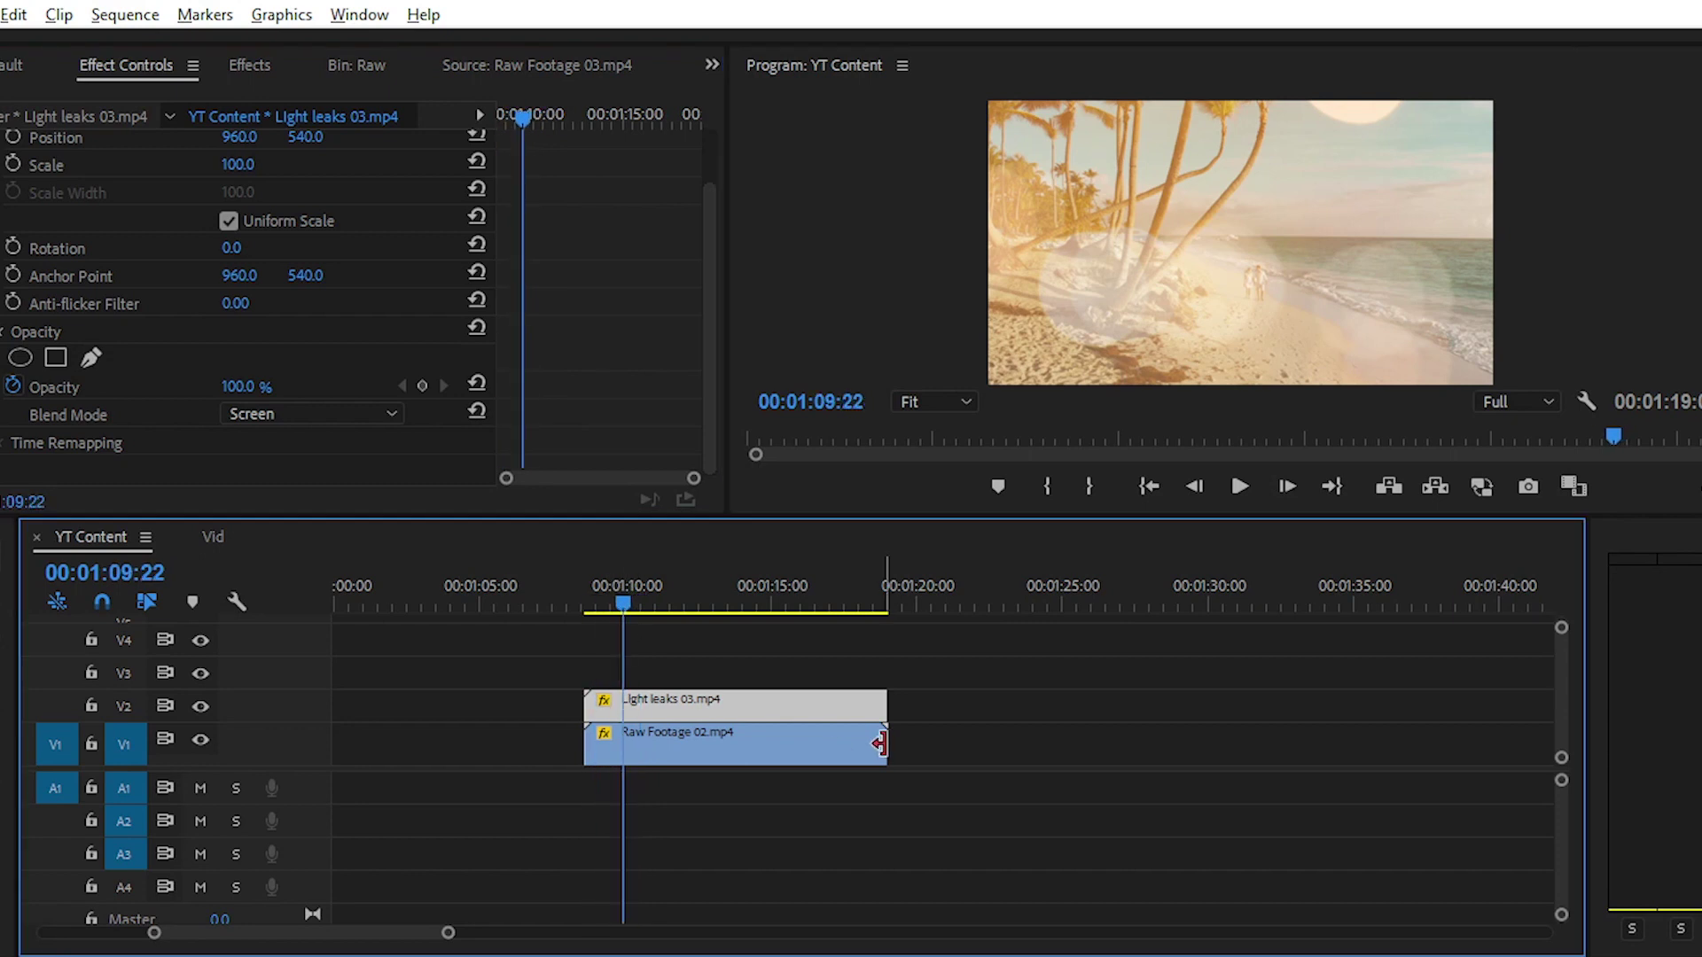
{"action": "key", "text": "space"}
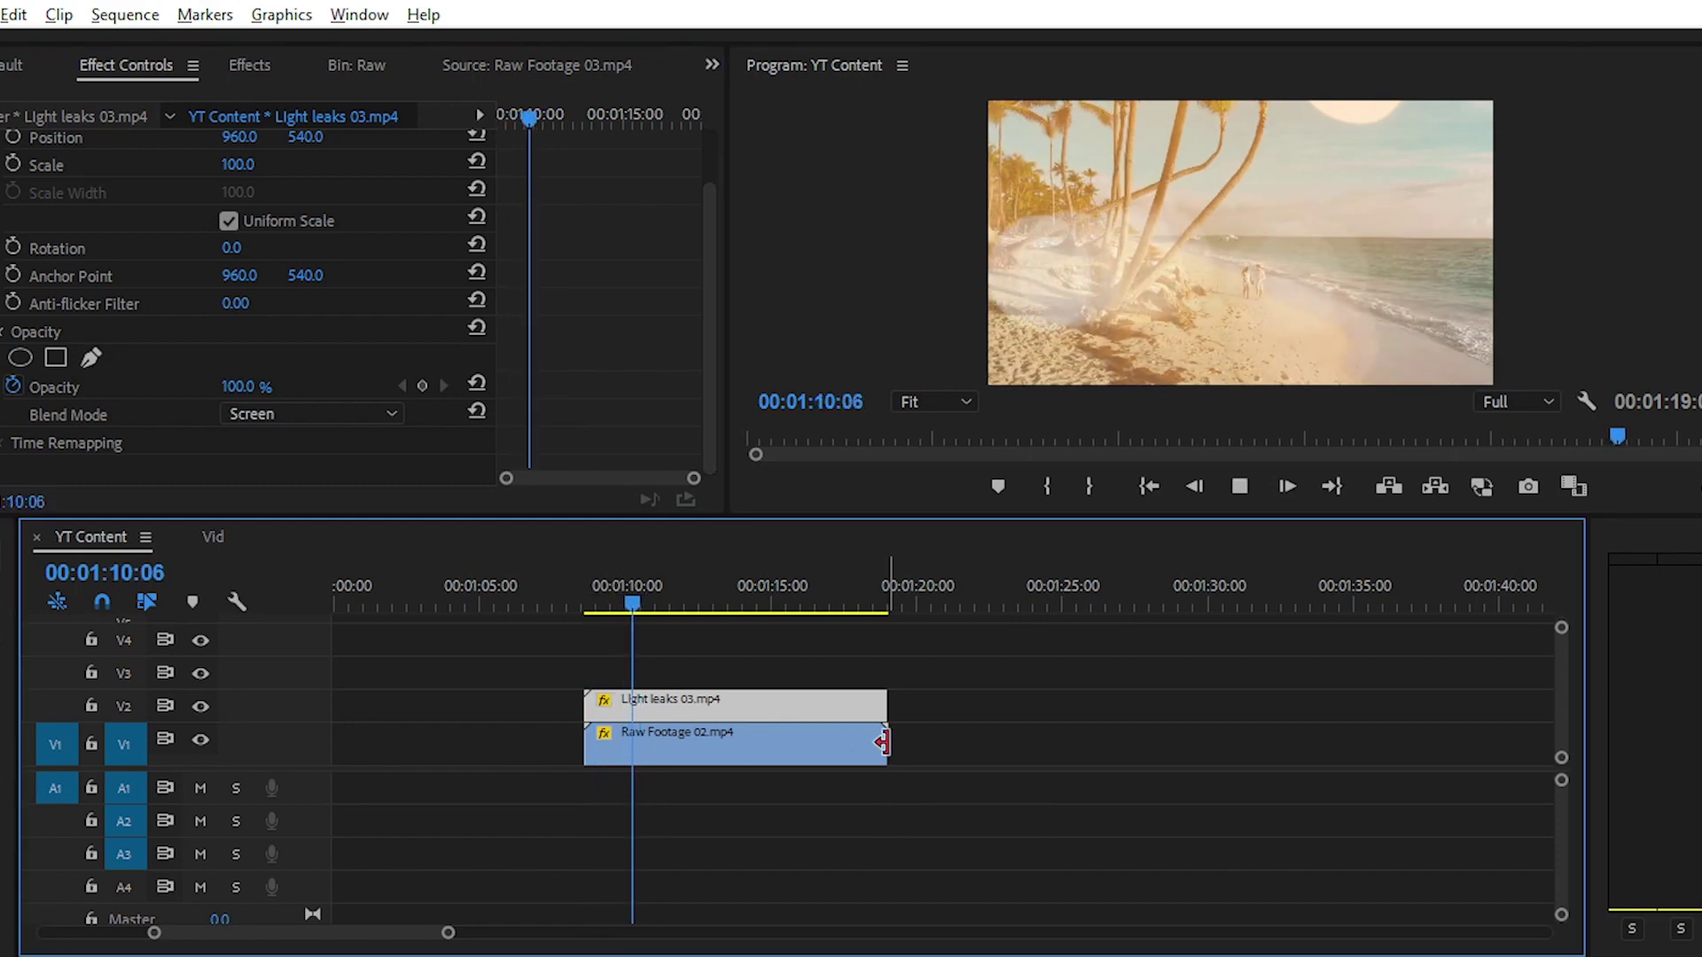
{"action": "left_click", "coordinate": [319, 411]}
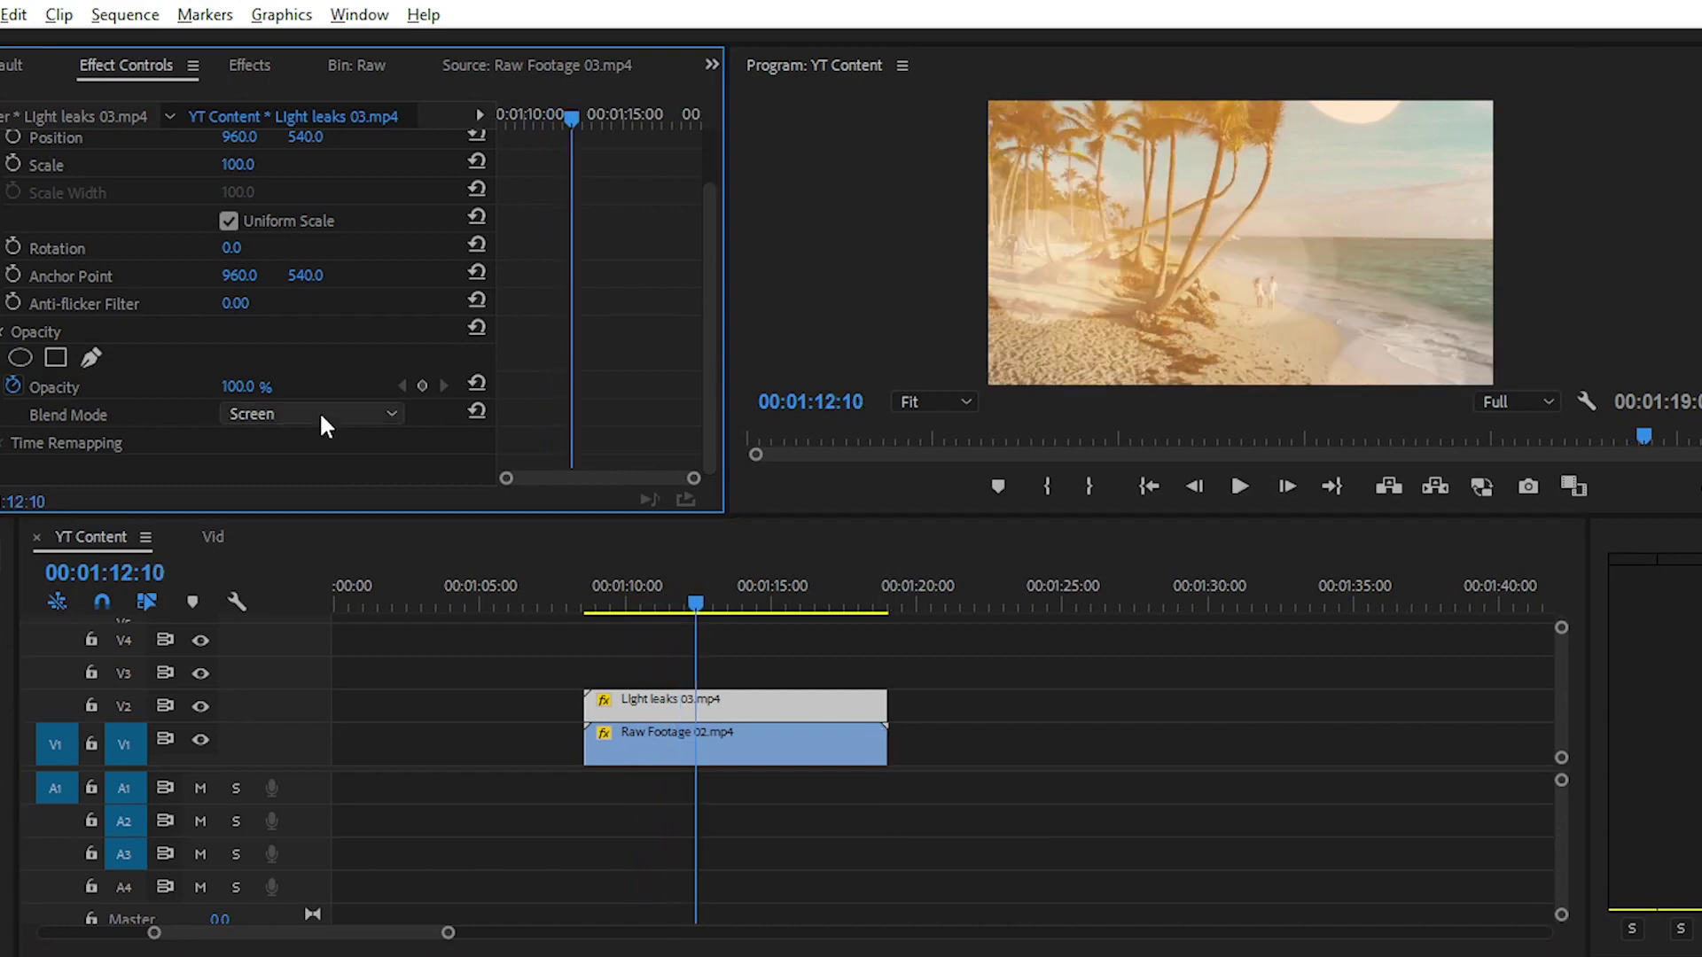
{"action": "scroll", "coordinate": [307, 527], "scroll_direction": "up", "scroll_amount": 3}
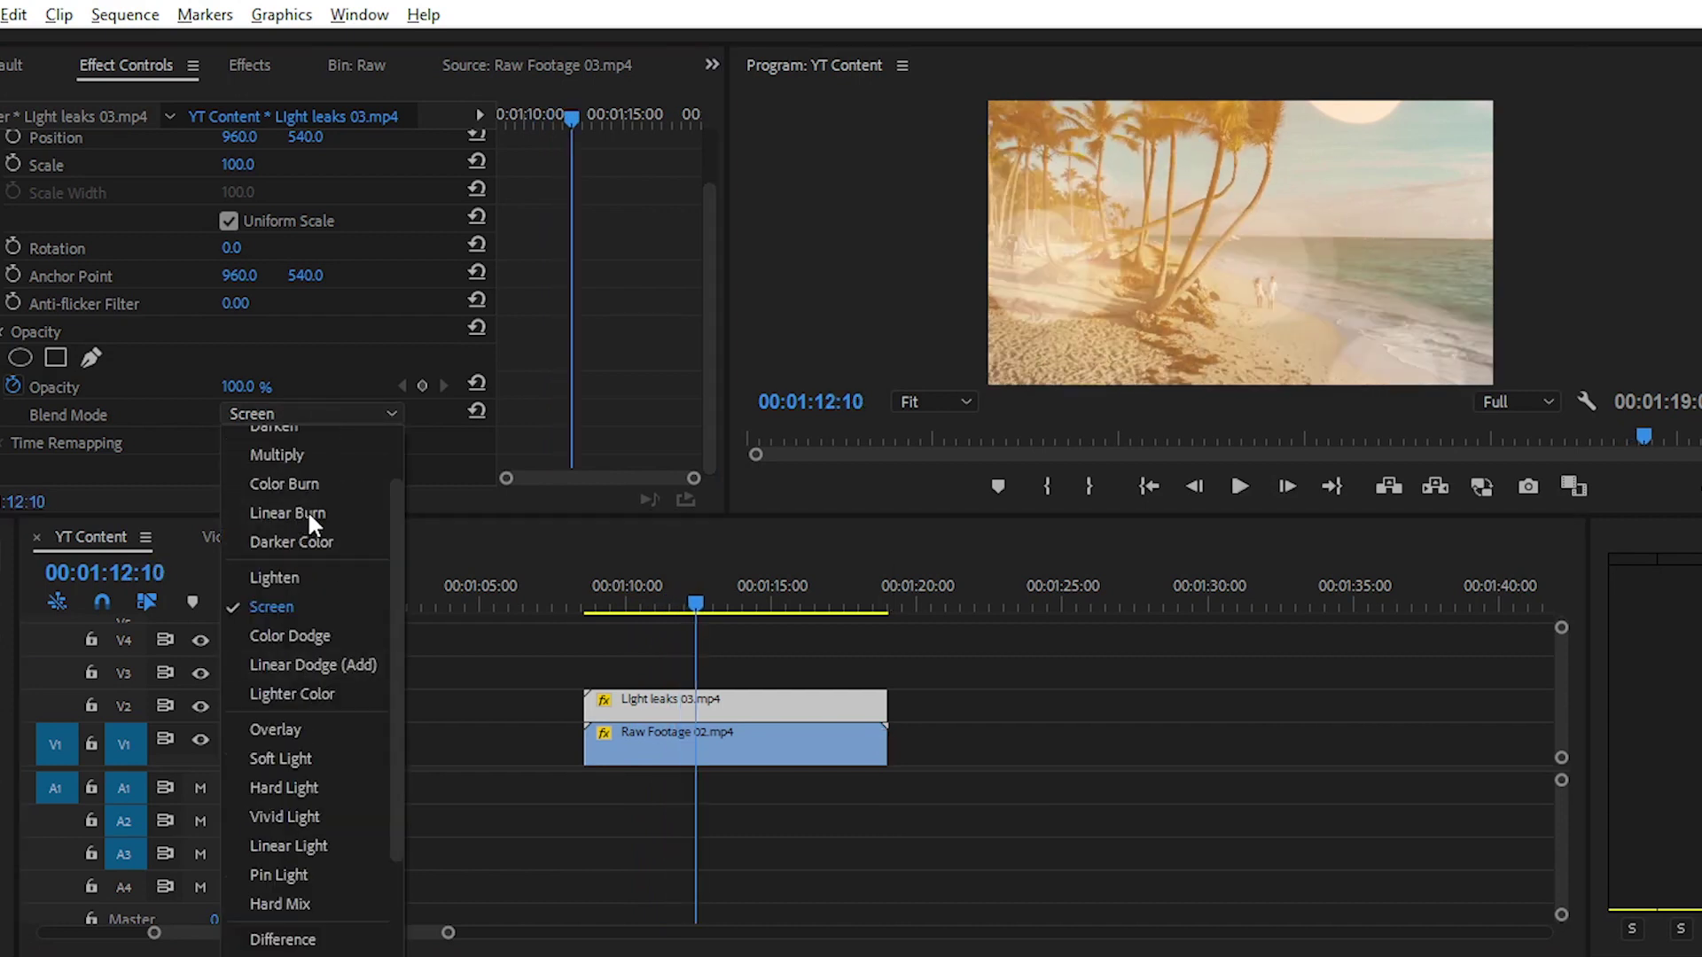
Compare Lighten, Color Dodge and Linear Dodge (Add) blends, then return to Screen.
{"action": "left_click", "coordinate": [281, 569]}
{"action": "left_click", "coordinate": [276, 414]}
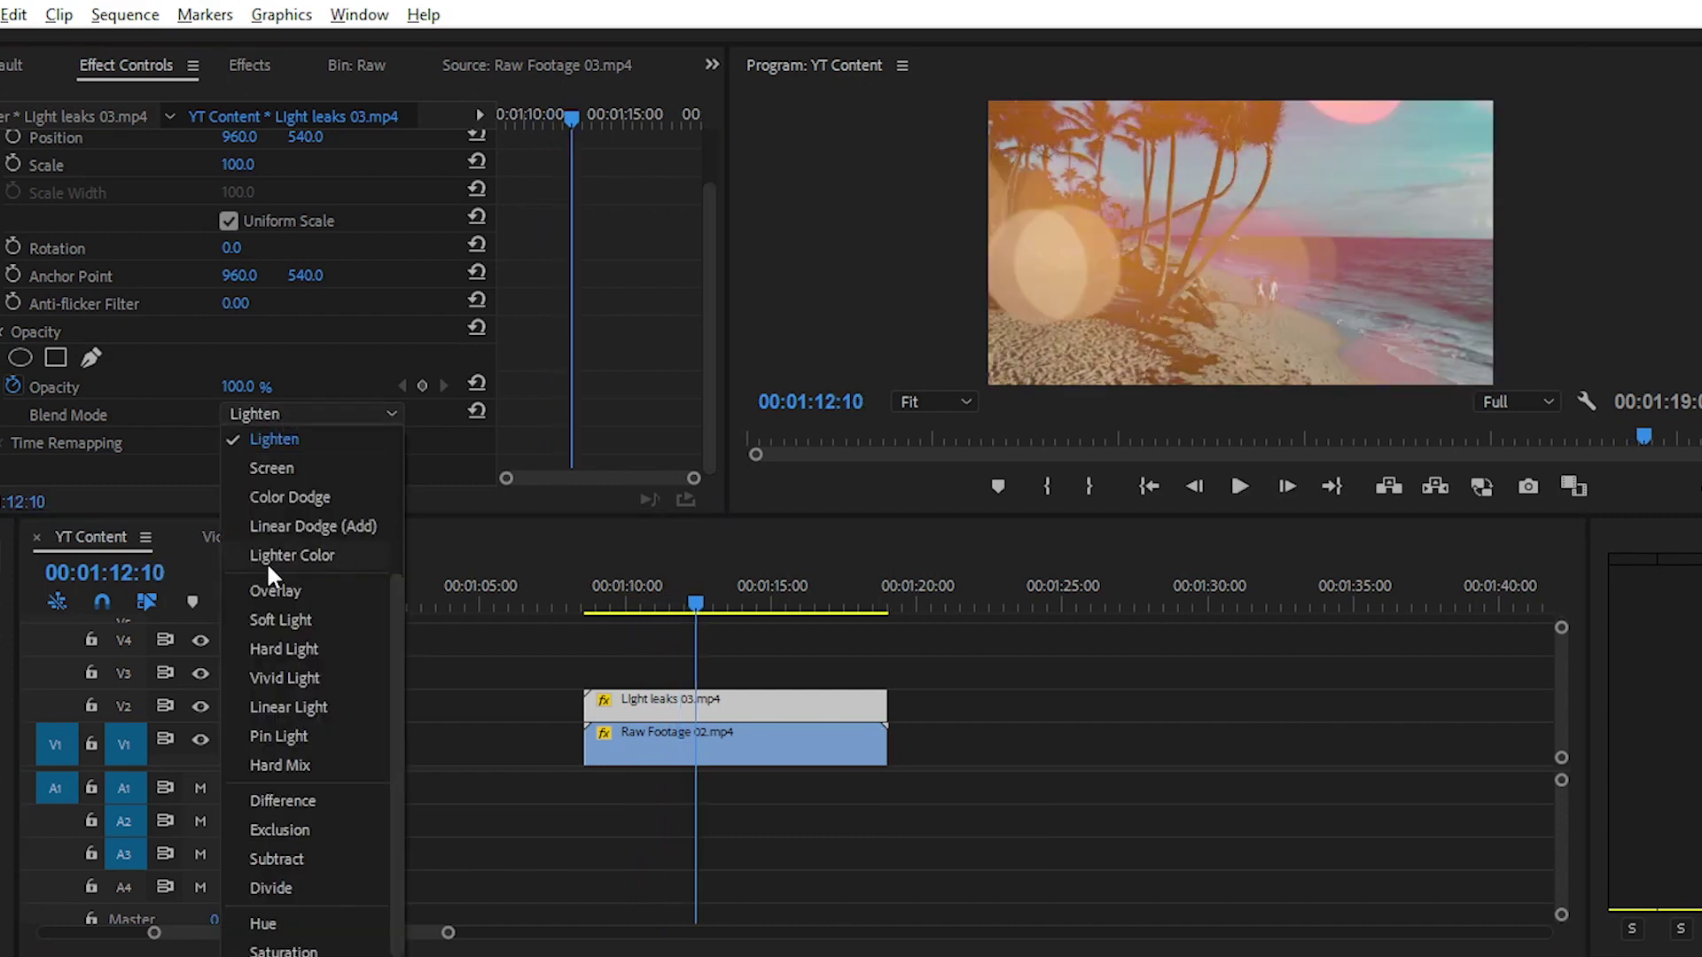
{"action": "left_click", "coordinate": [288, 493]}
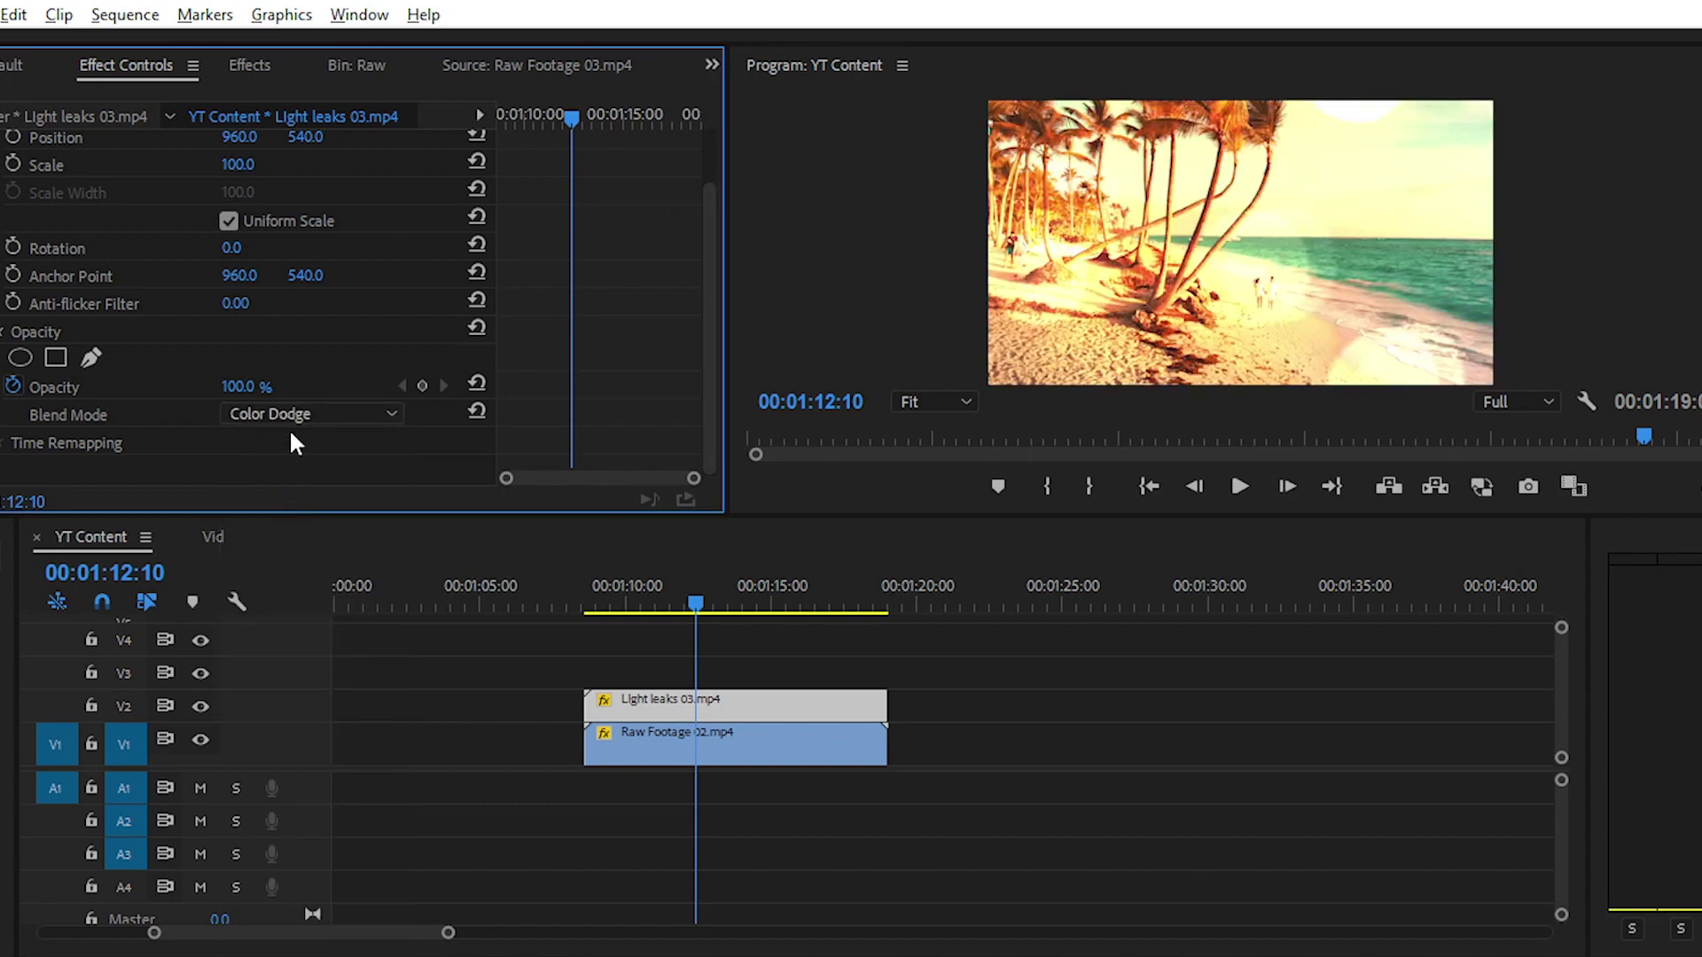
{"action": "left_click", "coordinate": [289, 414]}
{"action": "left_click", "coordinate": [297, 485]}
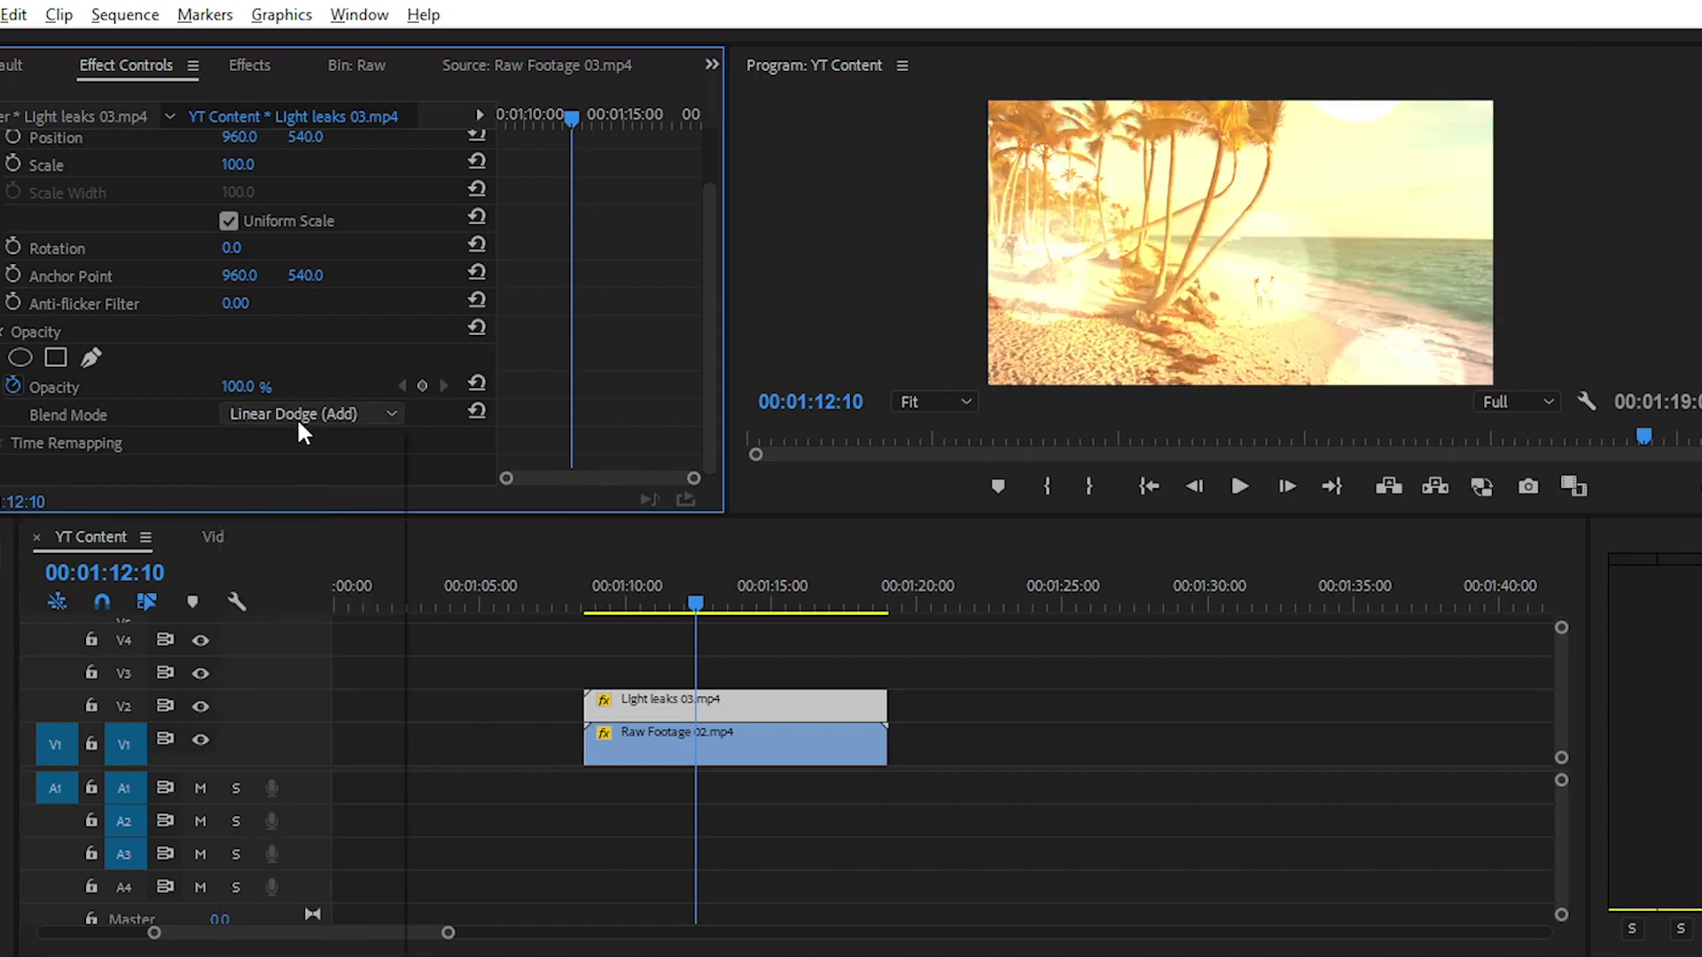
{"action": "left_click", "coordinate": [297, 418]}
{"action": "left_click", "coordinate": [297, 435]}
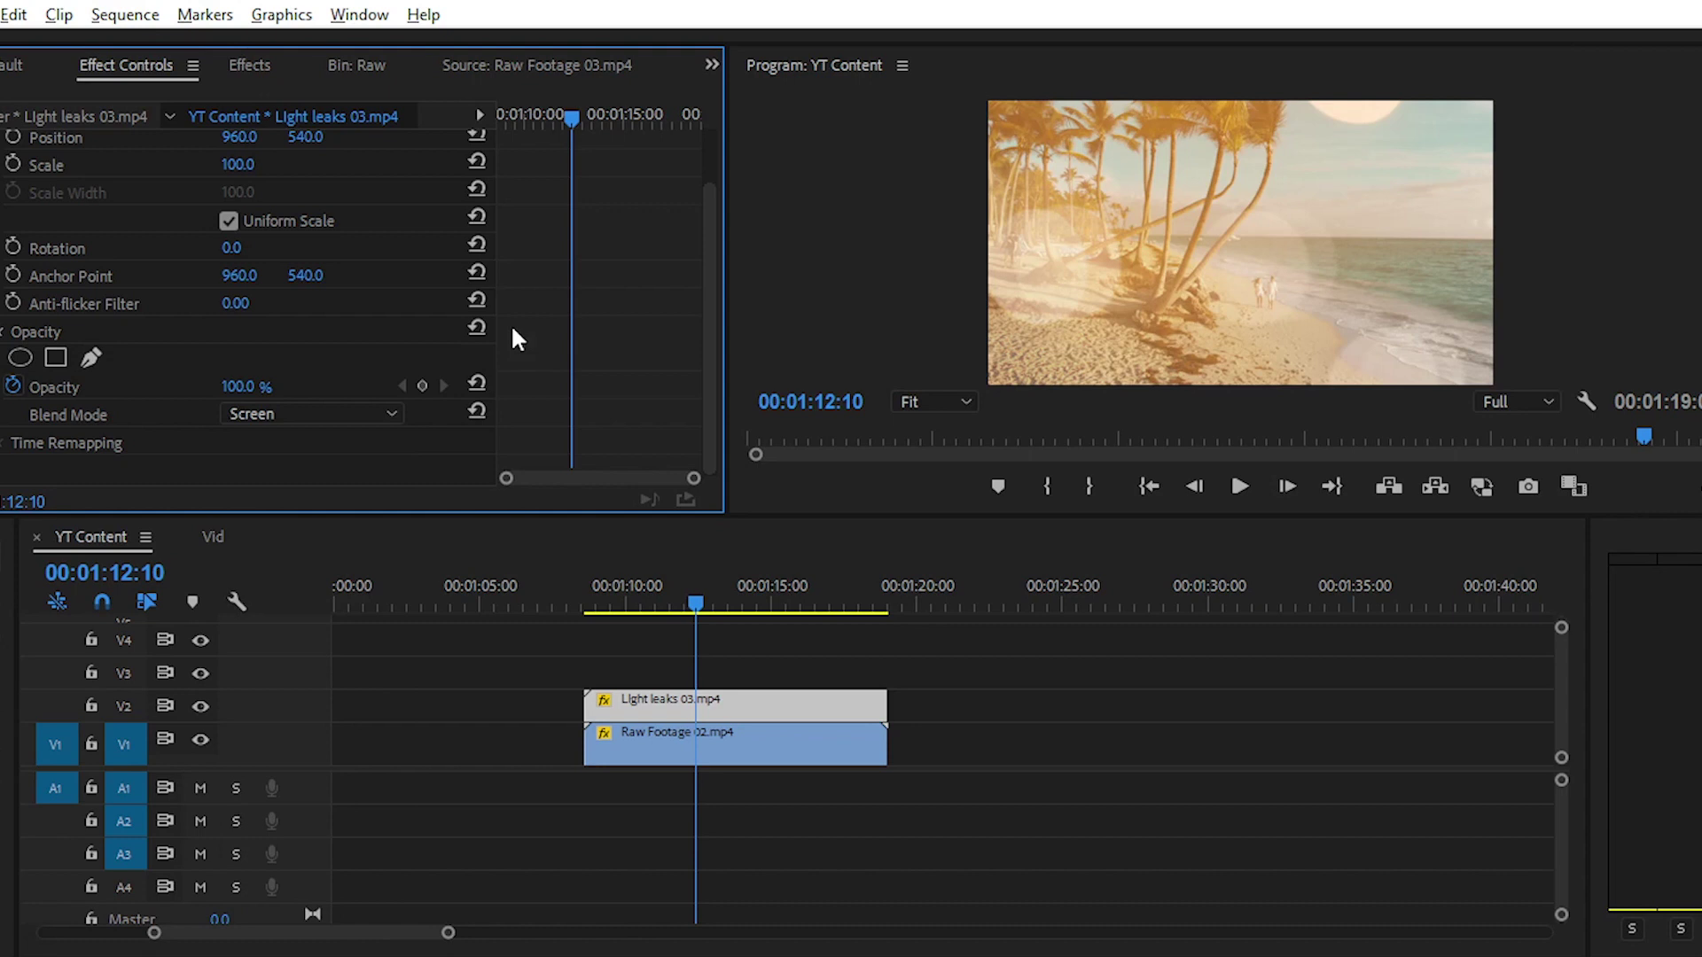
Turn off the Opacity stopwatch and set Light leaks 03's opacity to 50%.
{"action": "left_click", "coordinate": [12, 385]}
{"action": "left_click_drag", "start_coordinate": [240, 386], "coordinate": [161, 386]}
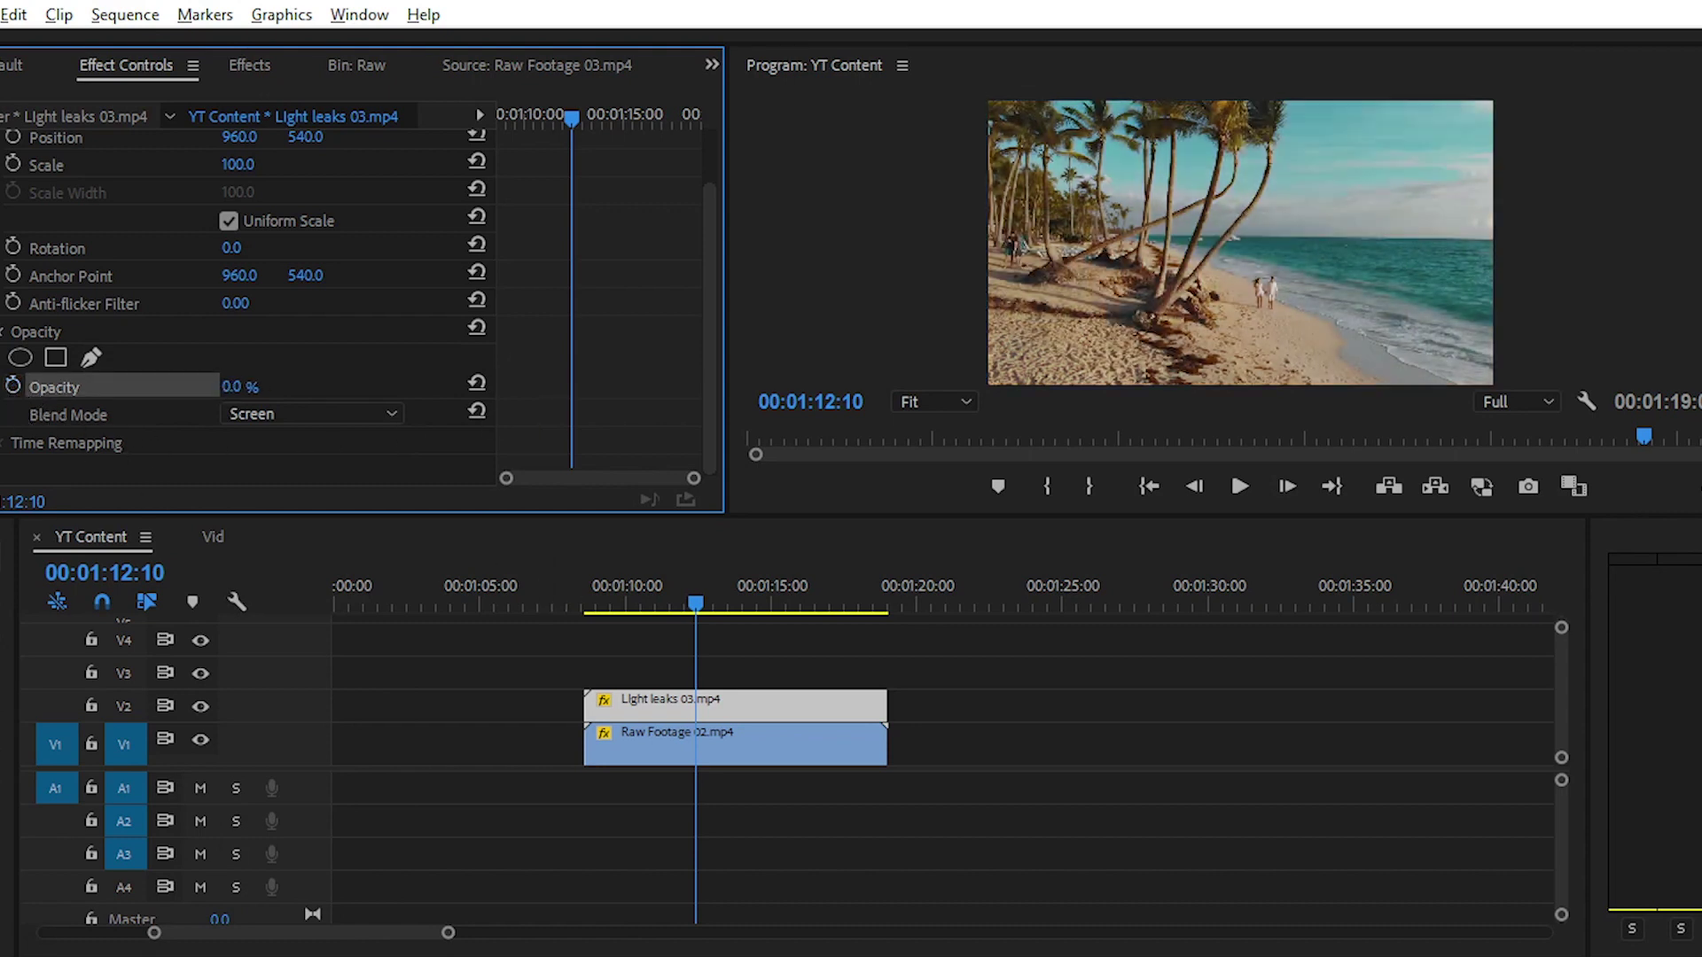
{"action": "left_click_drag", "start_coordinate": [264, 385], "coordinate": [251, 385]}
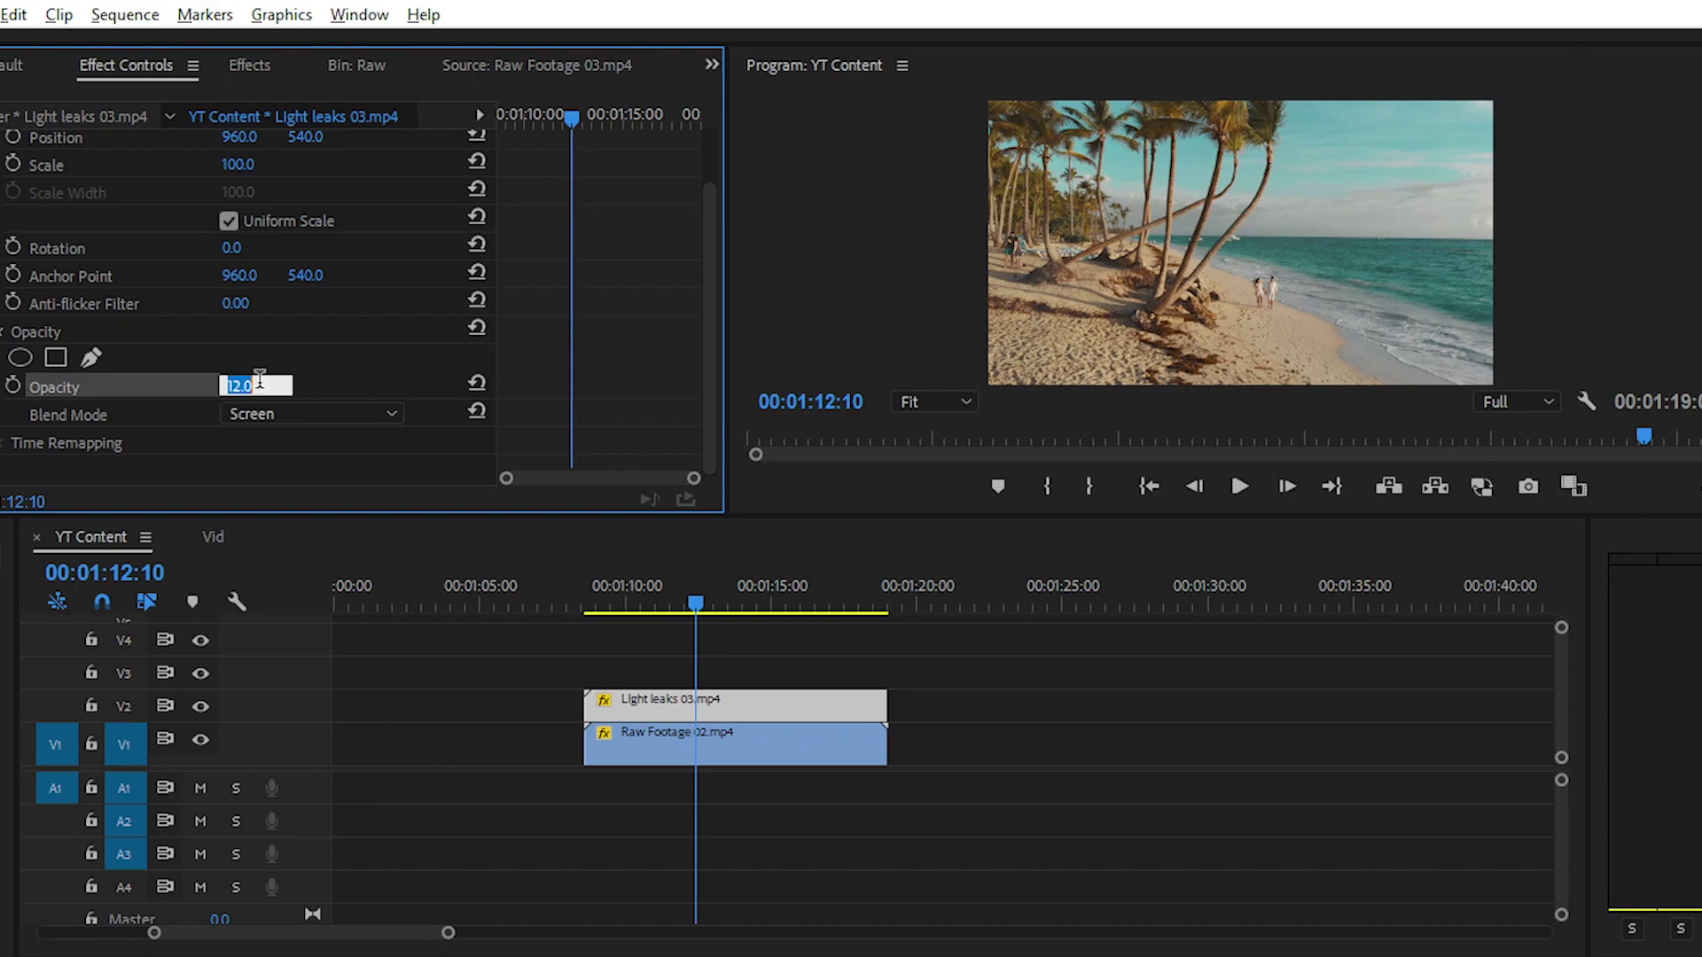
{"action": "left_click", "coordinate": [333, 373]}
{"action": "type", "text": "50"}
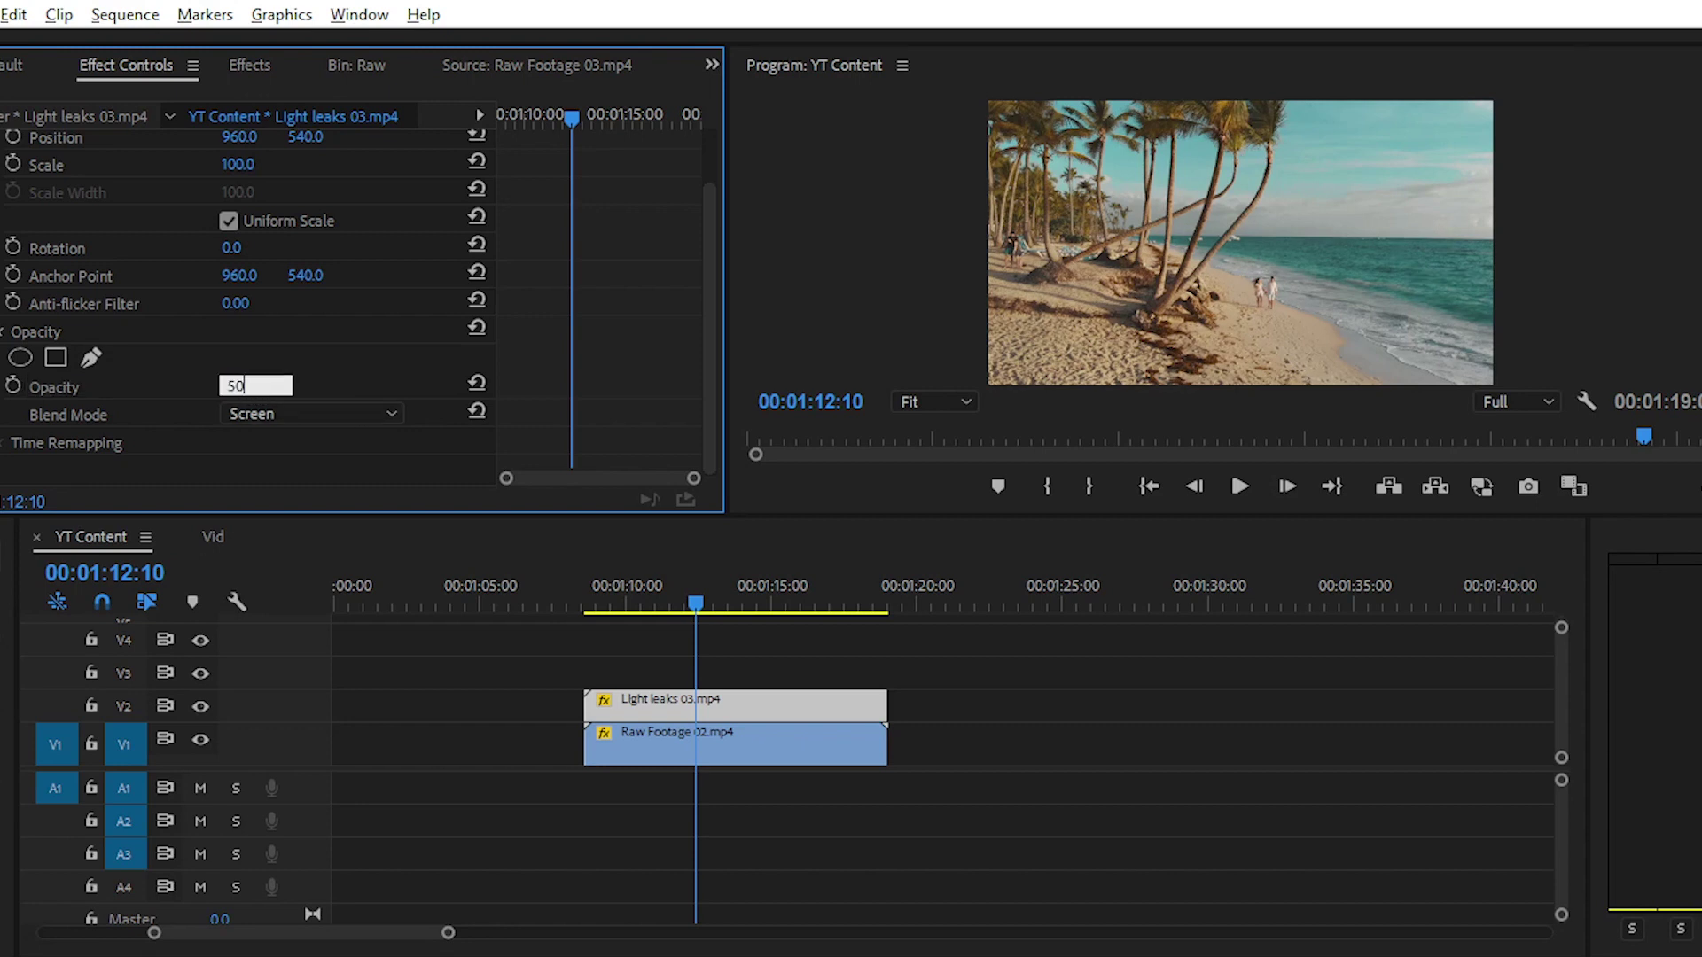
{"action": "type", "text": "4"}
{"action": "key", "text": "Return"}
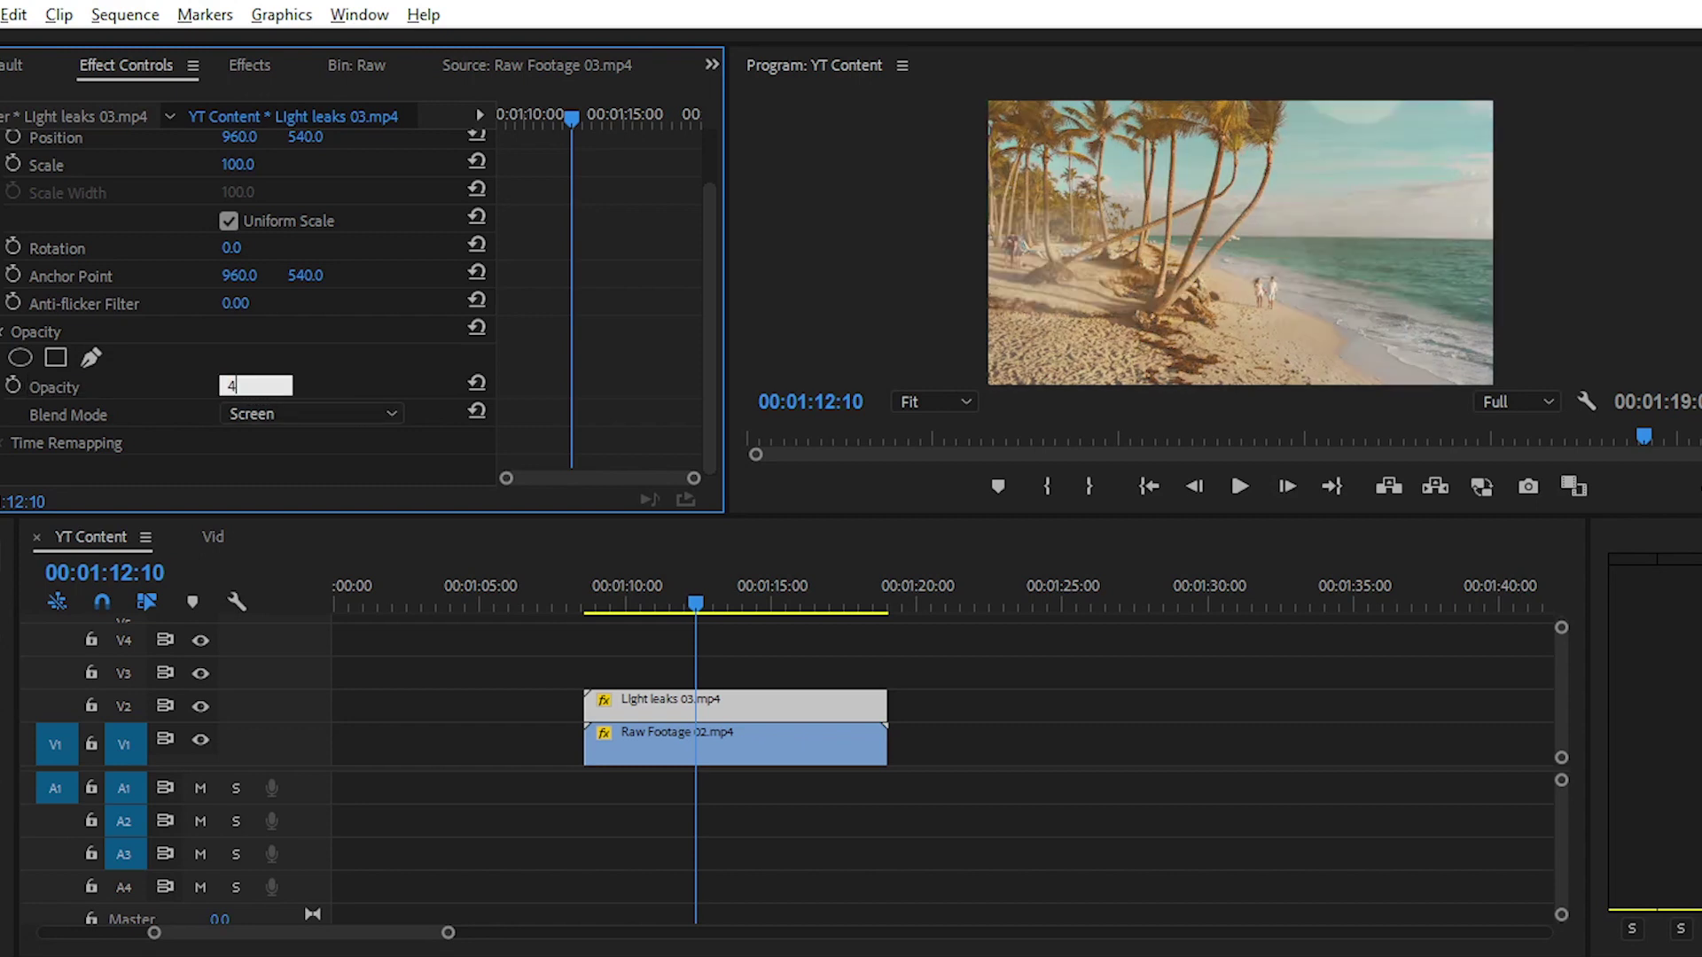
{"action": "type", "text": "0"}
{"action": "key", "text": "Return"}
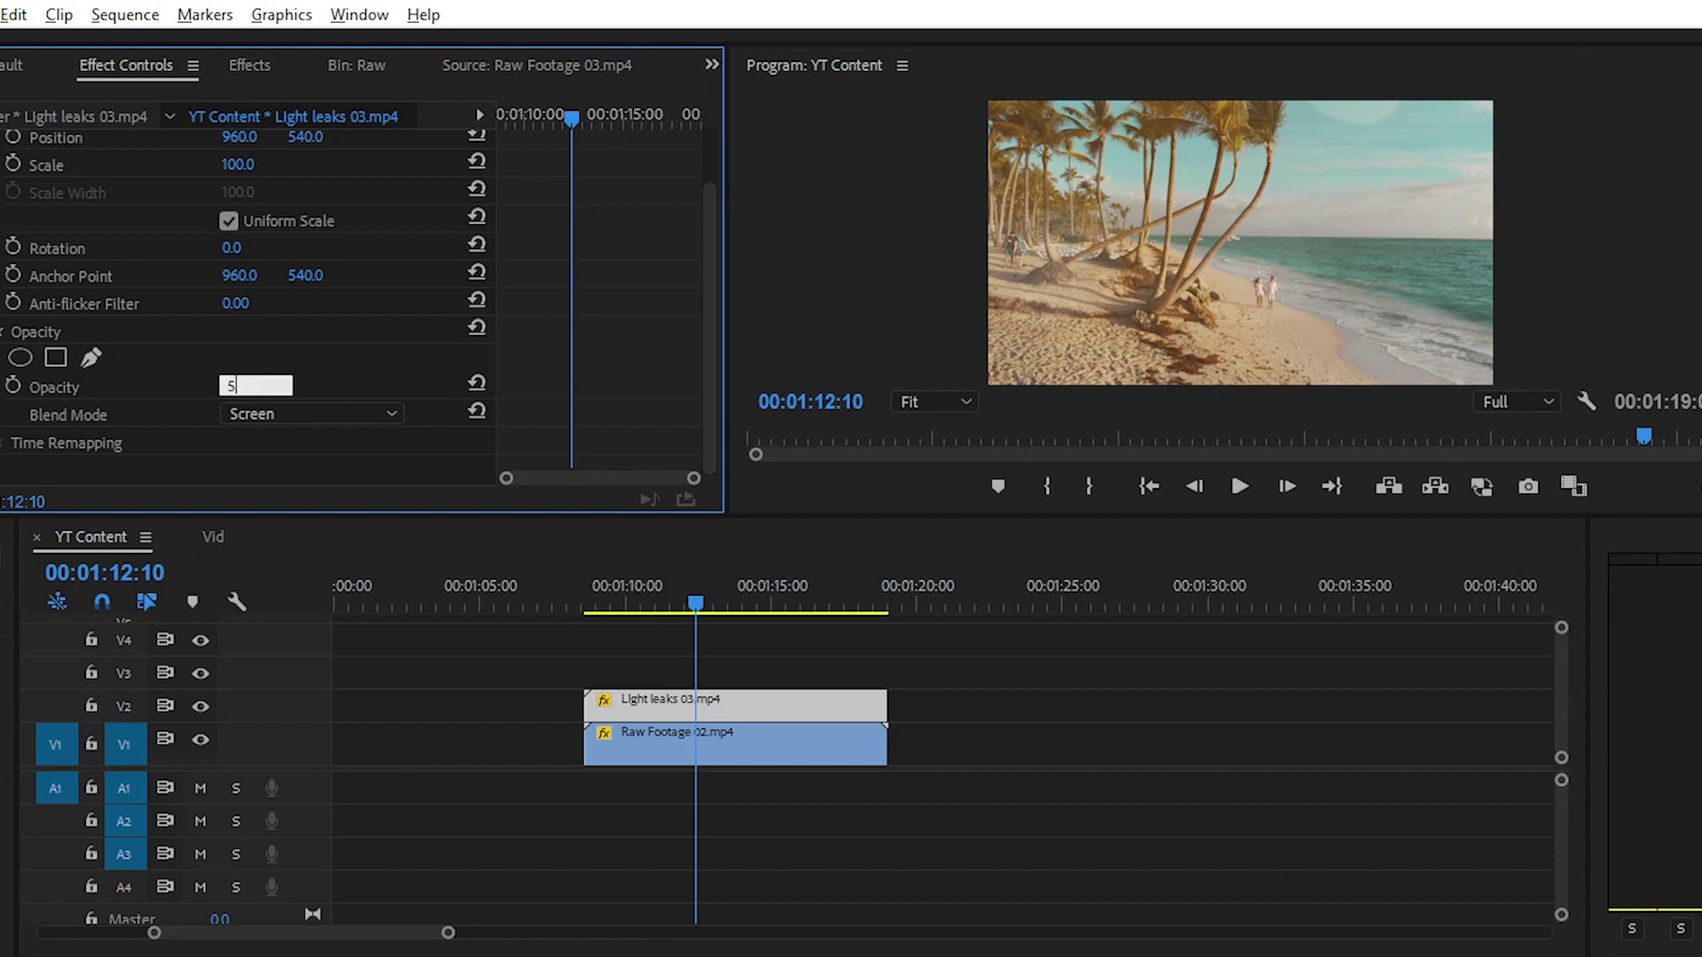
{"action": "type", "text": "0"}
{"action": "key", "text": "Return"}
{"action": "scroll", "coordinate": [581, 459], "scroll_direction": "up", "scroll_amount": 1}
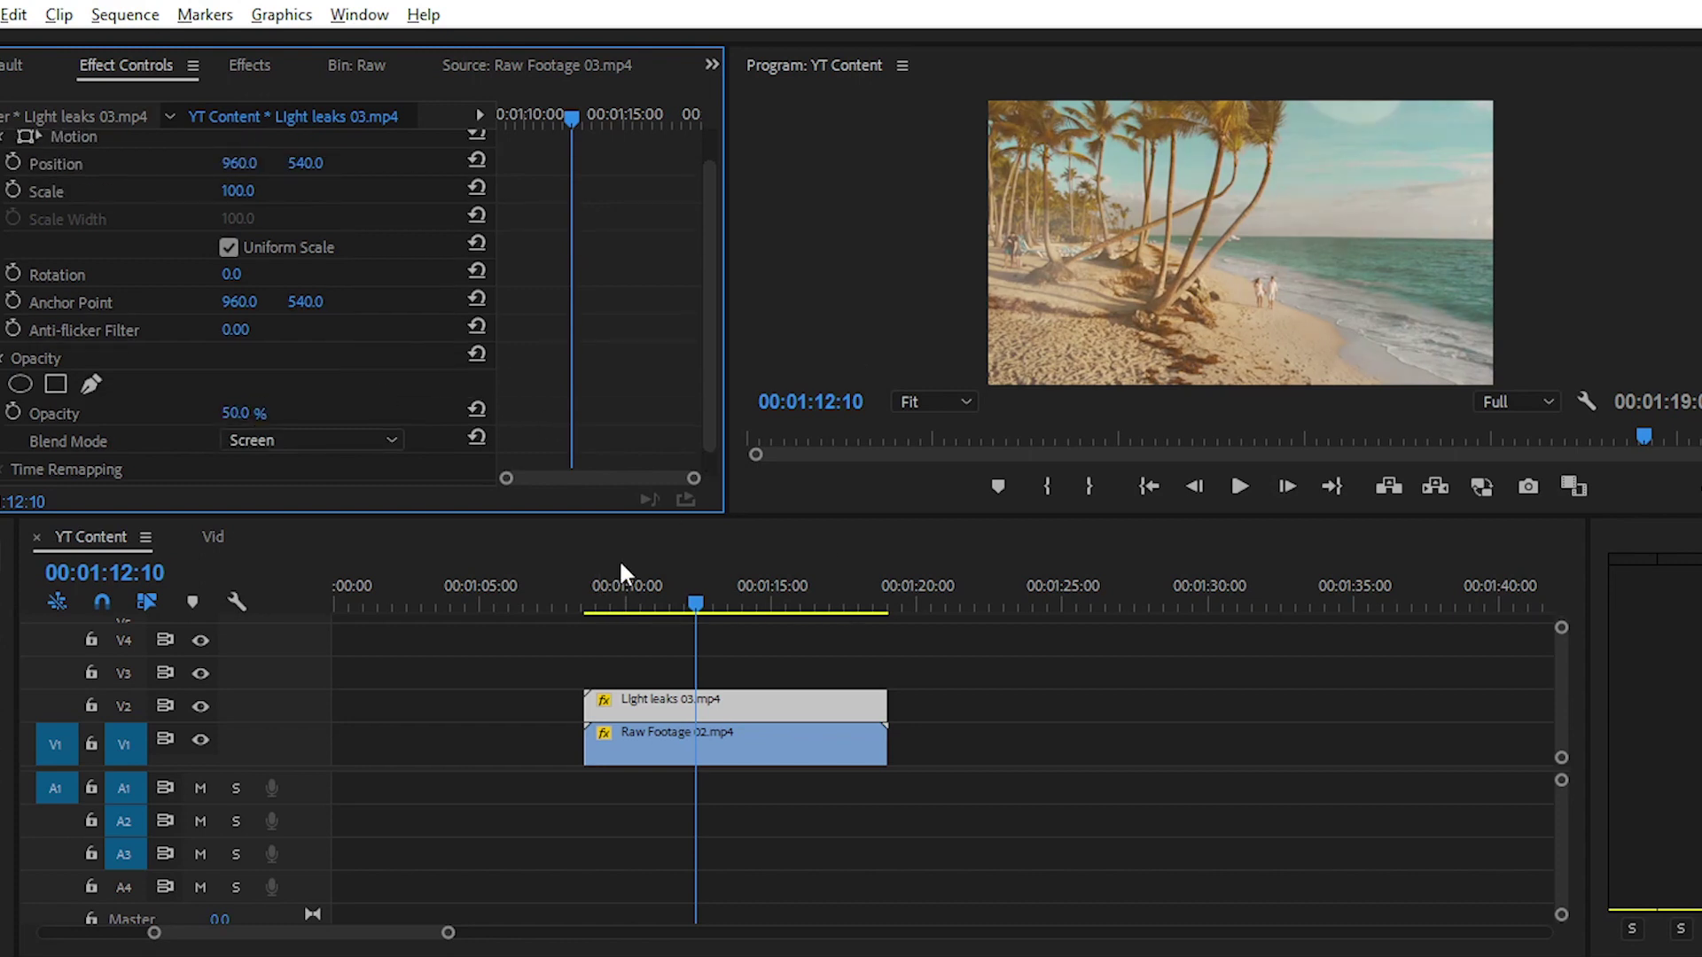
{"action": "scroll", "coordinate": [607, 393], "scroll_direction": "down", "scroll_amount": 1}
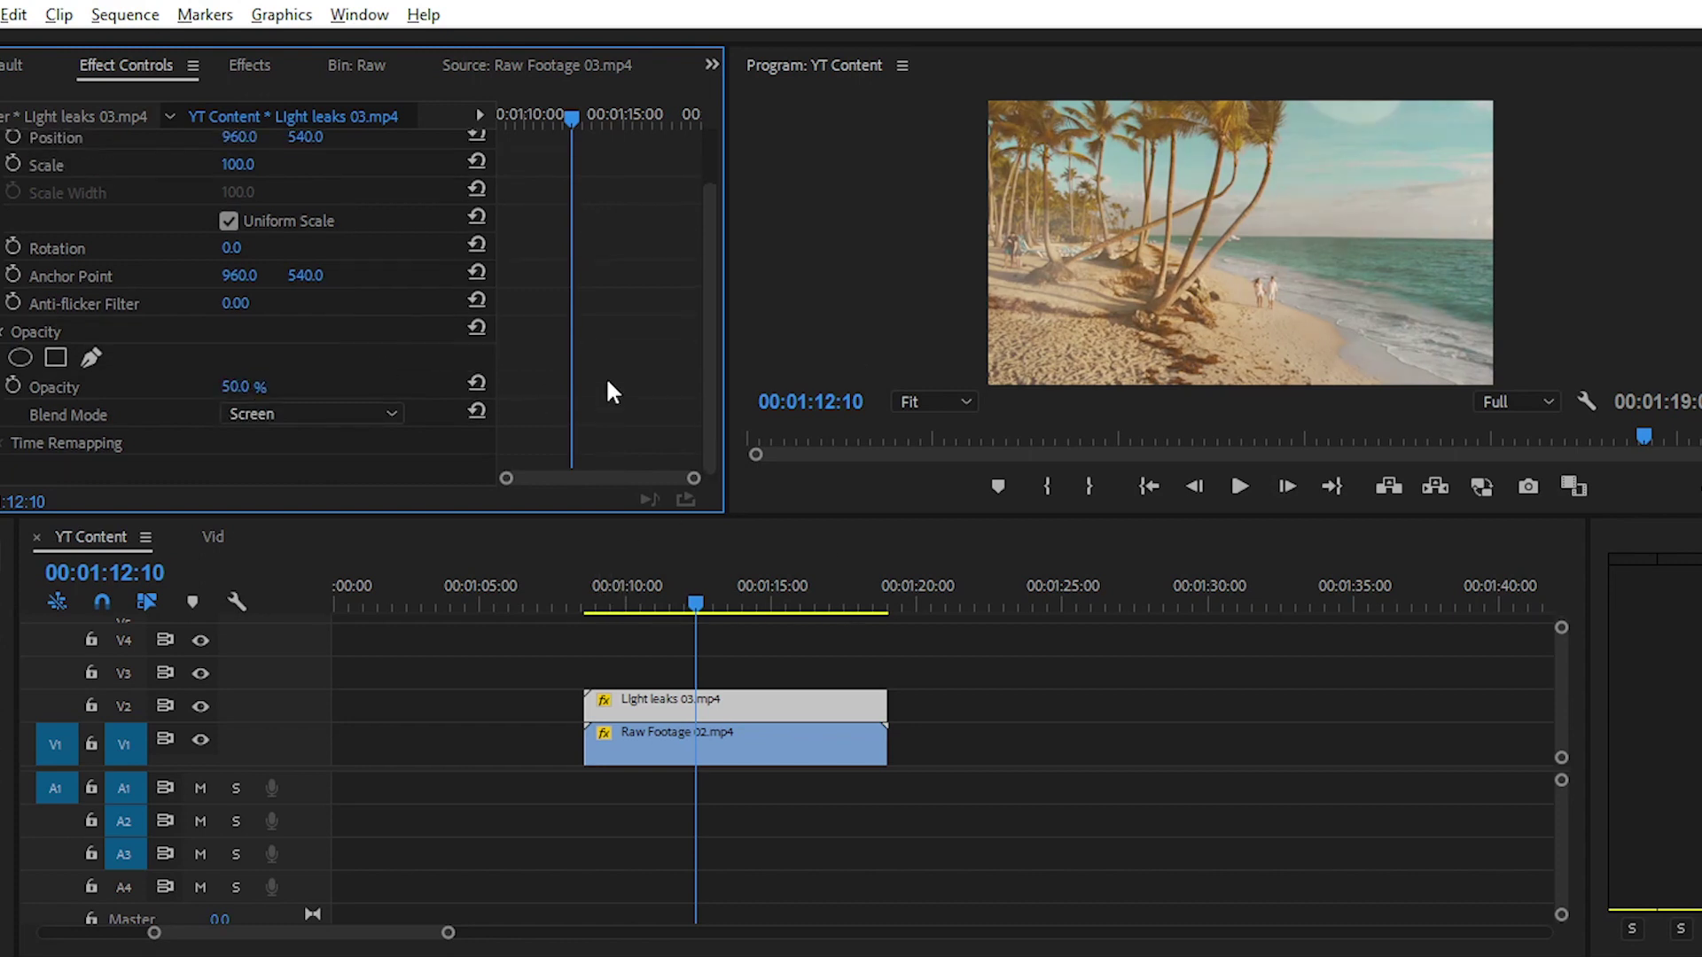
Shorten Raw Footage 01 and place Light leaks 02.mov above it, matching lengths.
{"action": "left_click", "coordinate": [600, 600]}
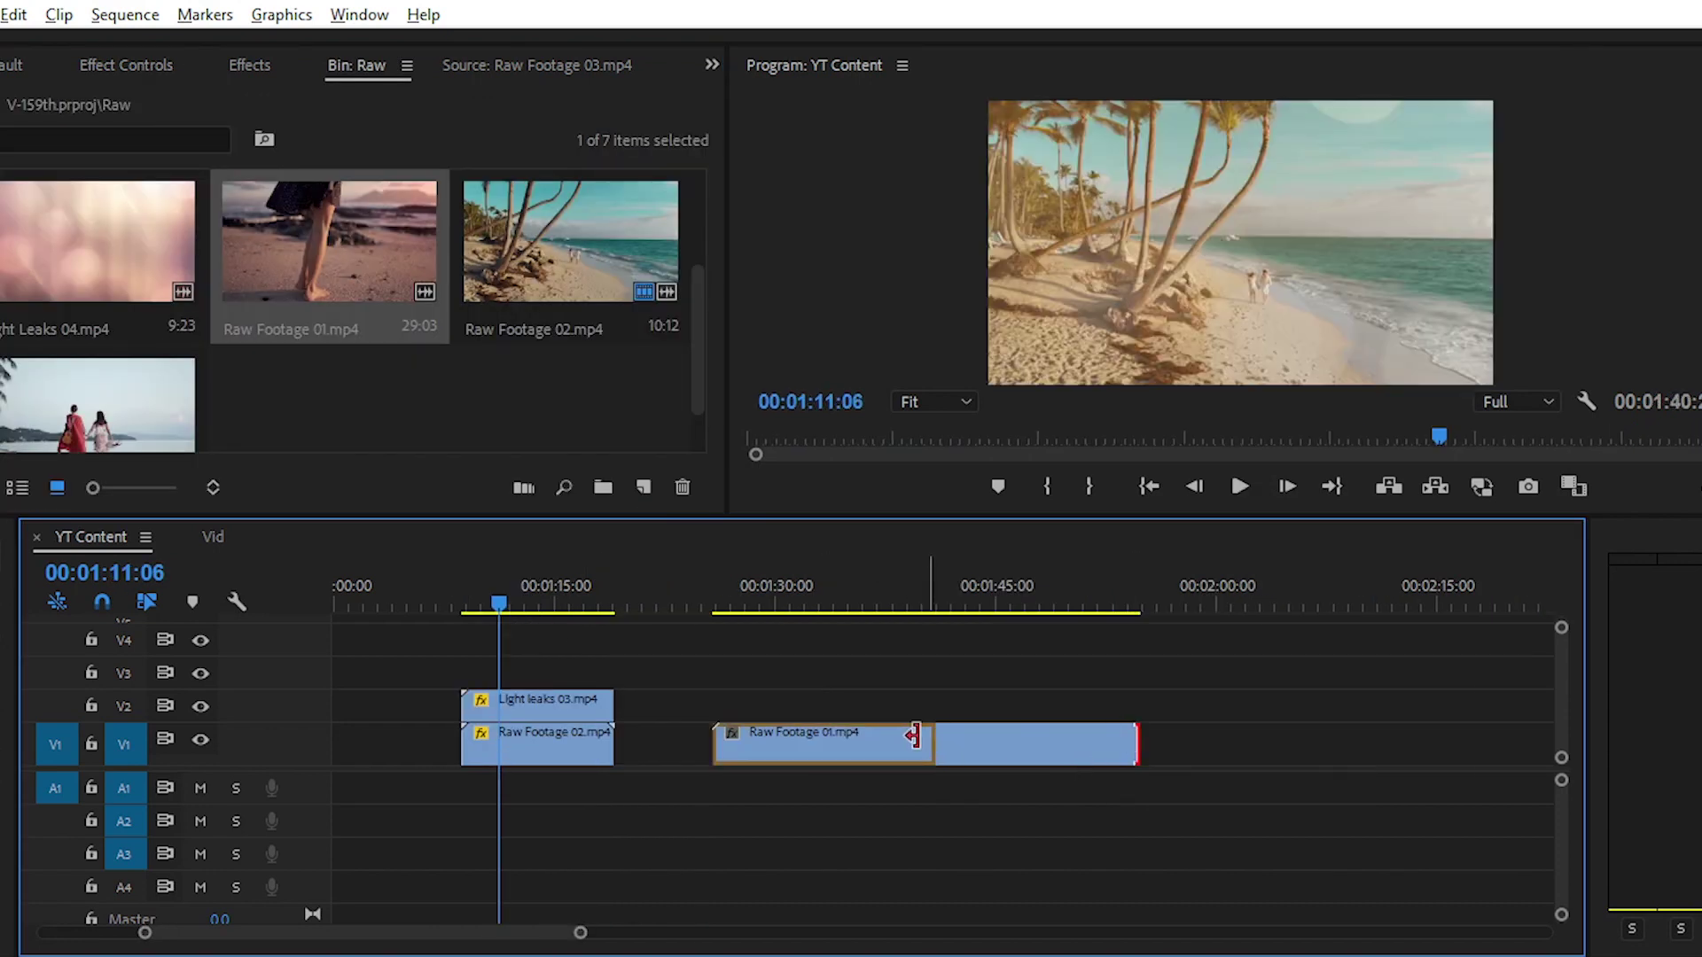
{"action": "left_click_drag", "start_coordinate": [1128, 739], "coordinate": [935, 739]}
{"action": "left_click", "coordinate": [736, 585]}
{"action": "scroll", "coordinate": [359, 353], "scroll_direction": "up", "scroll_amount": 2}
{"action": "left_click_drag", "start_coordinate": [324, 313], "coordinate": [791, 710]}
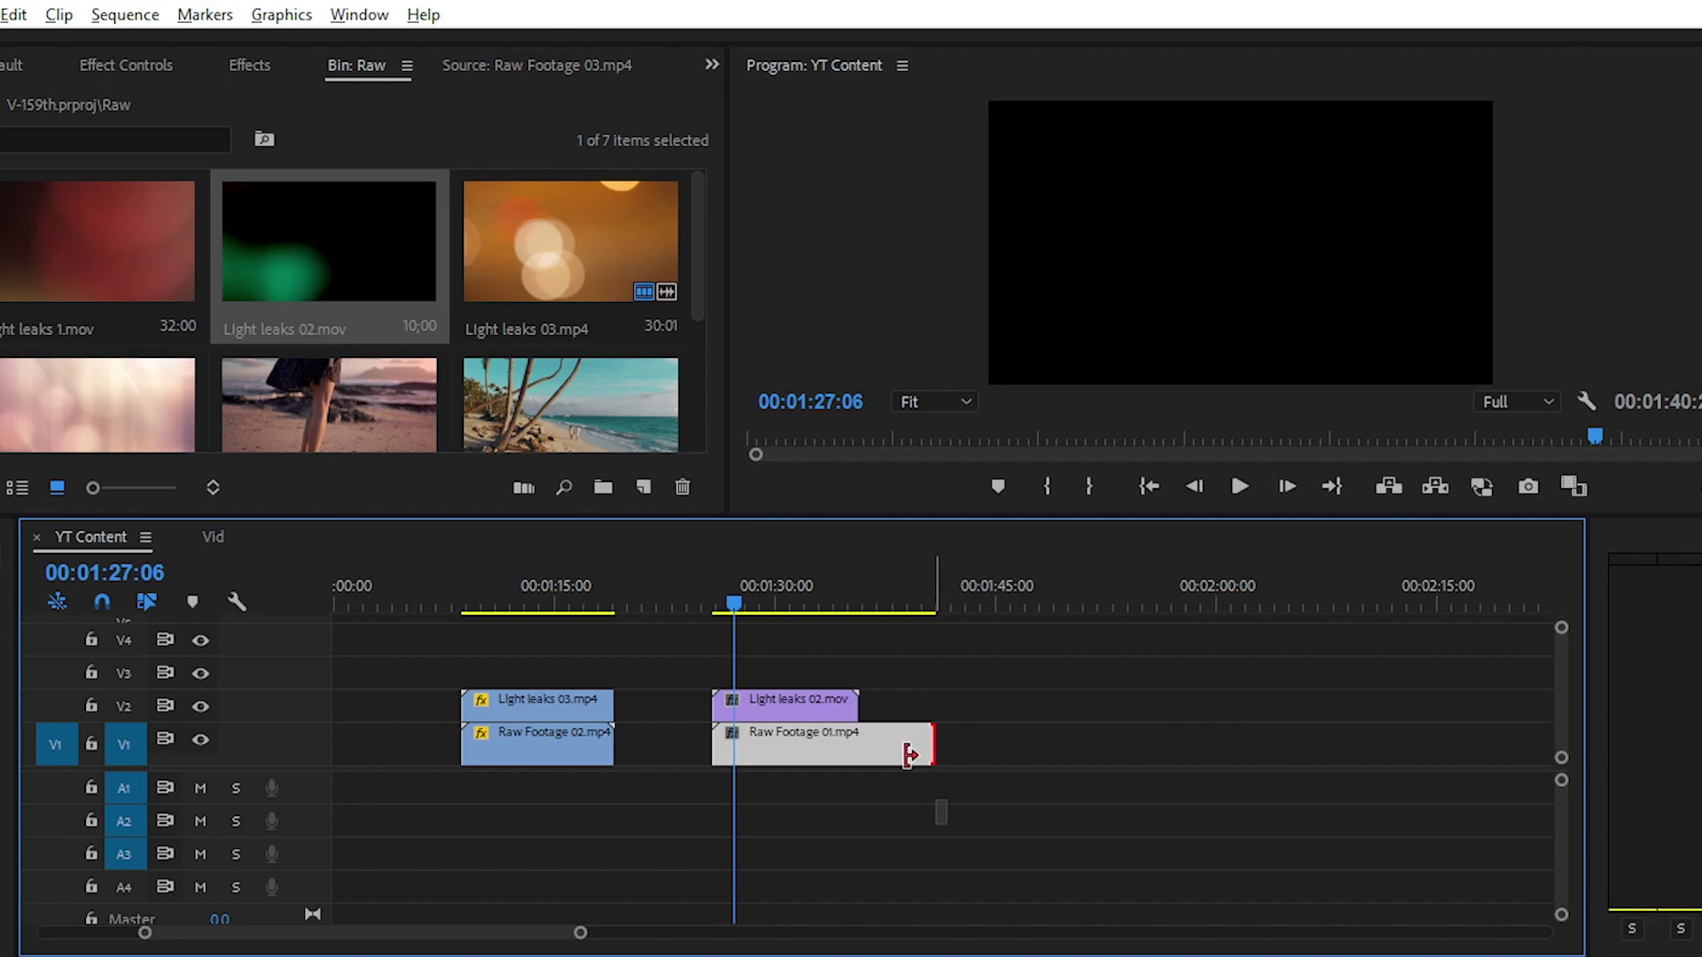
{"action": "left_click_drag", "start_coordinate": [910, 755], "coordinate": [857, 756]}
{"action": "key", "text": "="}
Set the Light leaks 02 overlay's scale to 50.
{"action": "left_click", "coordinate": [815, 699]}
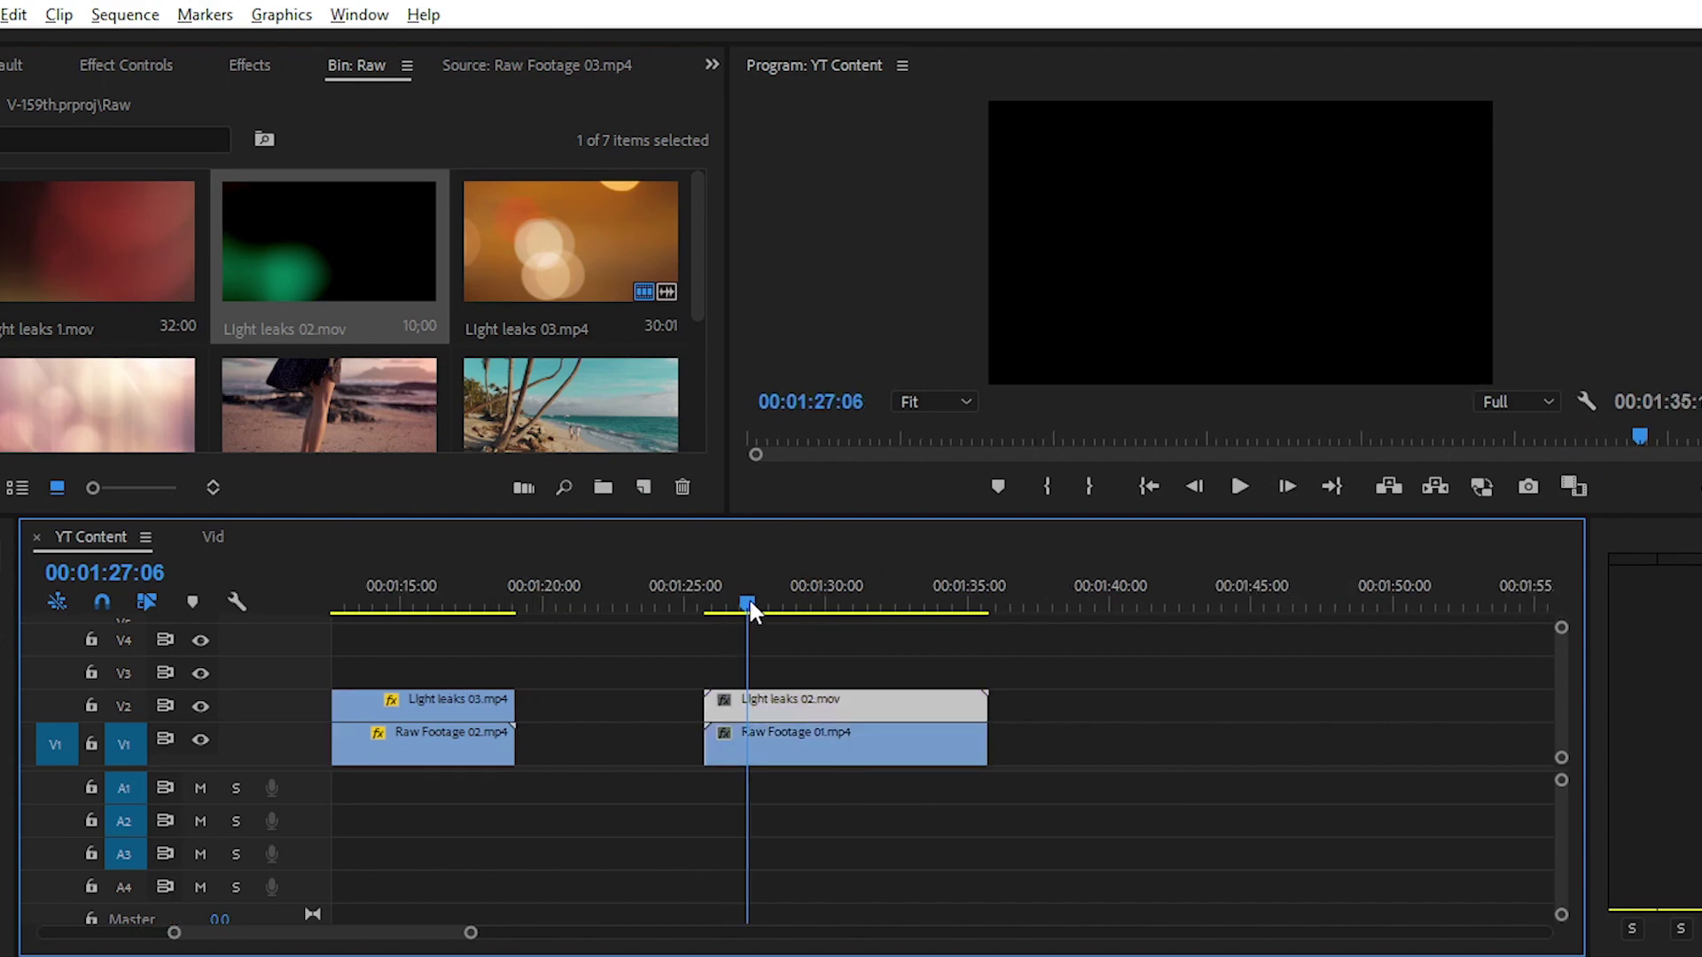
{"action": "mouse_move", "coordinate": [749, 598]}
{"action": "left_mouse_down"}
{"action": "mouse_move", "coordinate": [794, 596]}
{"action": "mouse_move", "coordinate": [742, 596]}
{"action": "left_mouse_up"}
{"action": "left_click", "coordinate": [236, 67]}
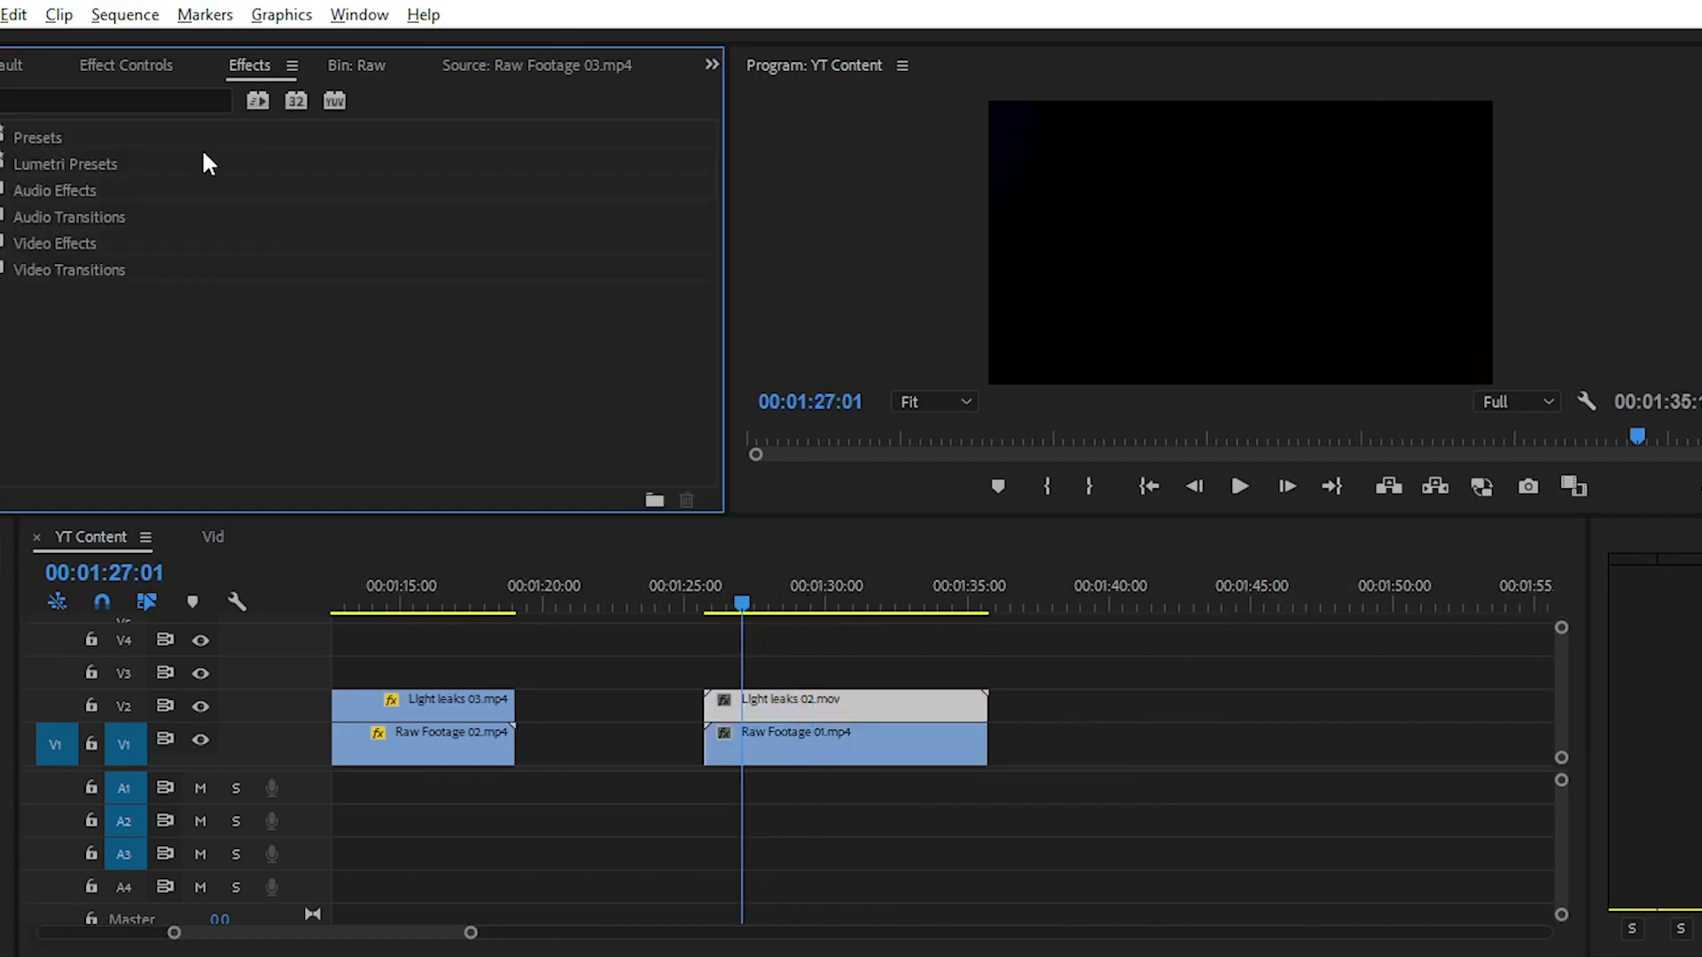
{"action": "key", "text": "shift+5"}
{"action": "type", "text": "50.0"}
{"action": "key", "text": "Return"}
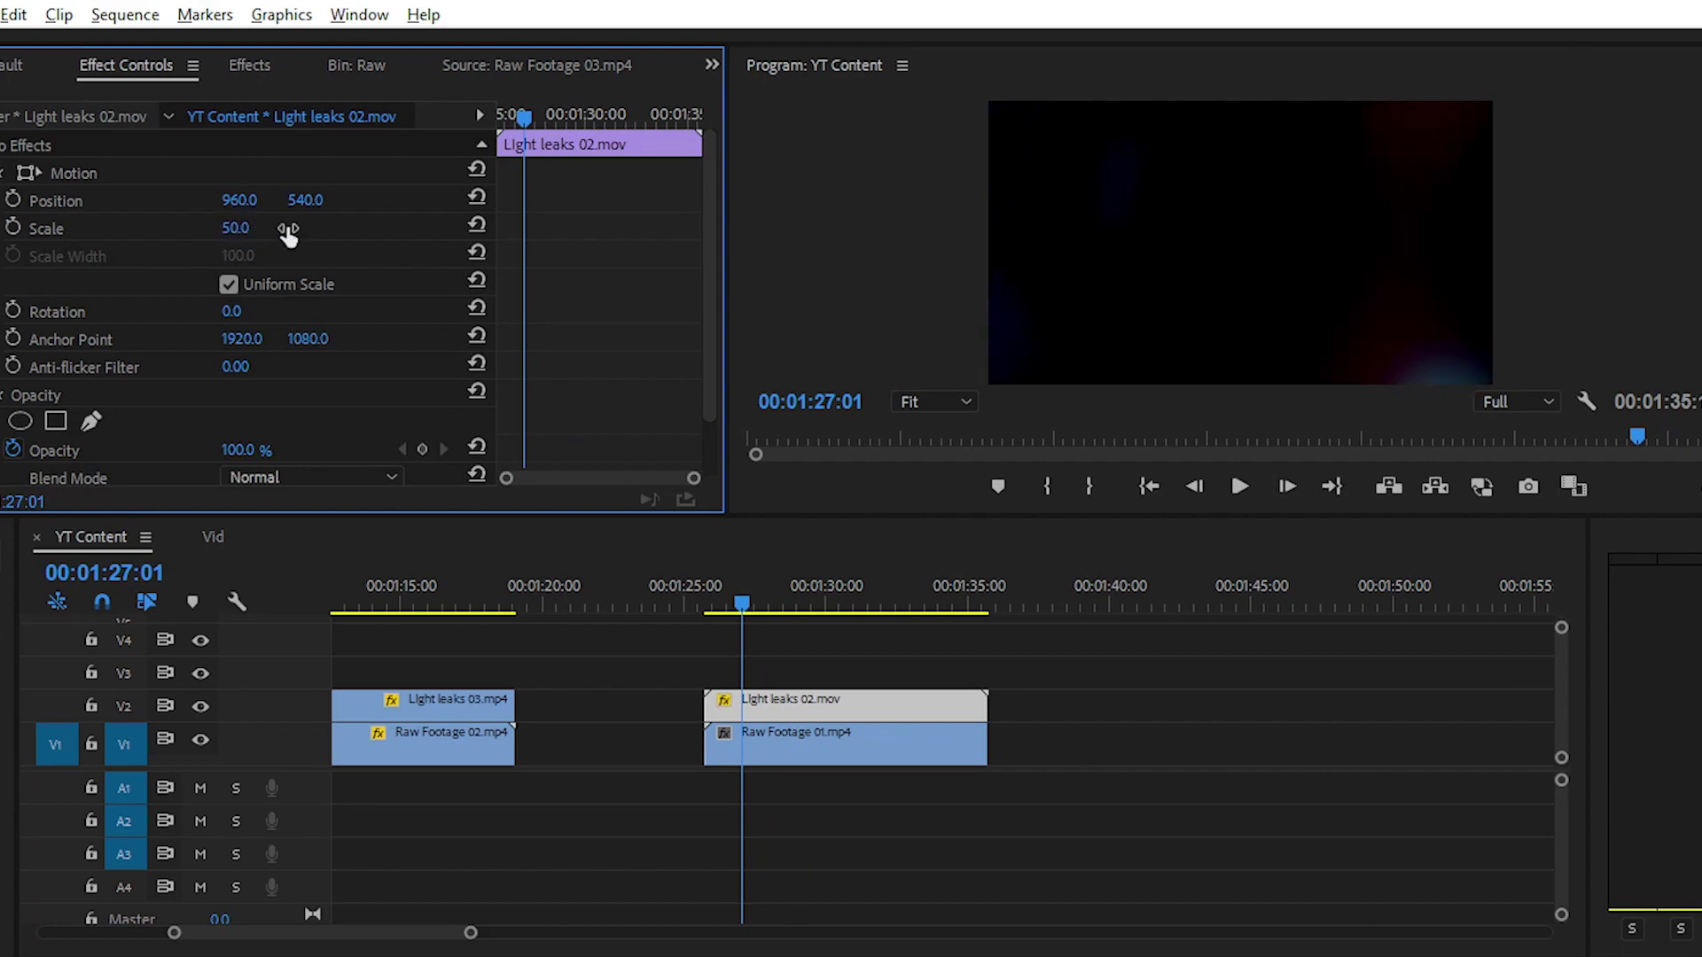
{"action": "left_click_drag", "start_coordinate": [784, 607], "coordinate": [887, 608]}
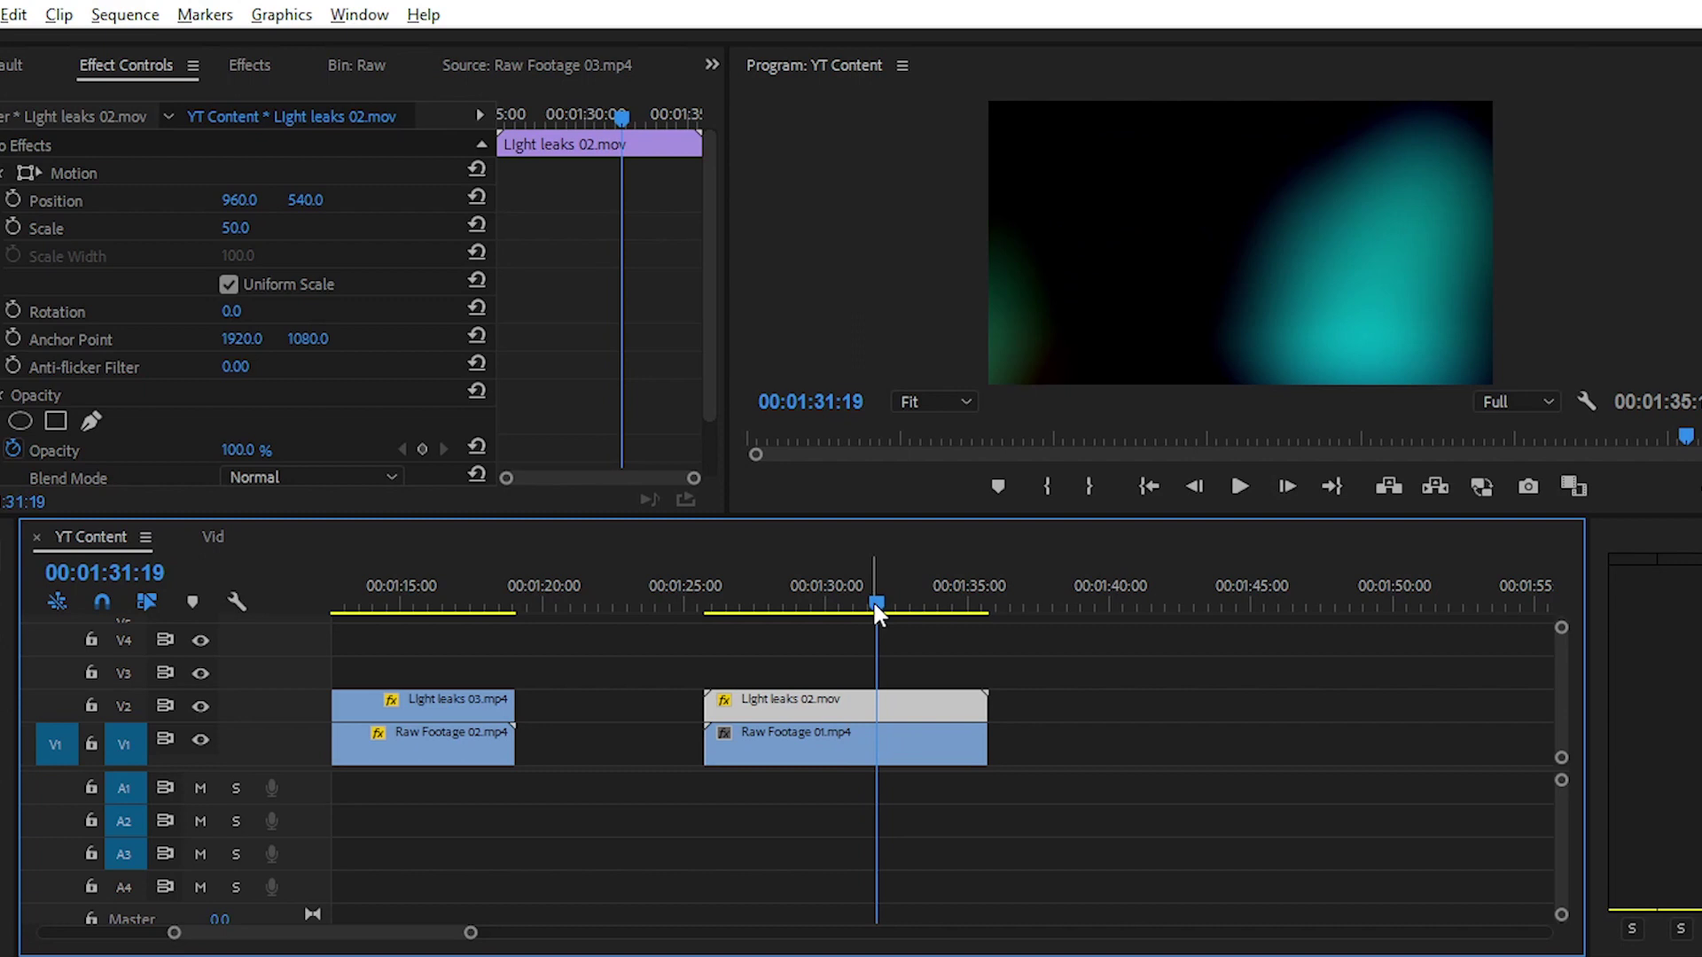
{"action": "left_click_drag", "start_coordinate": [887, 607], "coordinate": [875, 601]}
{"action": "scroll", "coordinate": [600, 238], "scroll_direction": "down", "scroll_amount": 2}
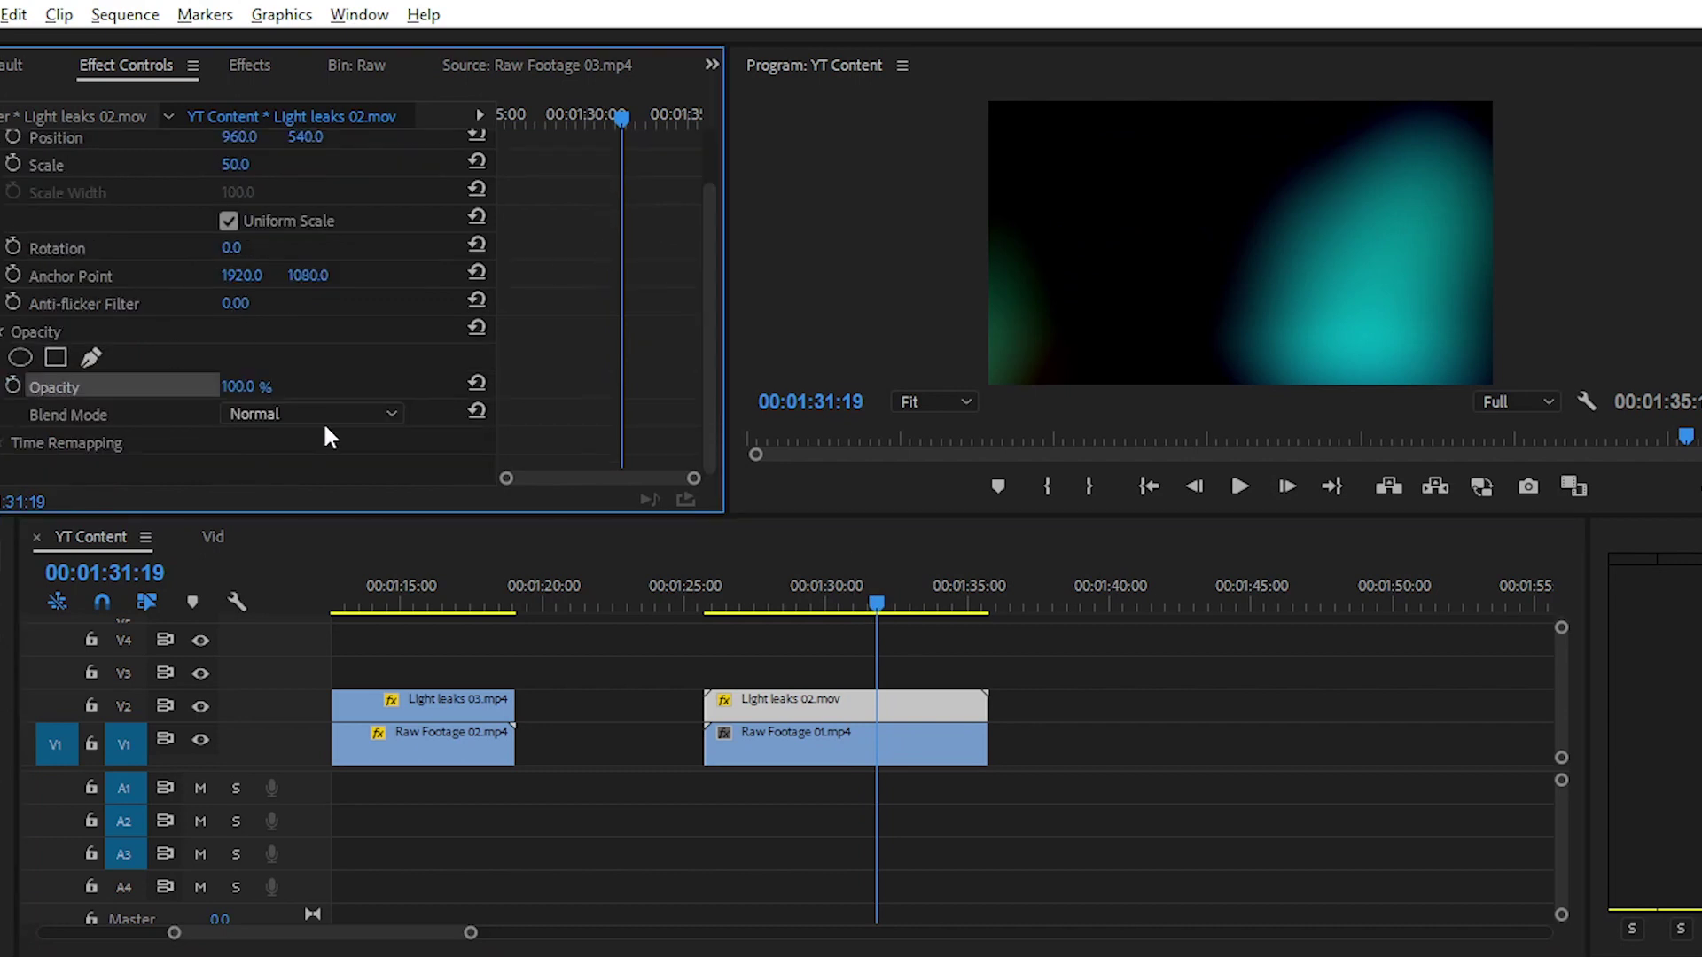
Blend Light leaks 02 in Screen mode and play back the overlay section.
{"action": "left_click", "coordinate": [323, 418]}
{"action": "left_click", "coordinate": [334, 680]}
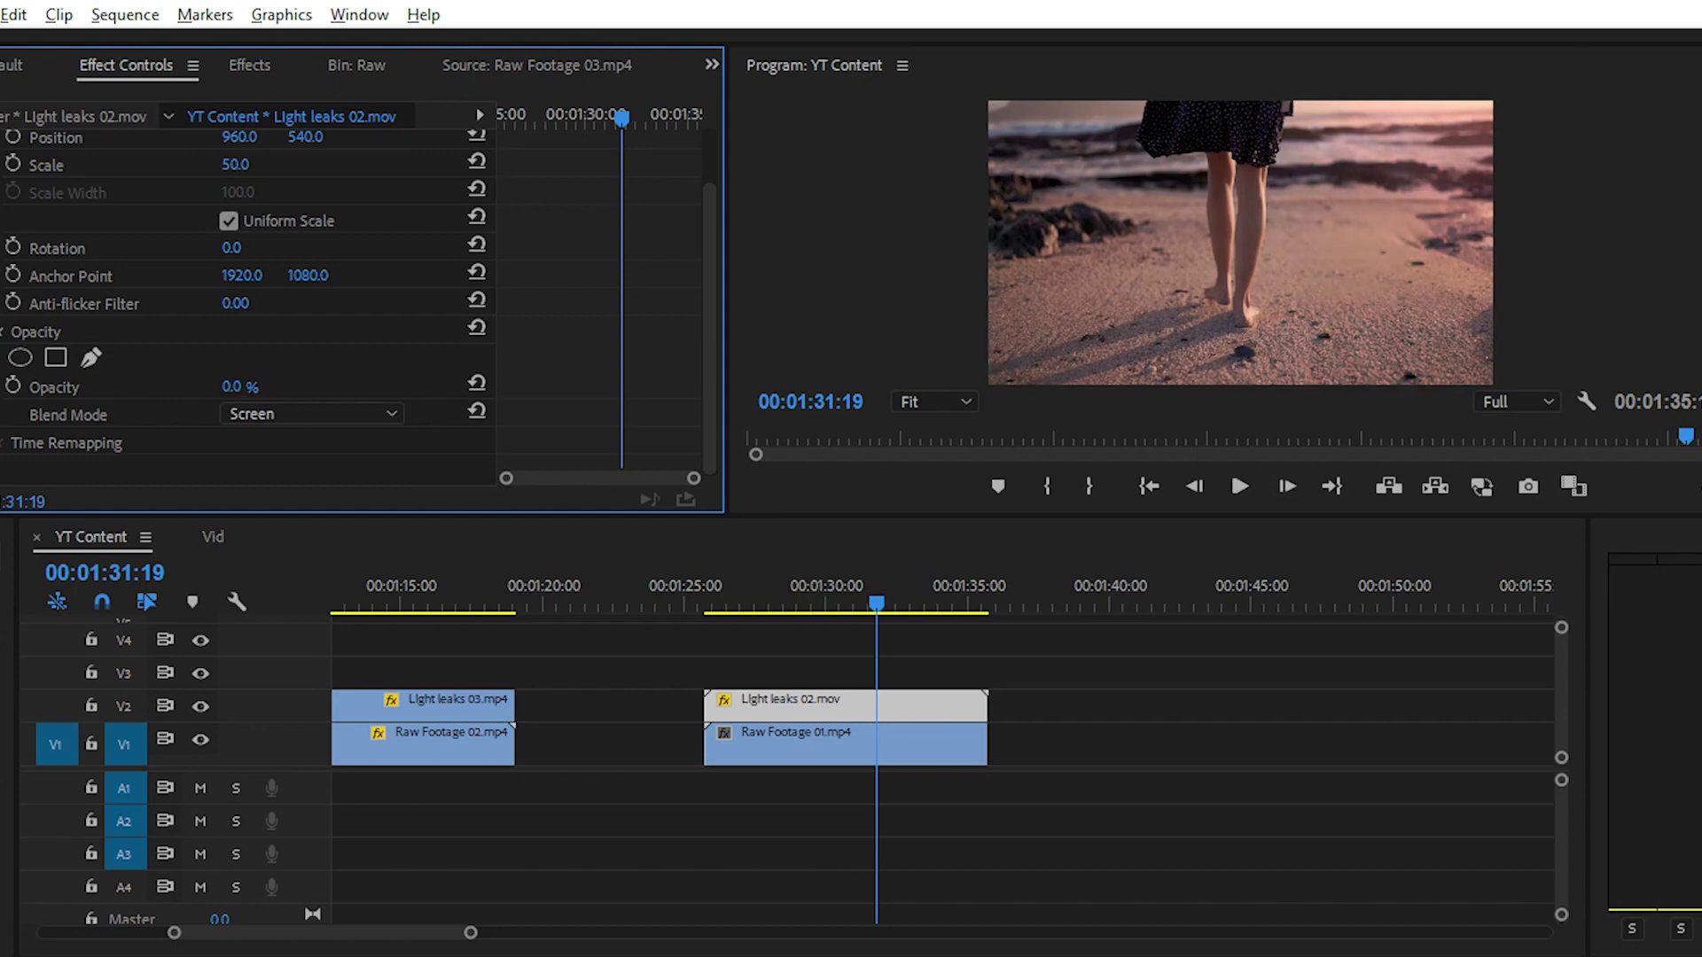
{"action": "left_click", "coordinate": [722, 591]}
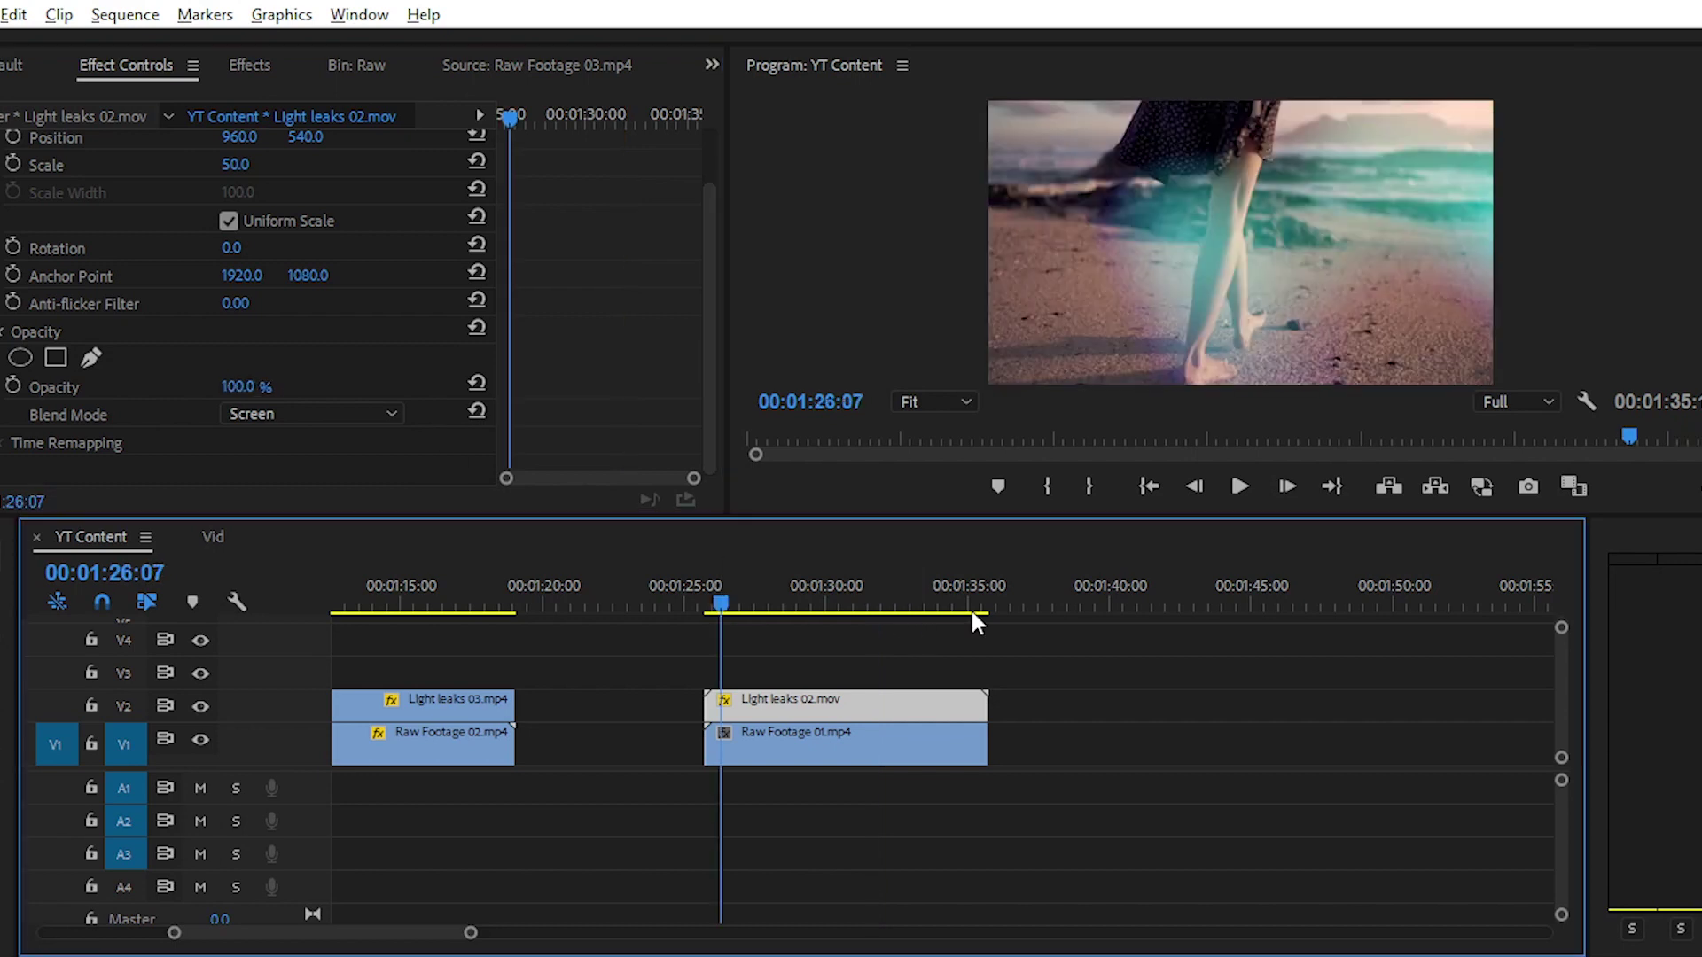
{"action": "left_click", "coordinate": [1248, 483]}
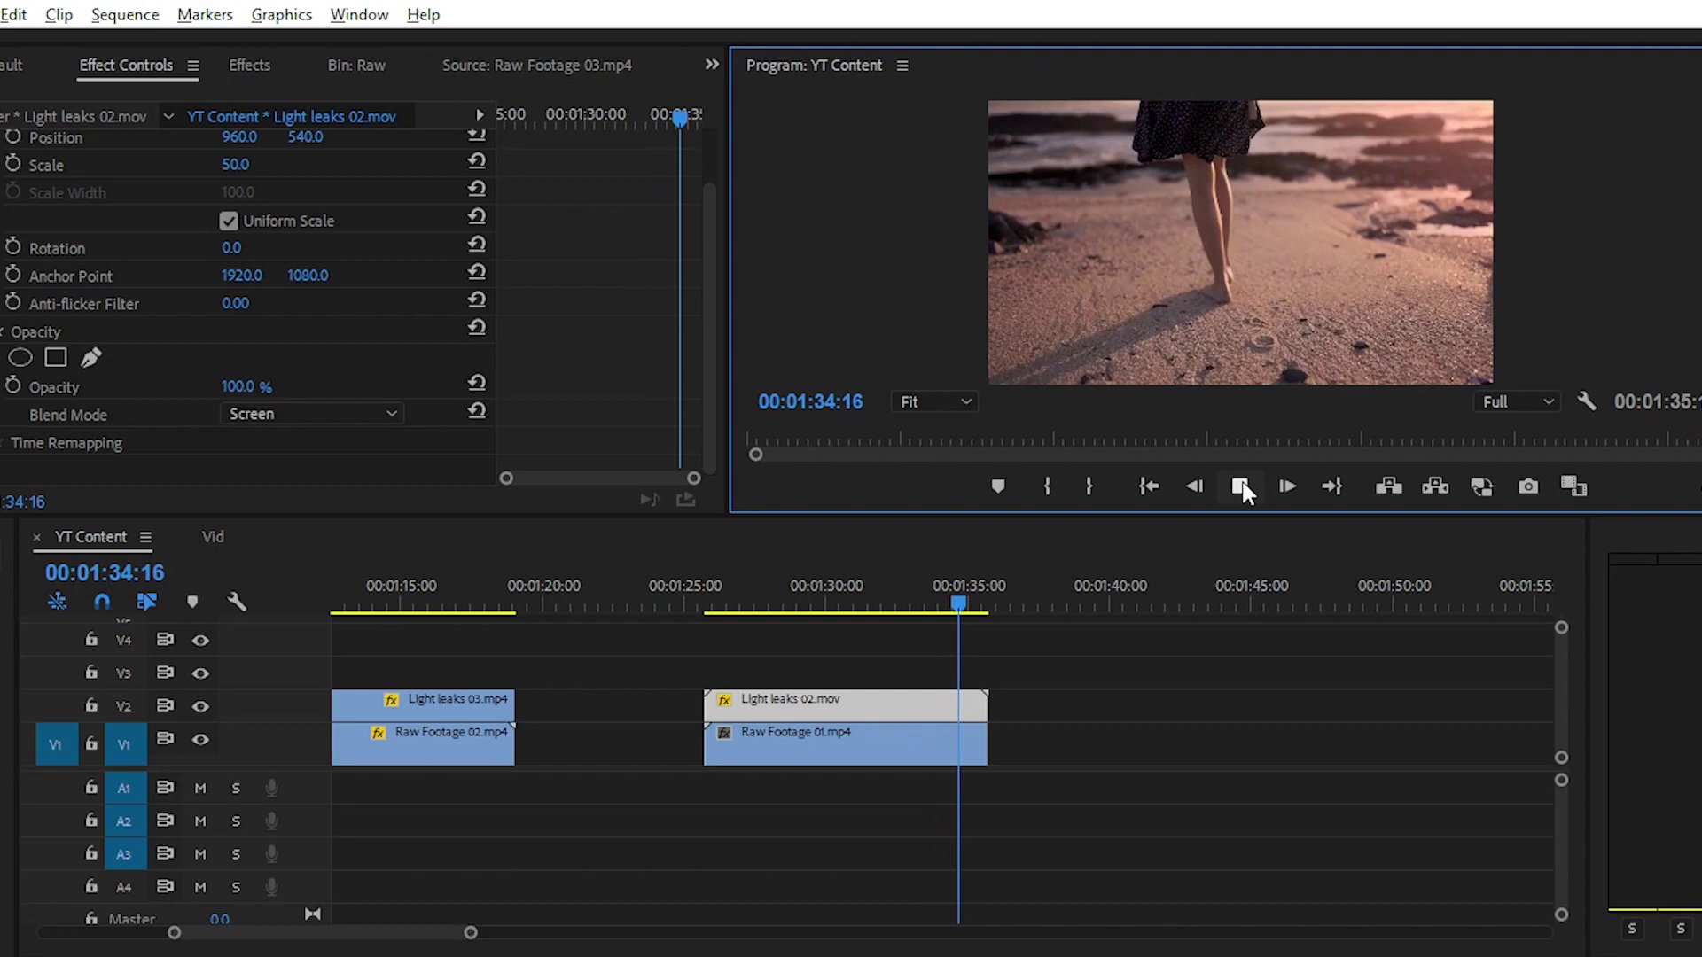
{"action": "key", "text": "space"}
Review the previous overlay, then place Raw Footage 03 after the existing clips.
{"action": "left_click_drag", "start_coordinate": [964, 604], "coordinate": [917, 594]}
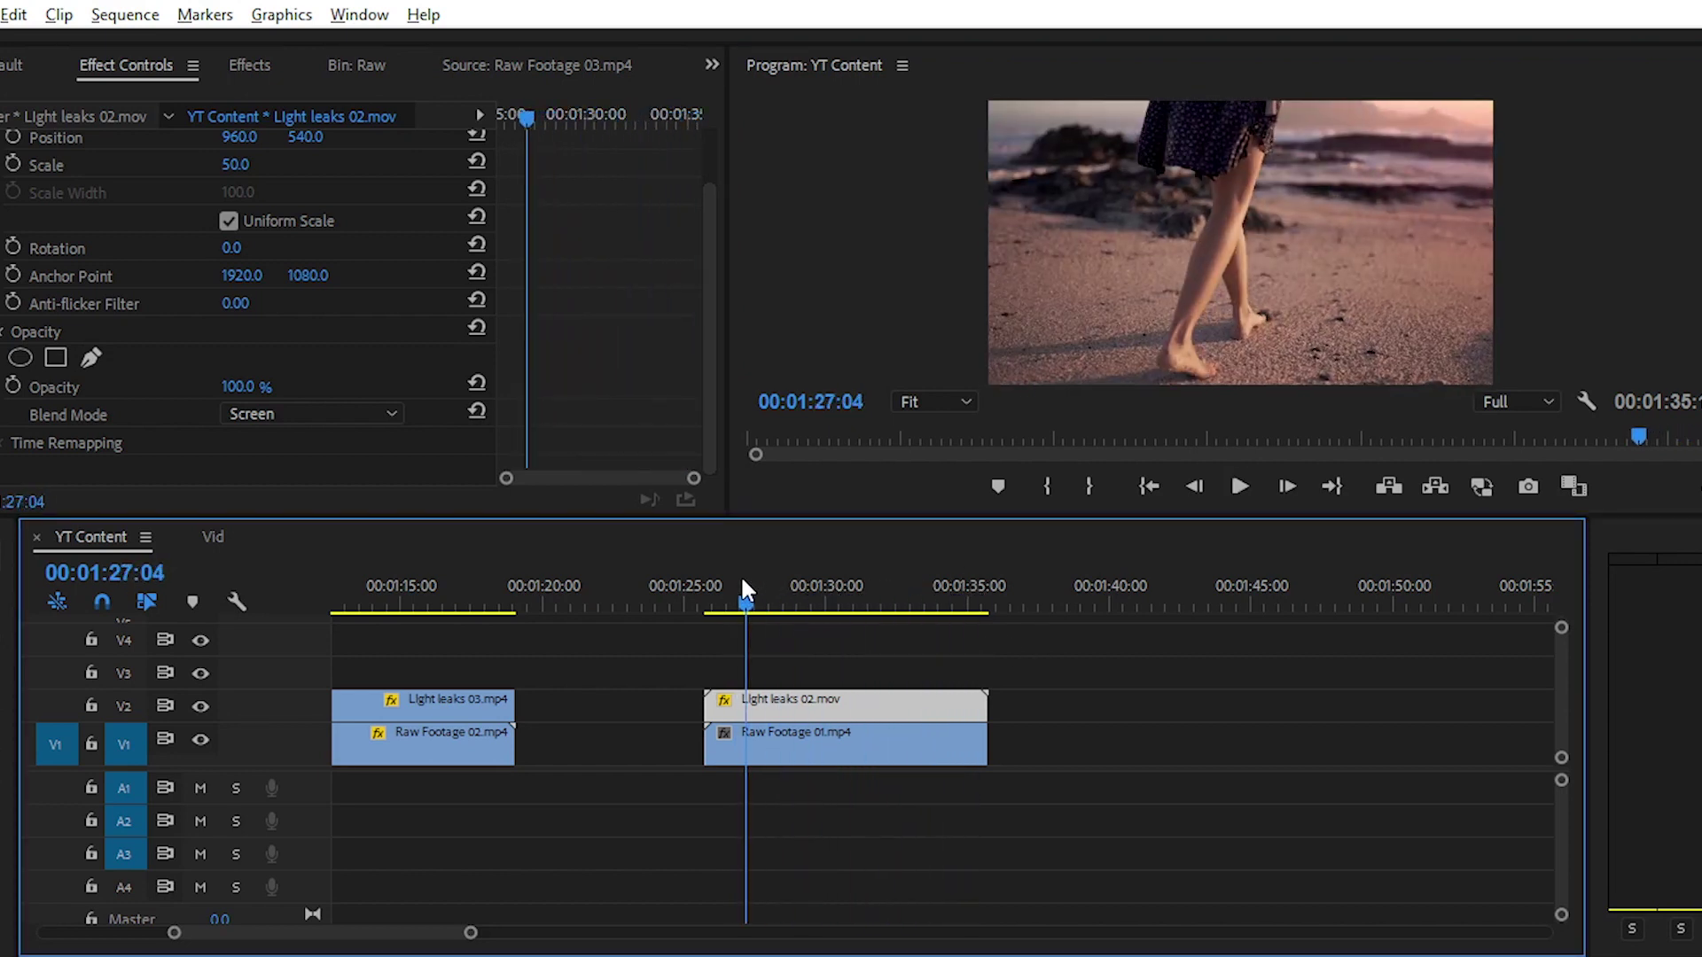
{"action": "mouse_move", "coordinate": [915, 584]}
{"action": "left_mouse_down"}
{"action": "mouse_move", "coordinate": [853, 583]}
{"action": "mouse_move", "coordinate": [882, 589]}
{"action": "left_mouse_up"}
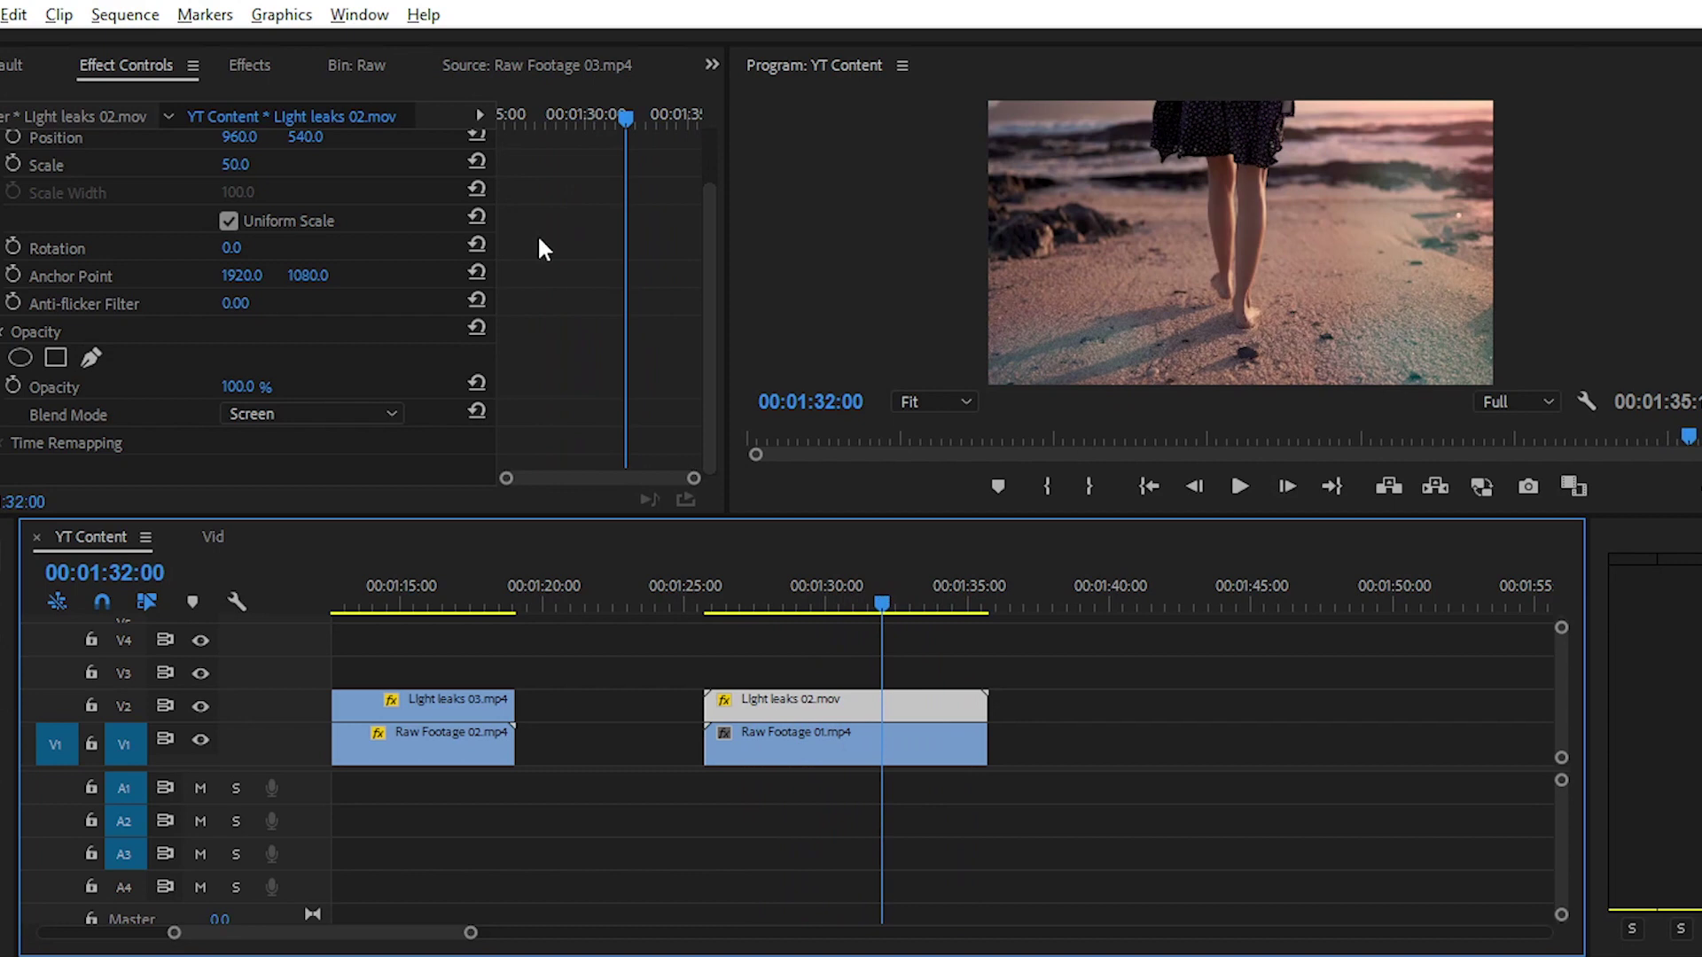
{"action": "left_click", "coordinate": [336, 65]}
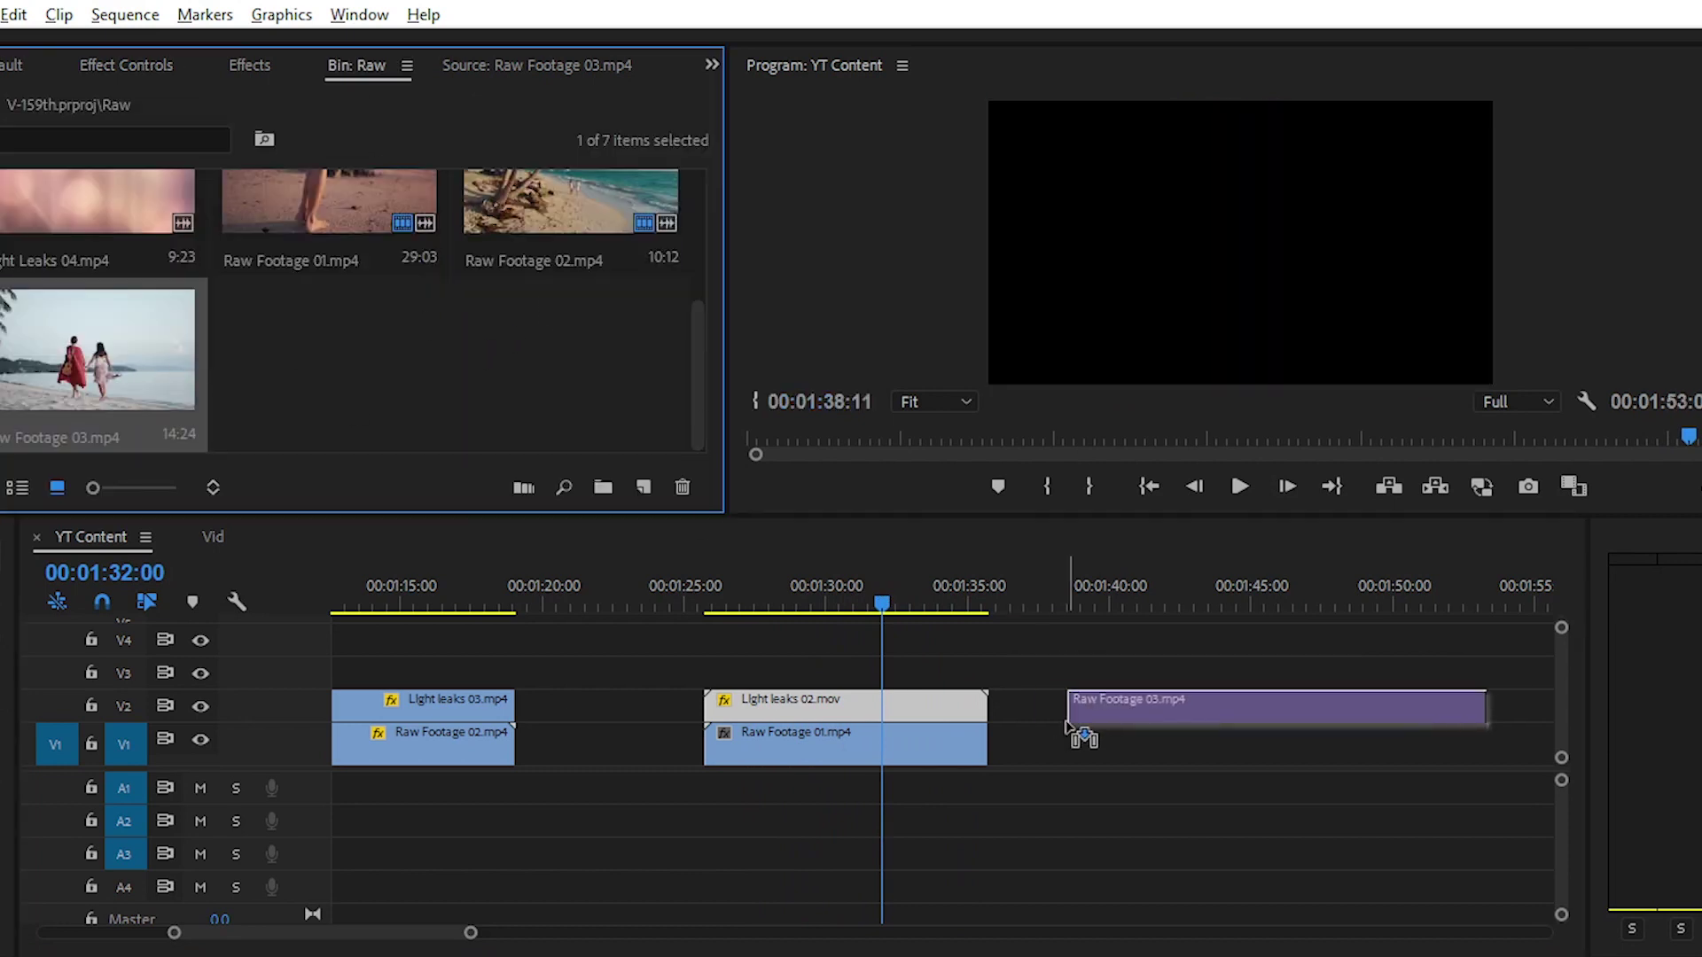
{"action": "left_click_drag", "start_coordinate": [97, 348], "coordinate": [1110, 745]}
{"action": "key", "text": "backslash"}
{"action": "key", "text": "equal"}
{"action": "left_click", "coordinate": [811, 591]}
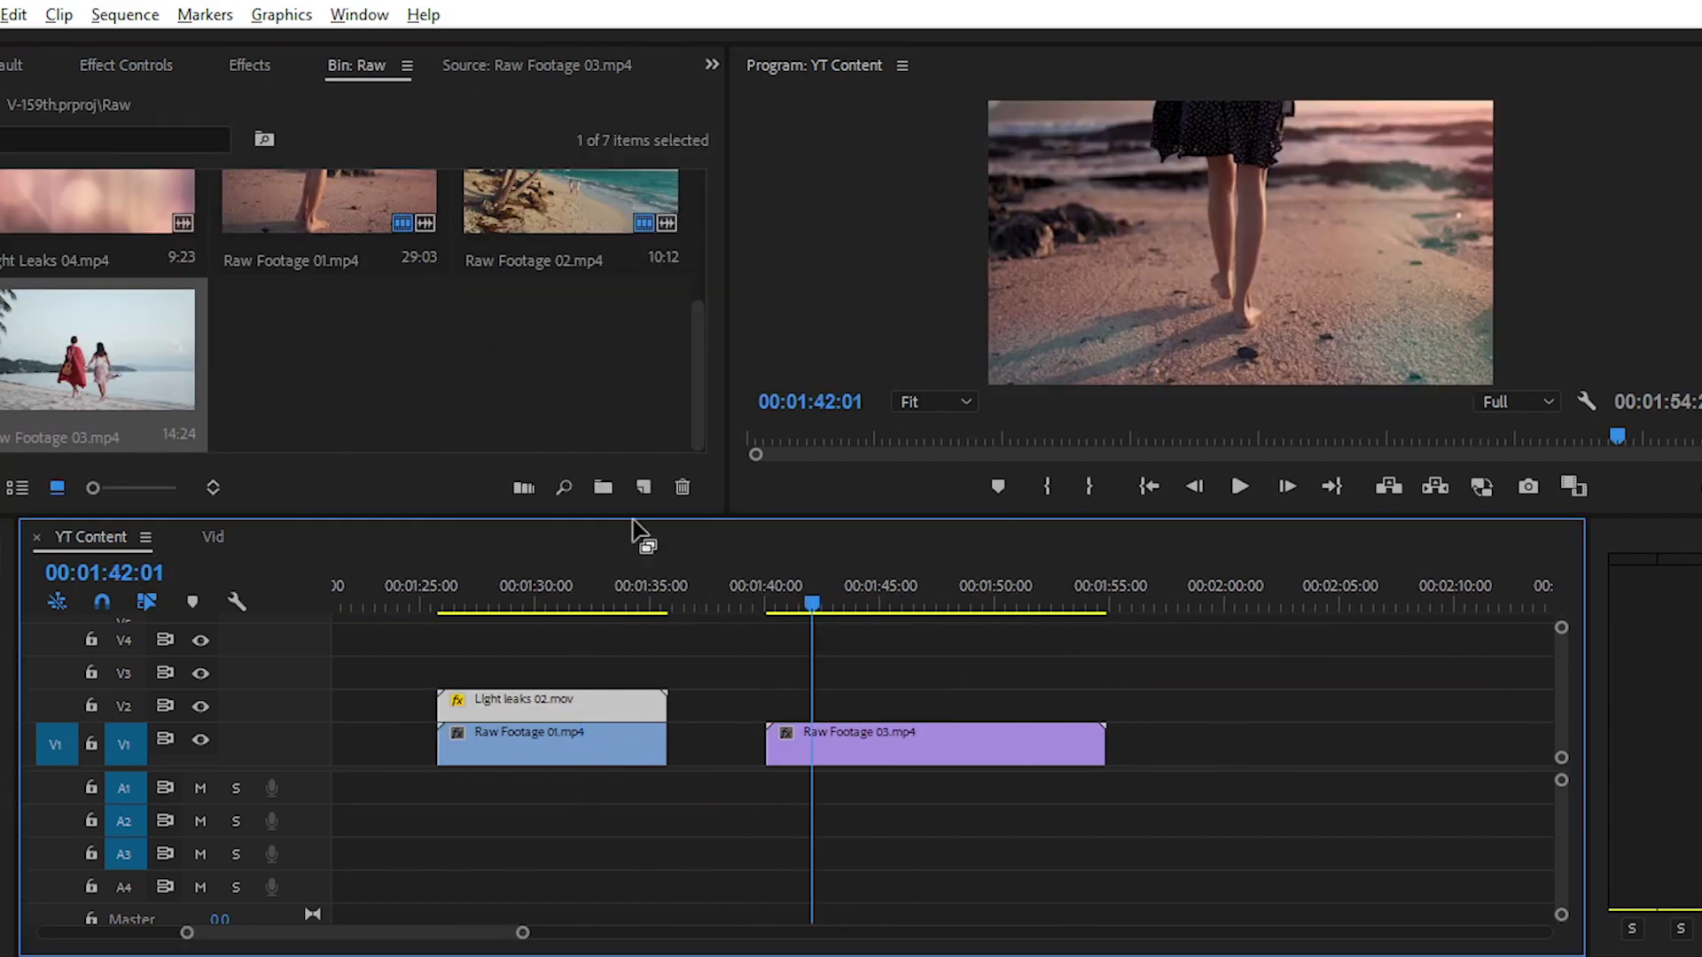
{"action": "scroll", "coordinate": [266, 267], "scroll_direction": "up", "scroll_amount": 3}
Place Light leaks 1 on V2 above Raw Footage 03, trimmed to end with it.
{"action": "mouse_move", "coordinate": [97, 252]}
{"action": "left_mouse_down"}
{"action": "mouse_move", "coordinate": [811, 645]}
{"action": "mouse_move", "coordinate": [804, 702]}
{"action": "left_mouse_up"}
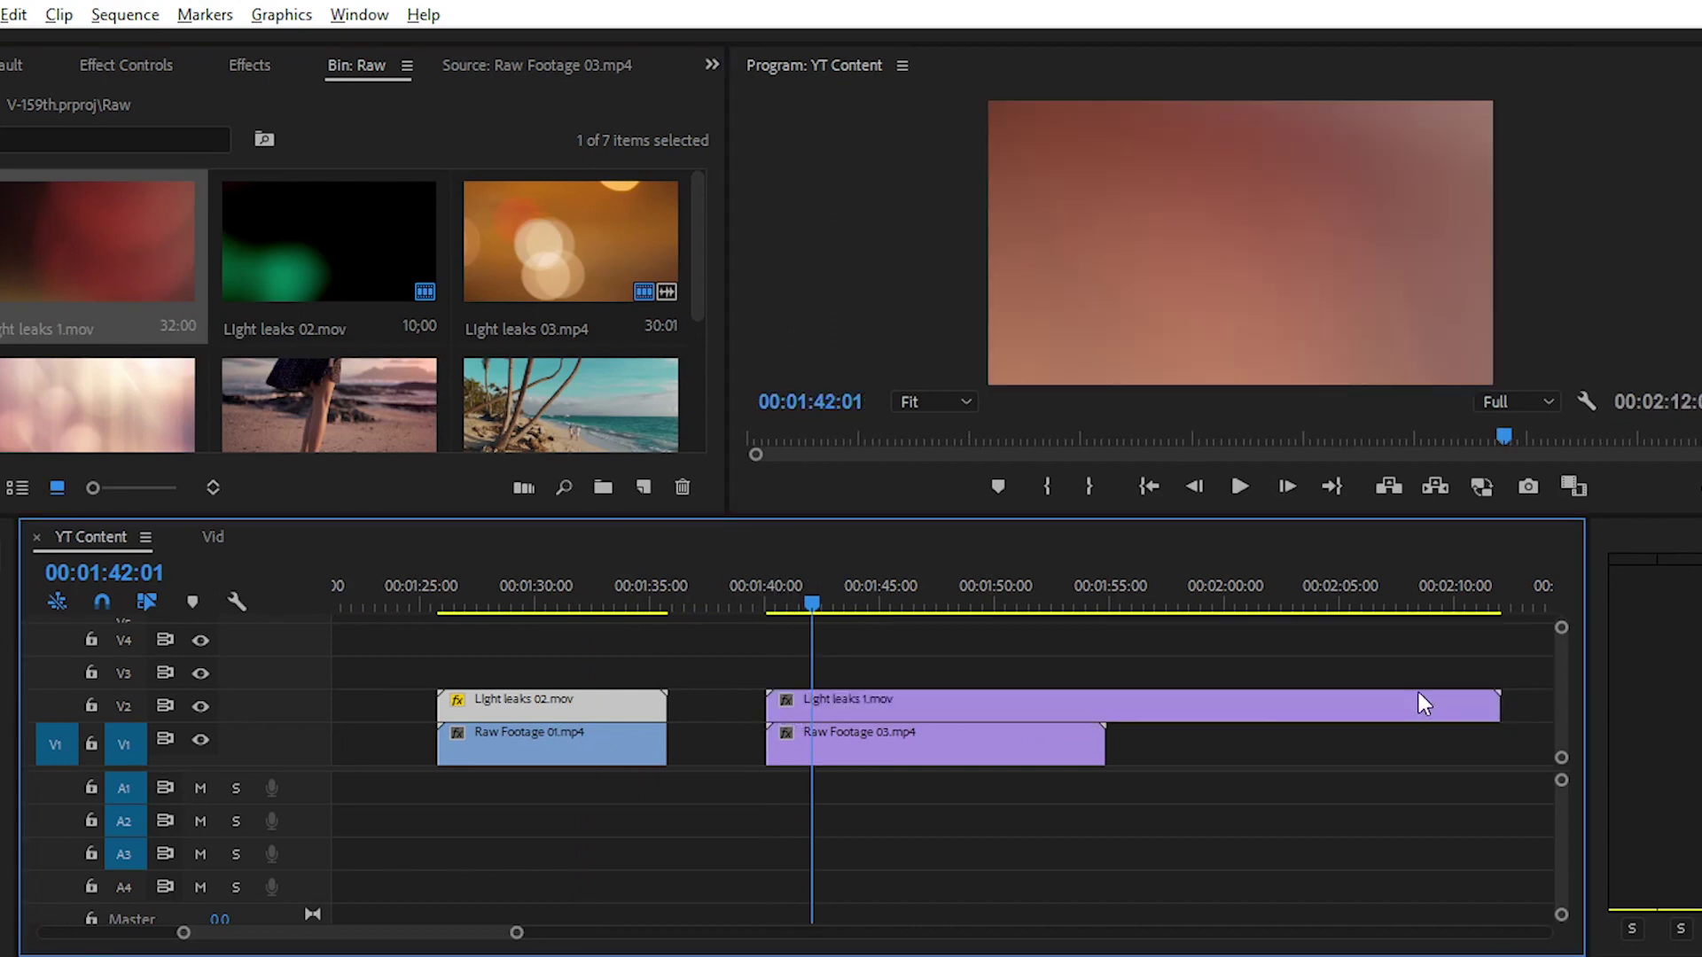
{"action": "left_click_drag", "start_coordinate": [1487, 700], "coordinate": [1103, 699]}
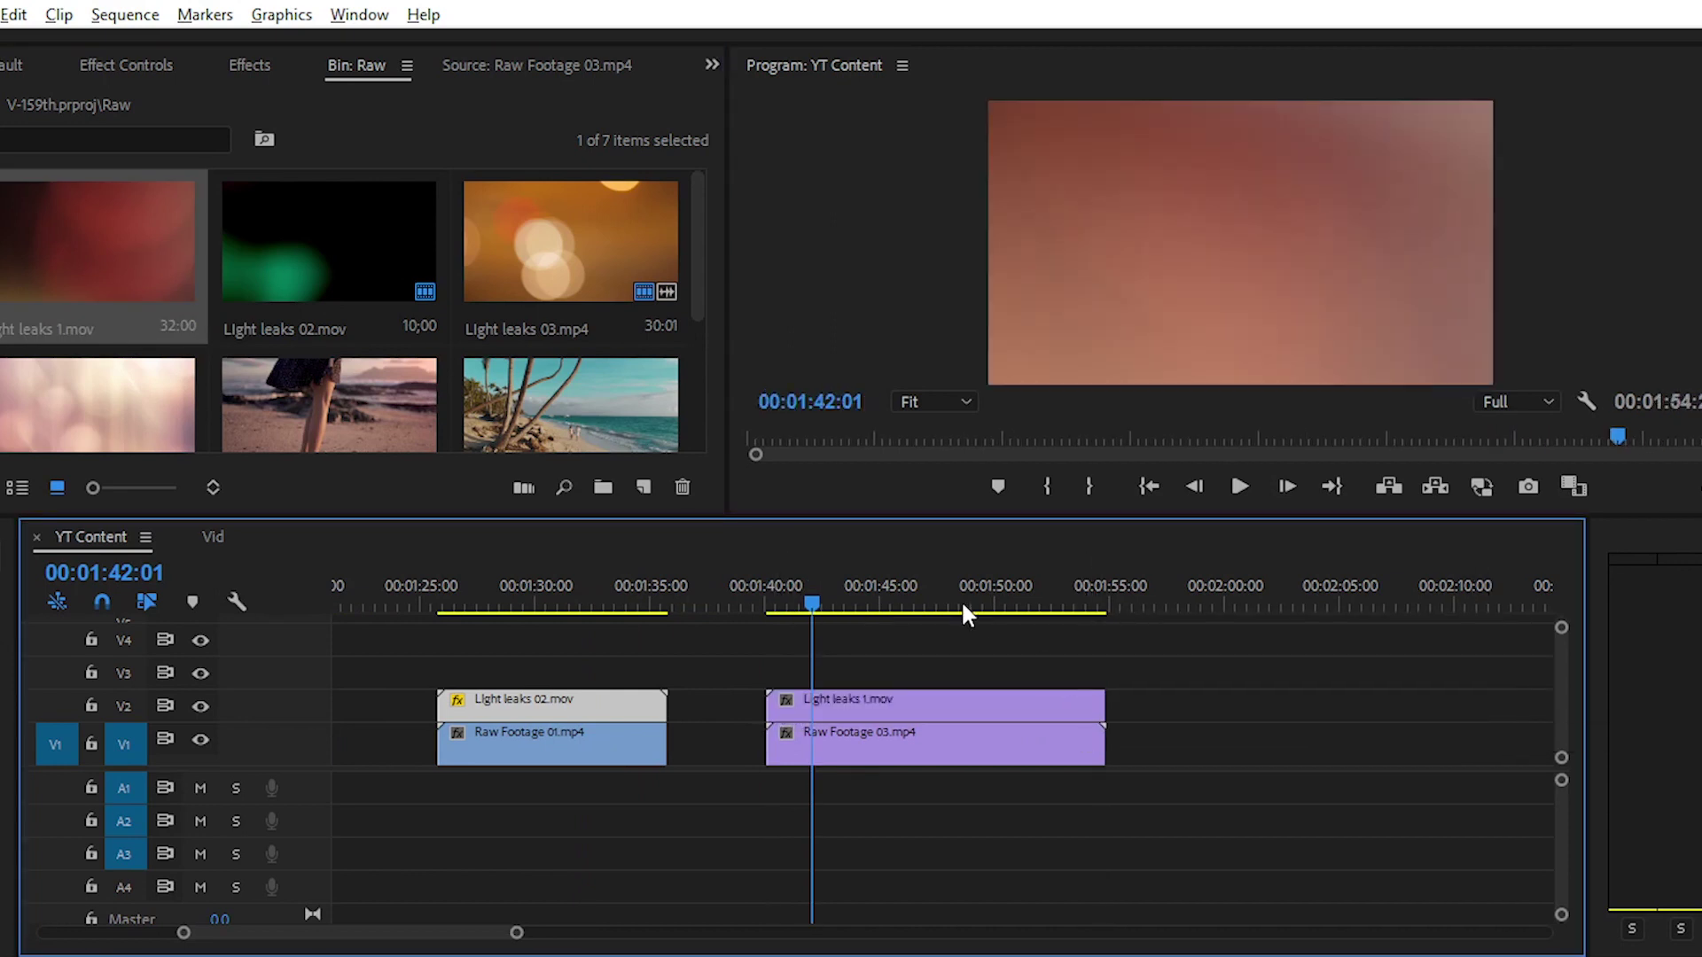
{"action": "left_click", "coordinate": [895, 599]}
{"action": "left_click_drag", "start_coordinate": [913, 606], "coordinate": [954, 605]}
{"action": "left_click", "coordinate": [931, 702]}
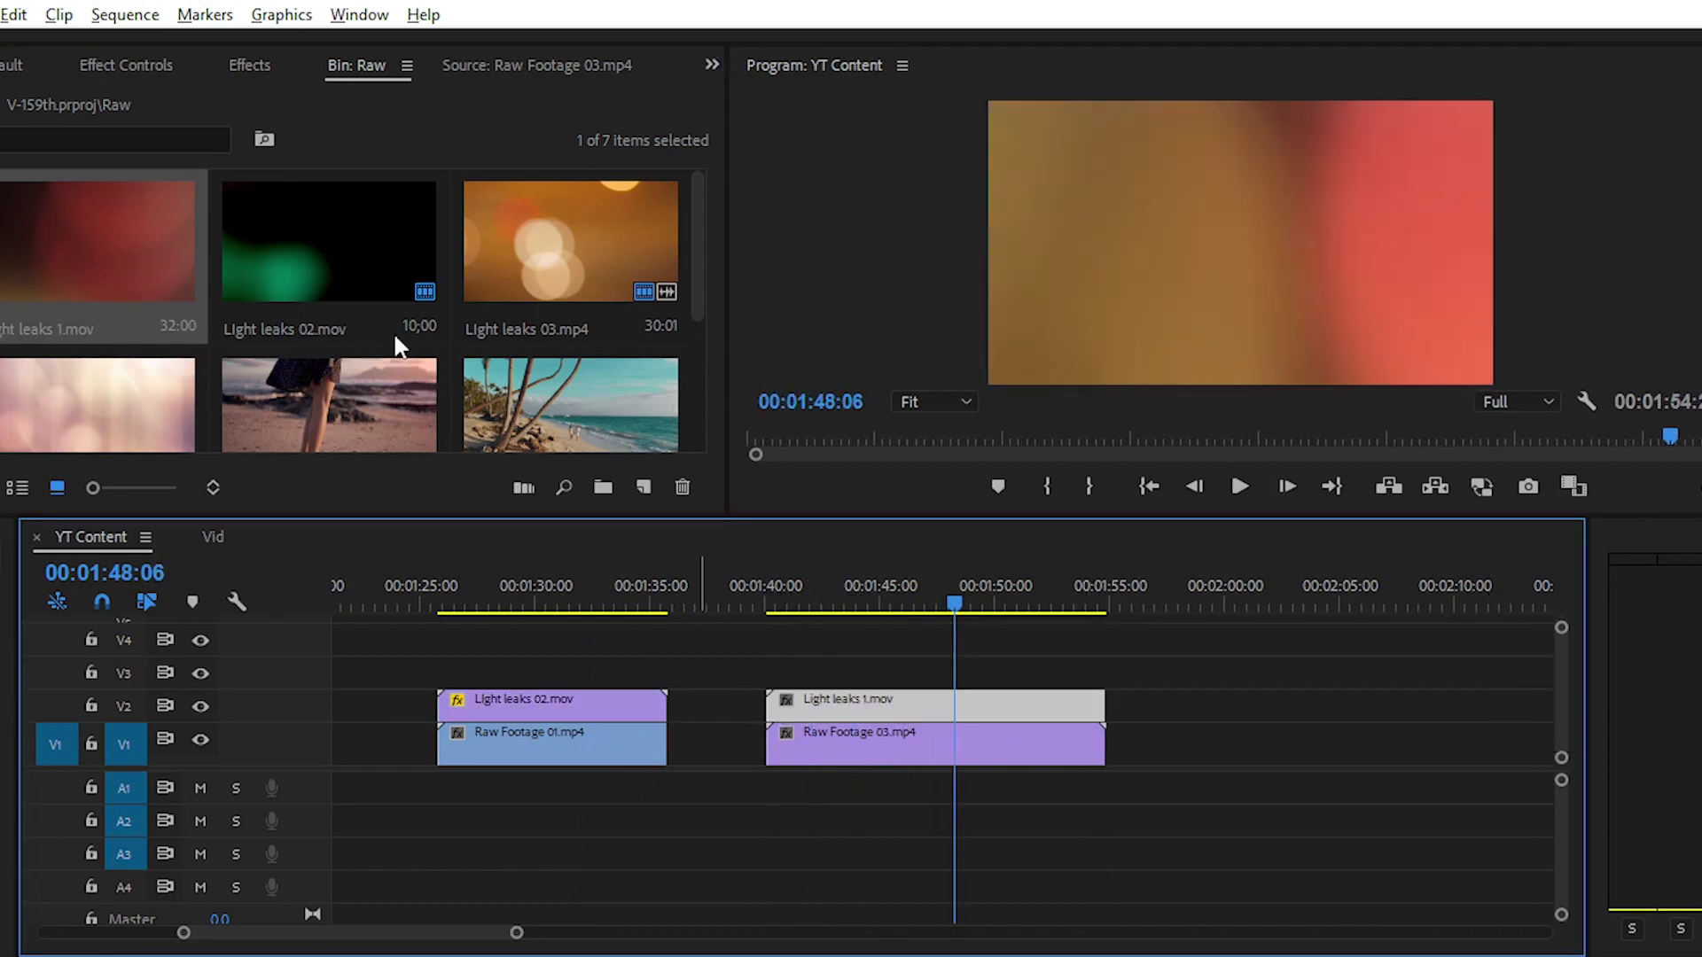
Set Light leaks 1's scale to 50.
{"action": "left_click", "coordinate": [132, 66]}
{"action": "left_click_drag", "start_coordinate": [236, 227], "coordinate": [199, 228]}
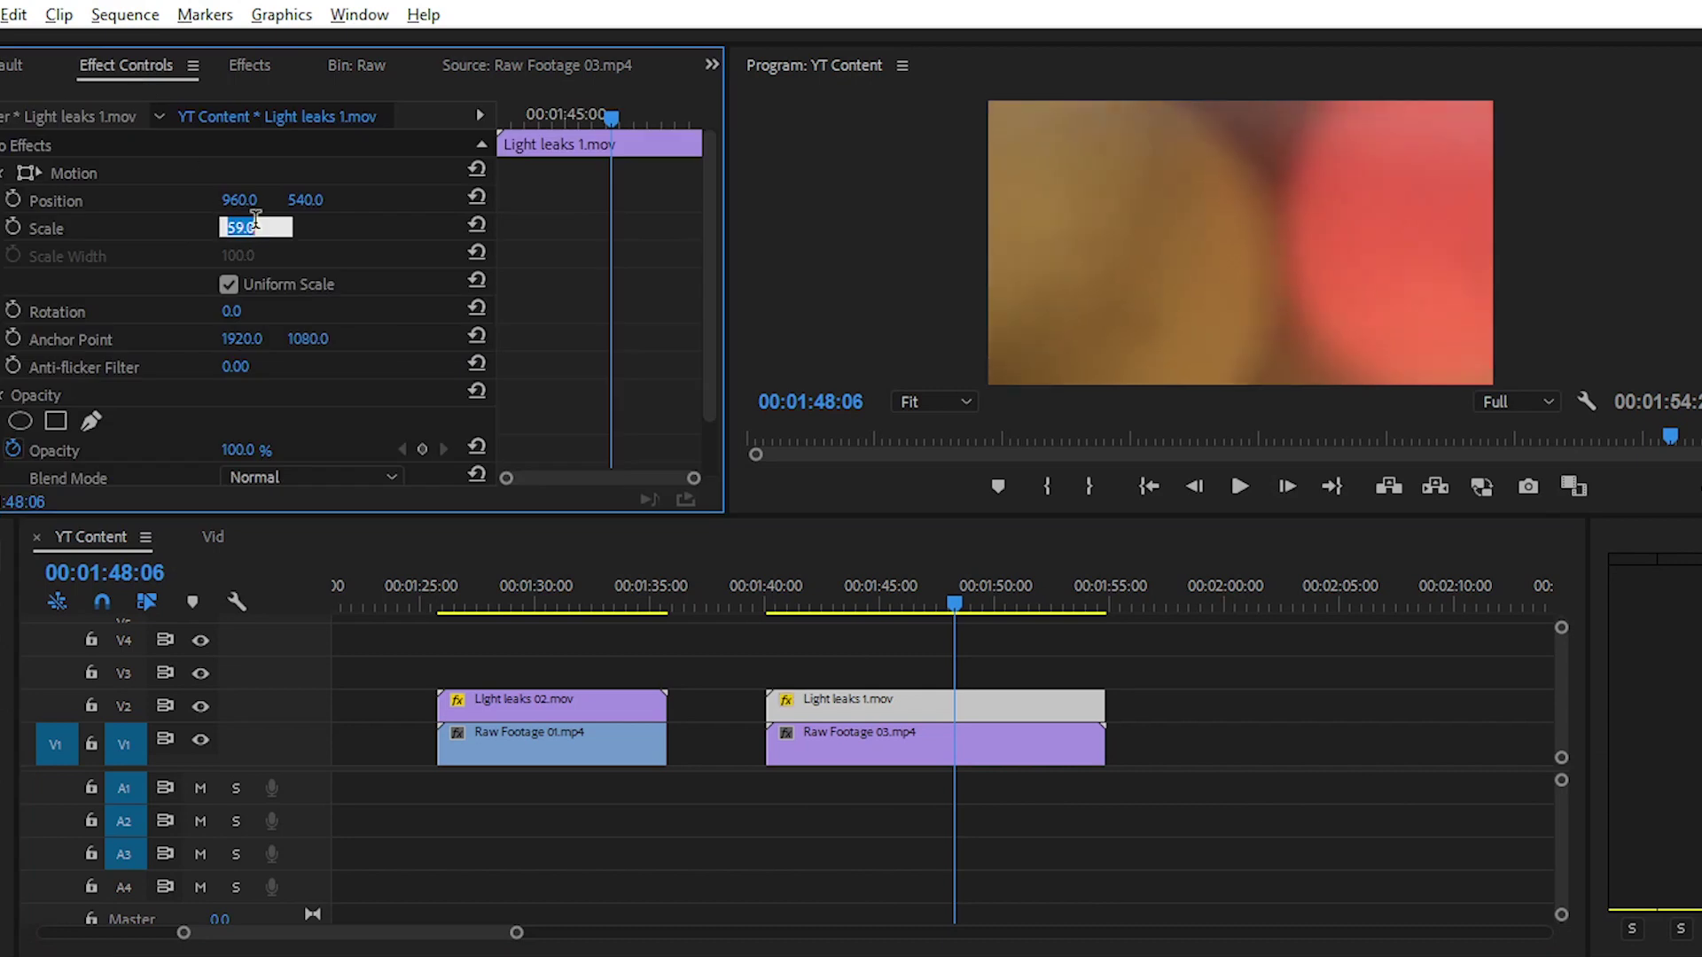
{"action": "type", "text": "0"}
{"action": "key", "text": "Return"}
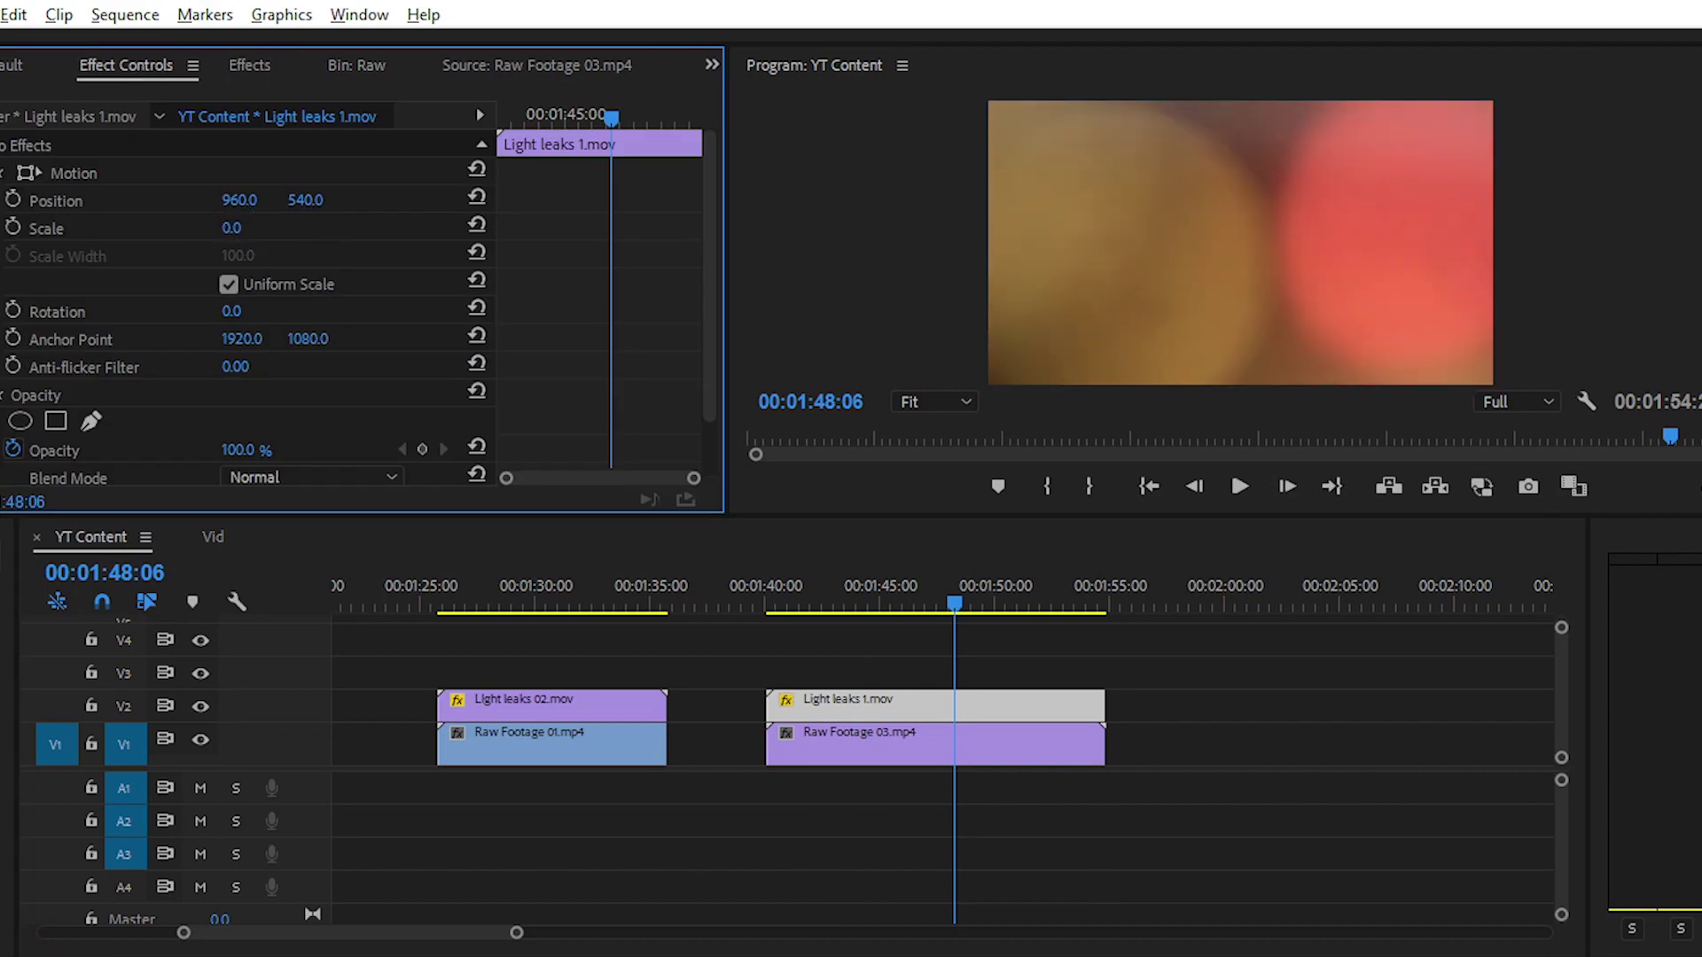
{"action": "left_click_drag", "start_coordinate": [233, 227], "coordinate": [257, 230]}
{"action": "type", "text": "50"}
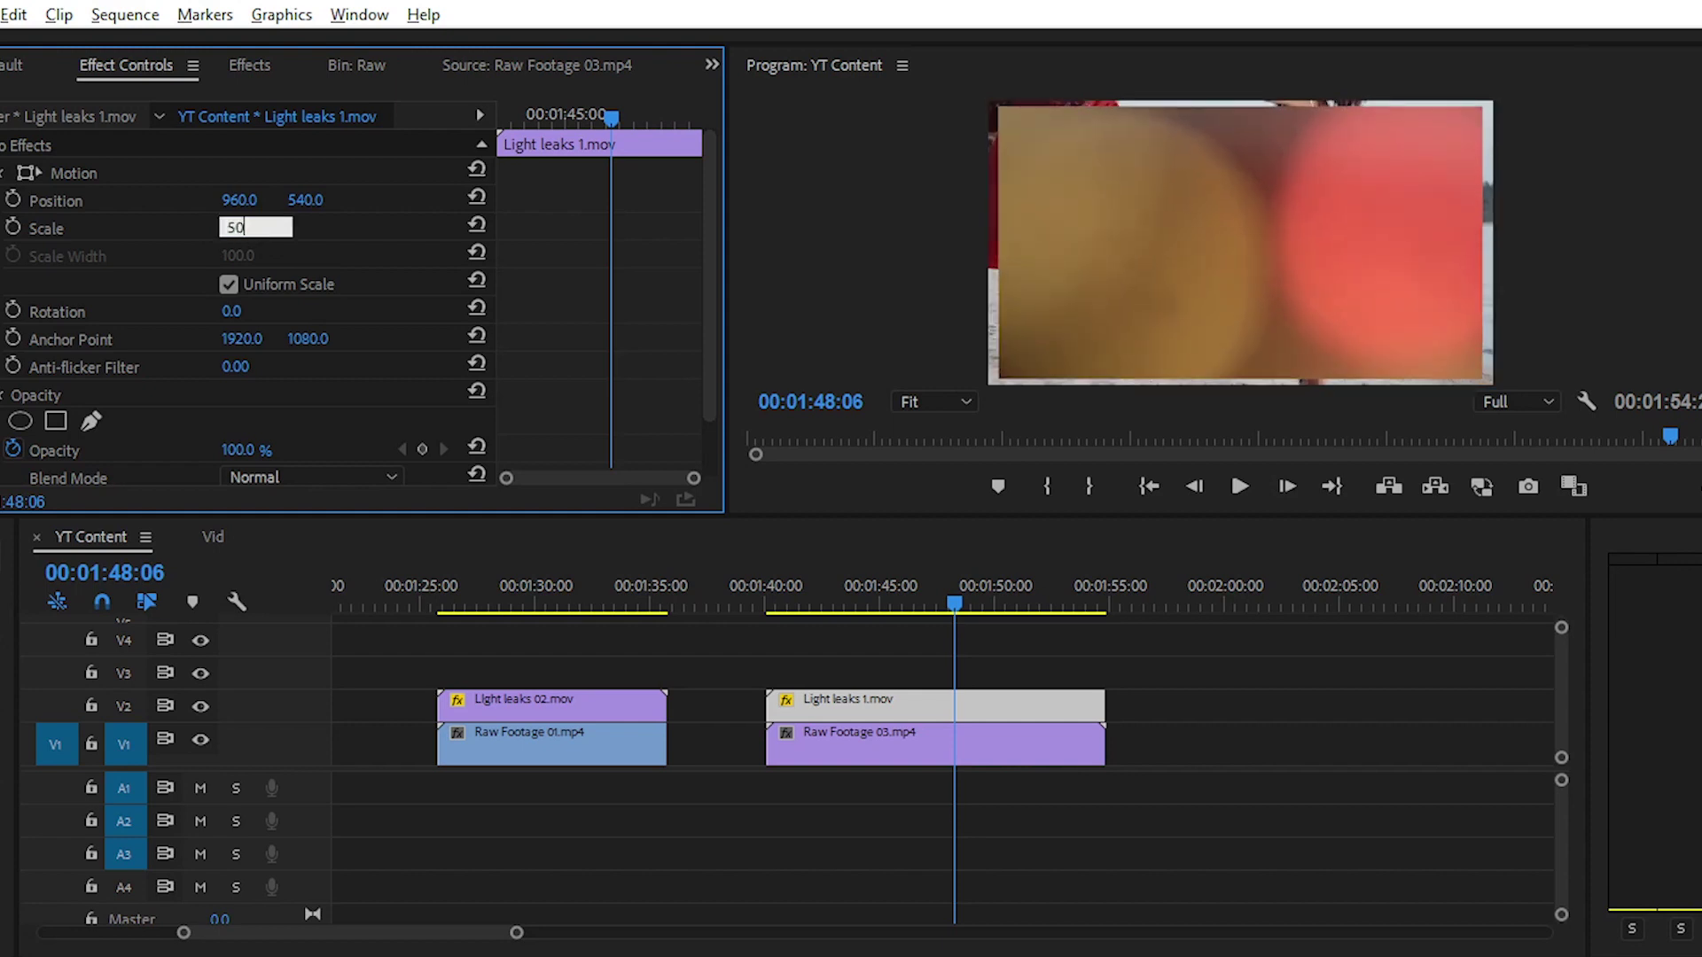
{"action": "key", "text": "Return"}
{"action": "scroll", "coordinate": [351, 242], "scroll_direction": "down", "scroll_amount": 1}
Blend Light leaks 1 in Screen mode at 70% opacity.
{"action": "left_click", "coordinate": [308, 417]}
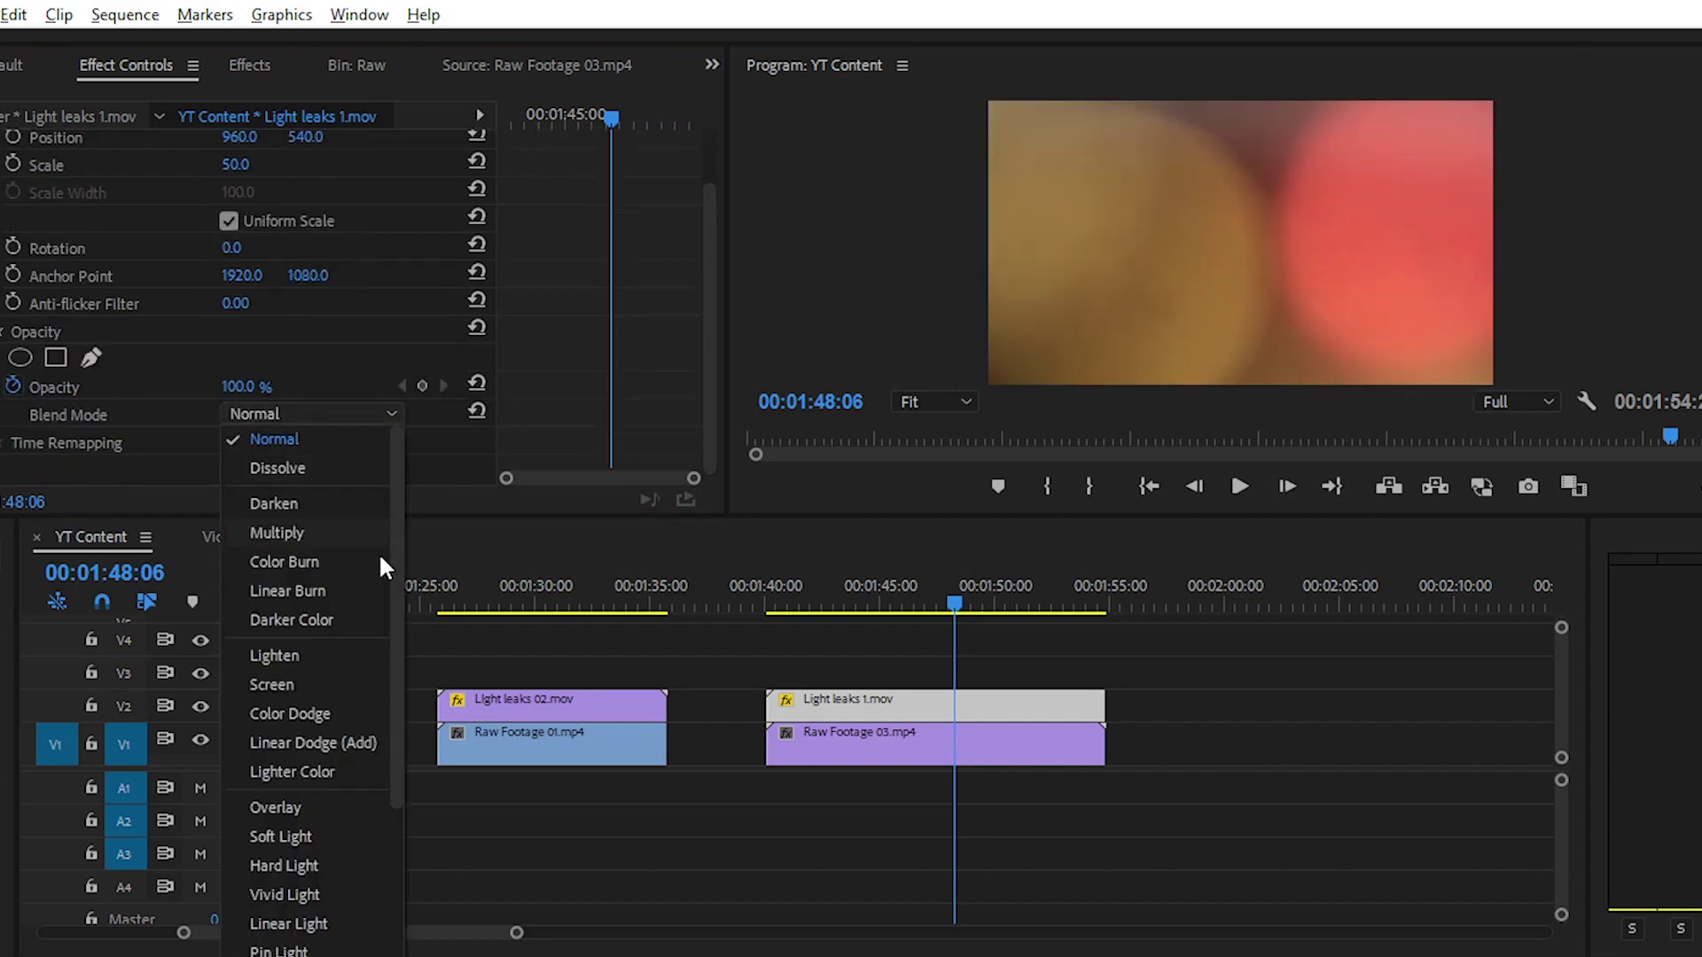
{"action": "left_click", "coordinate": [298, 686]}
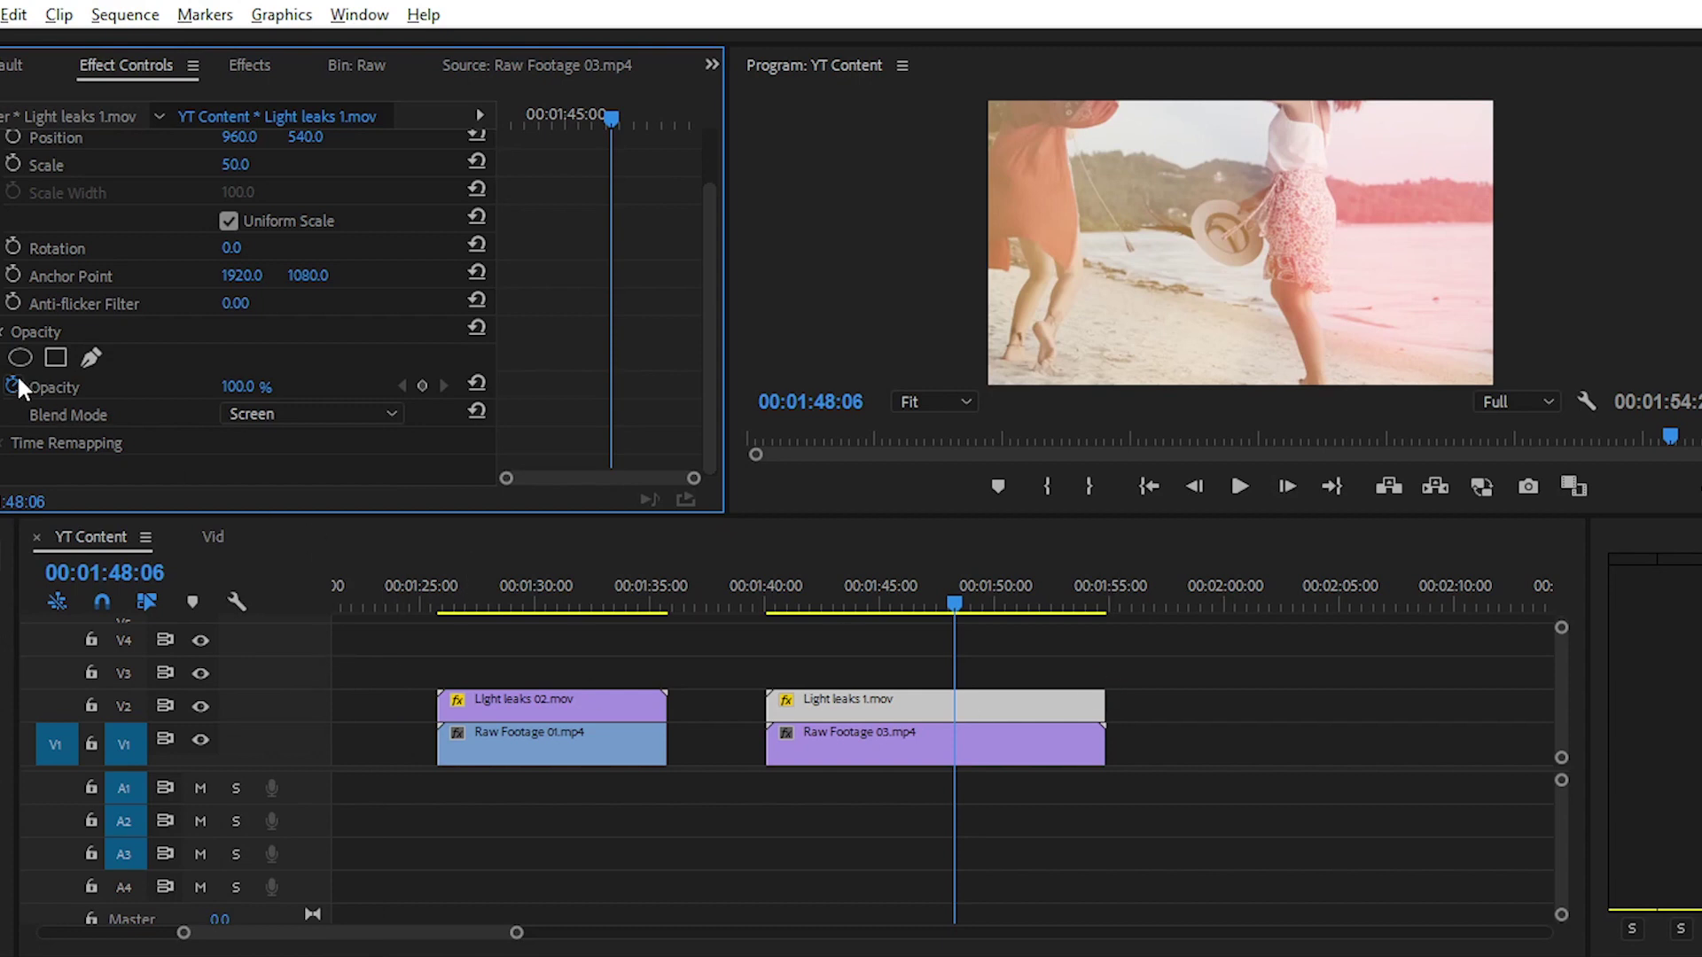
{"action": "mouse_move", "coordinate": [245, 387]}
{"action": "left_mouse_down"}
{"action": "mouse_move", "coordinate": [166, 387]}
{"action": "mouse_move", "coordinate": [220, 387]}
{"action": "left_mouse_up"}
{"action": "type", "text": "7"}
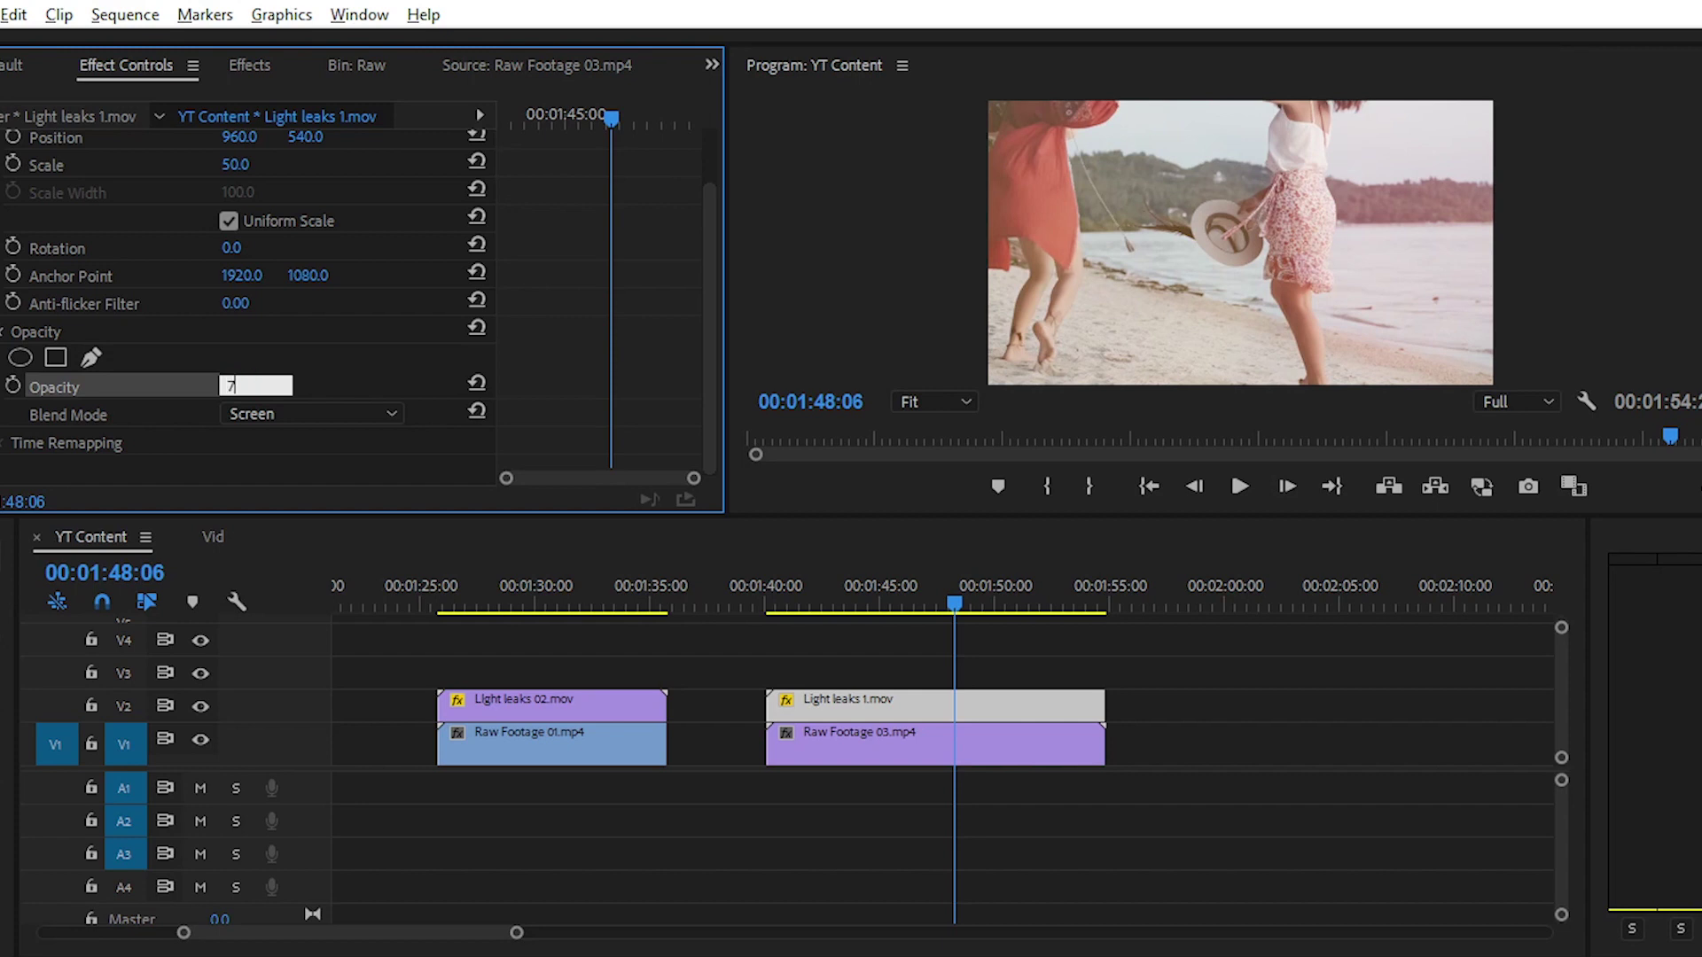
{"action": "type", "text": "0"}
{"action": "key", "text": "Return"}
Set Raw Footage 03's scale to 50 and play the sequence to preview.
{"action": "left_click", "coordinate": [816, 585]}
{"action": "type", "text": "50"}
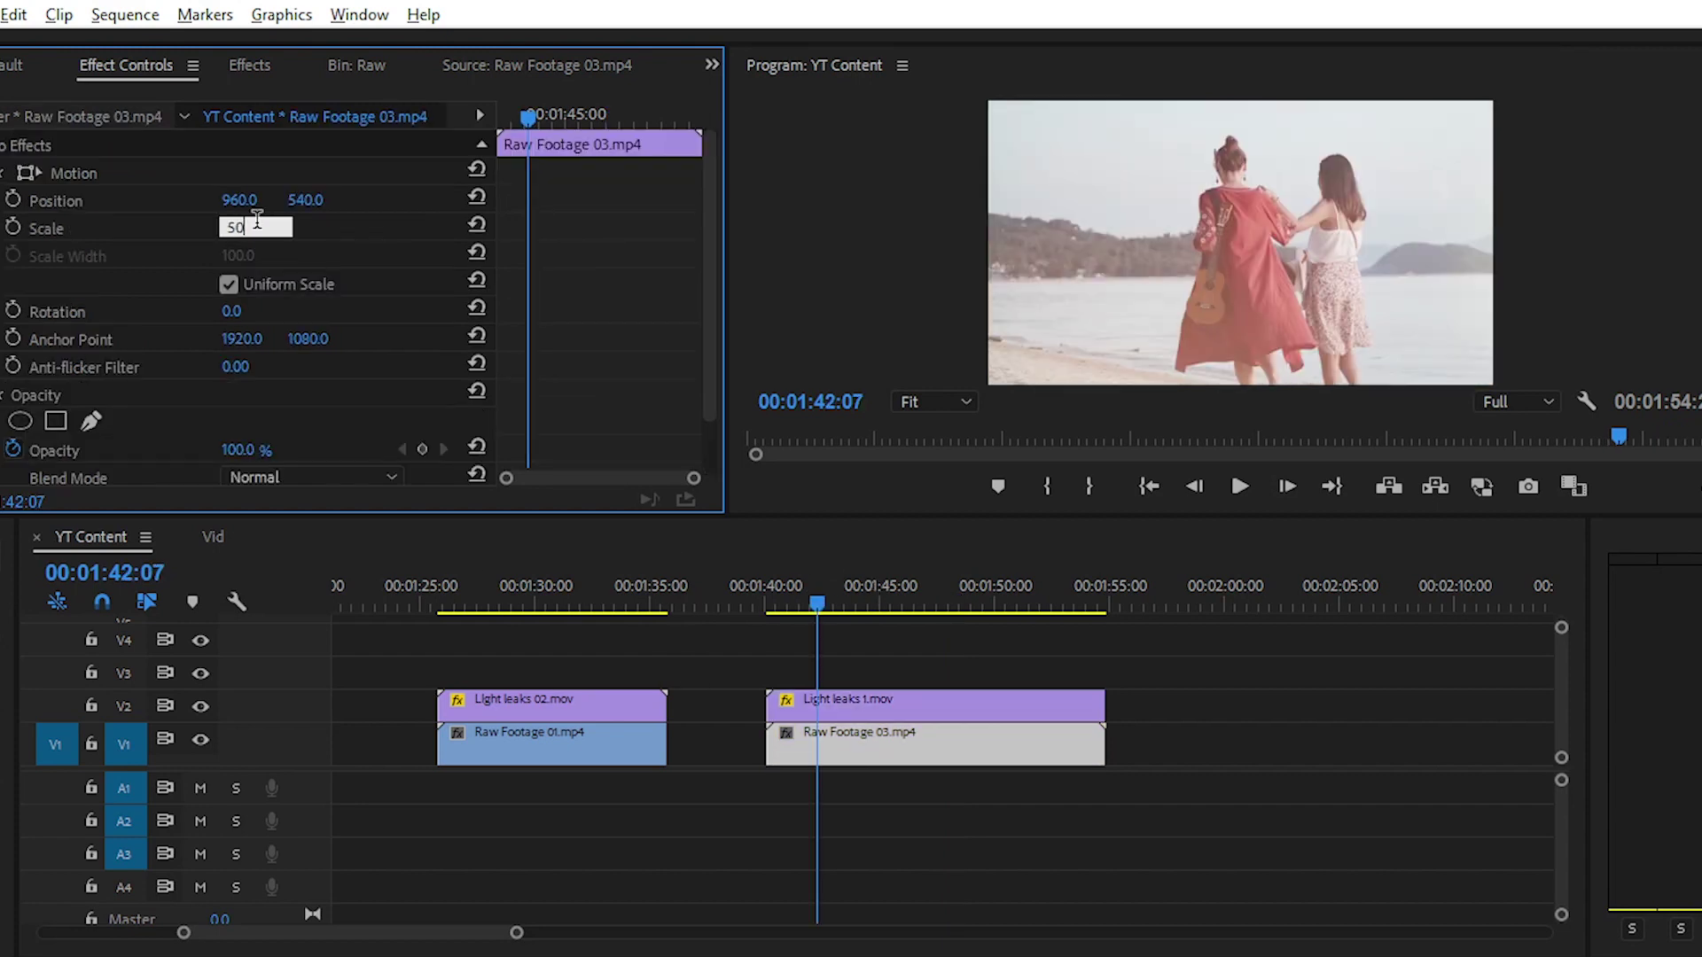
{"action": "key", "text": "Return"}
{"action": "left_click", "coordinate": [826, 606]}
{"action": "key", "text": "space"}
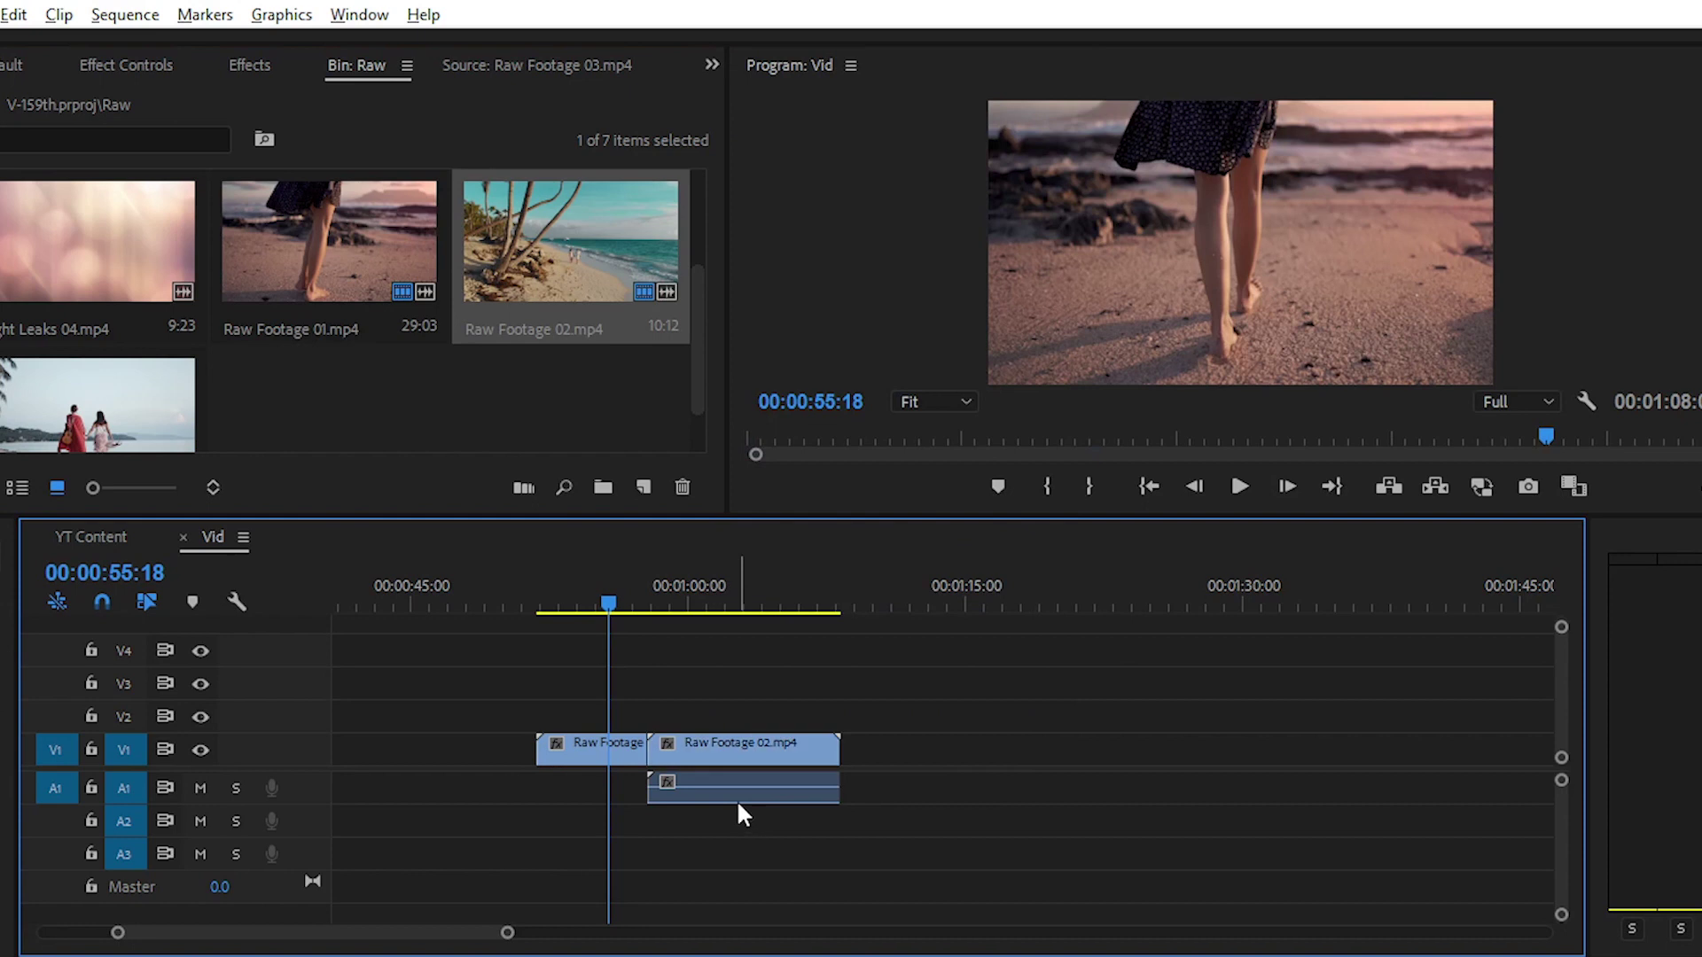
Shorten Light leaks 02 on V2 over the Vid sequence's cut.
{"action": "mouse_move", "coordinate": [750, 793]}
{"action": "left_mouse_down"}
{"action": "mouse_move", "coordinate": [817, 753]}
{"action": "mouse_move", "coordinate": [711, 753]}
{"action": "left_mouse_up"}
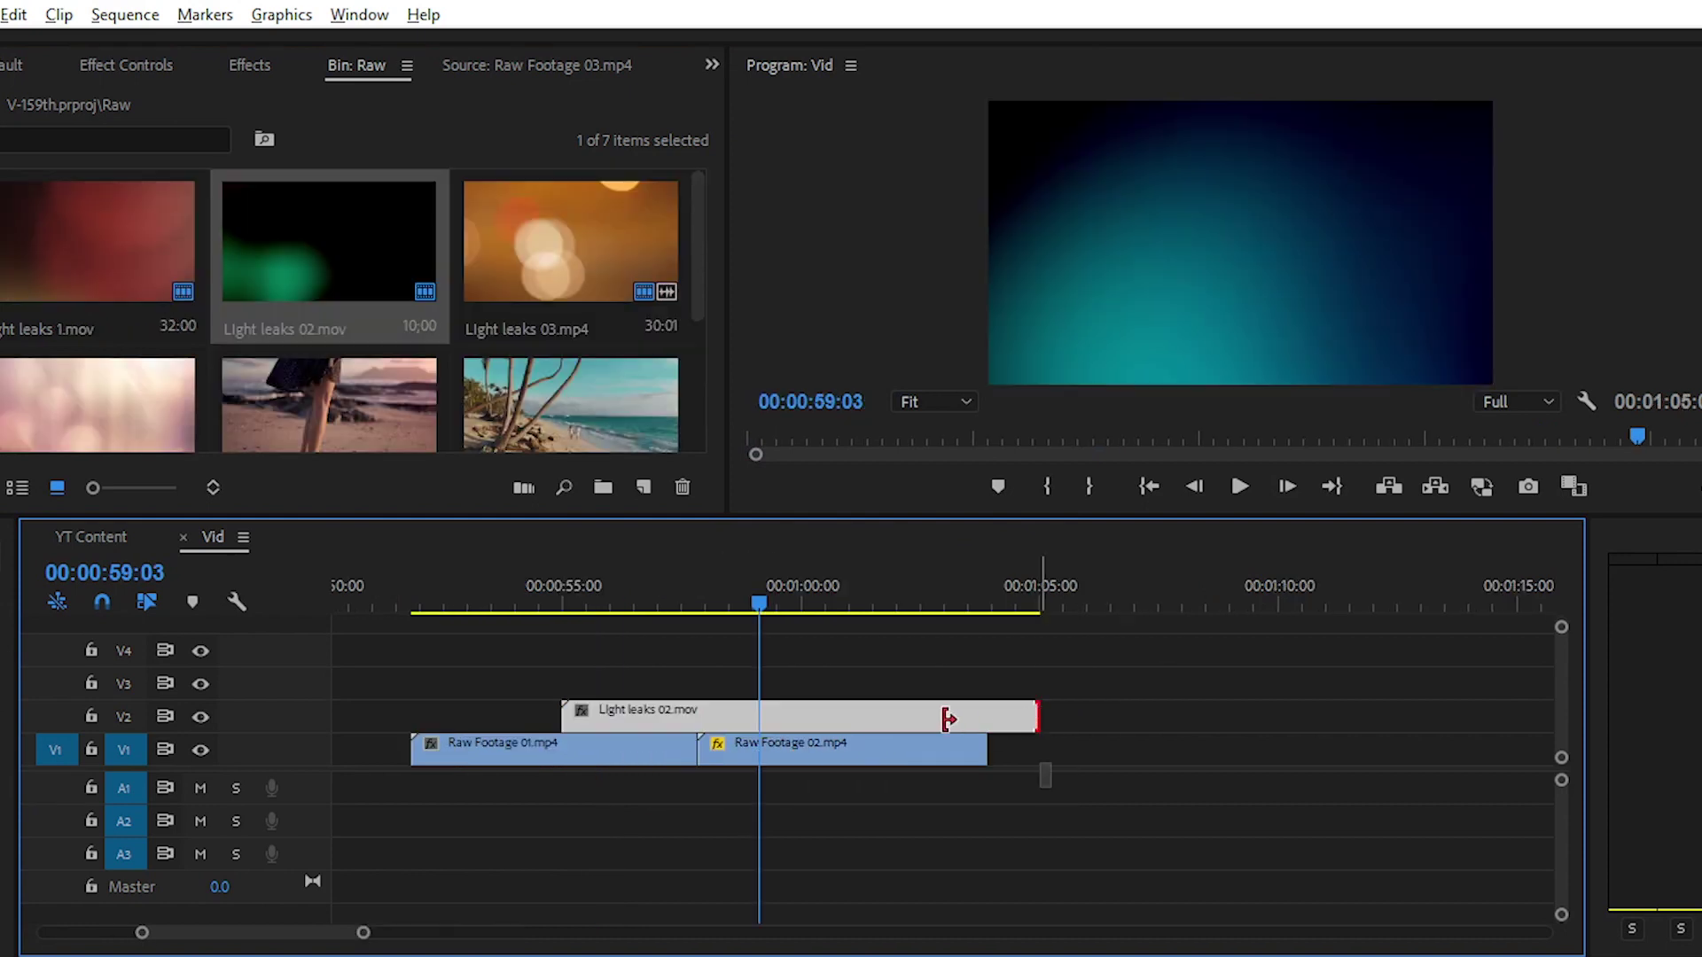
{"action": "left_click_drag", "start_coordinate": [948, 717], "coordinate": [701, 719]}
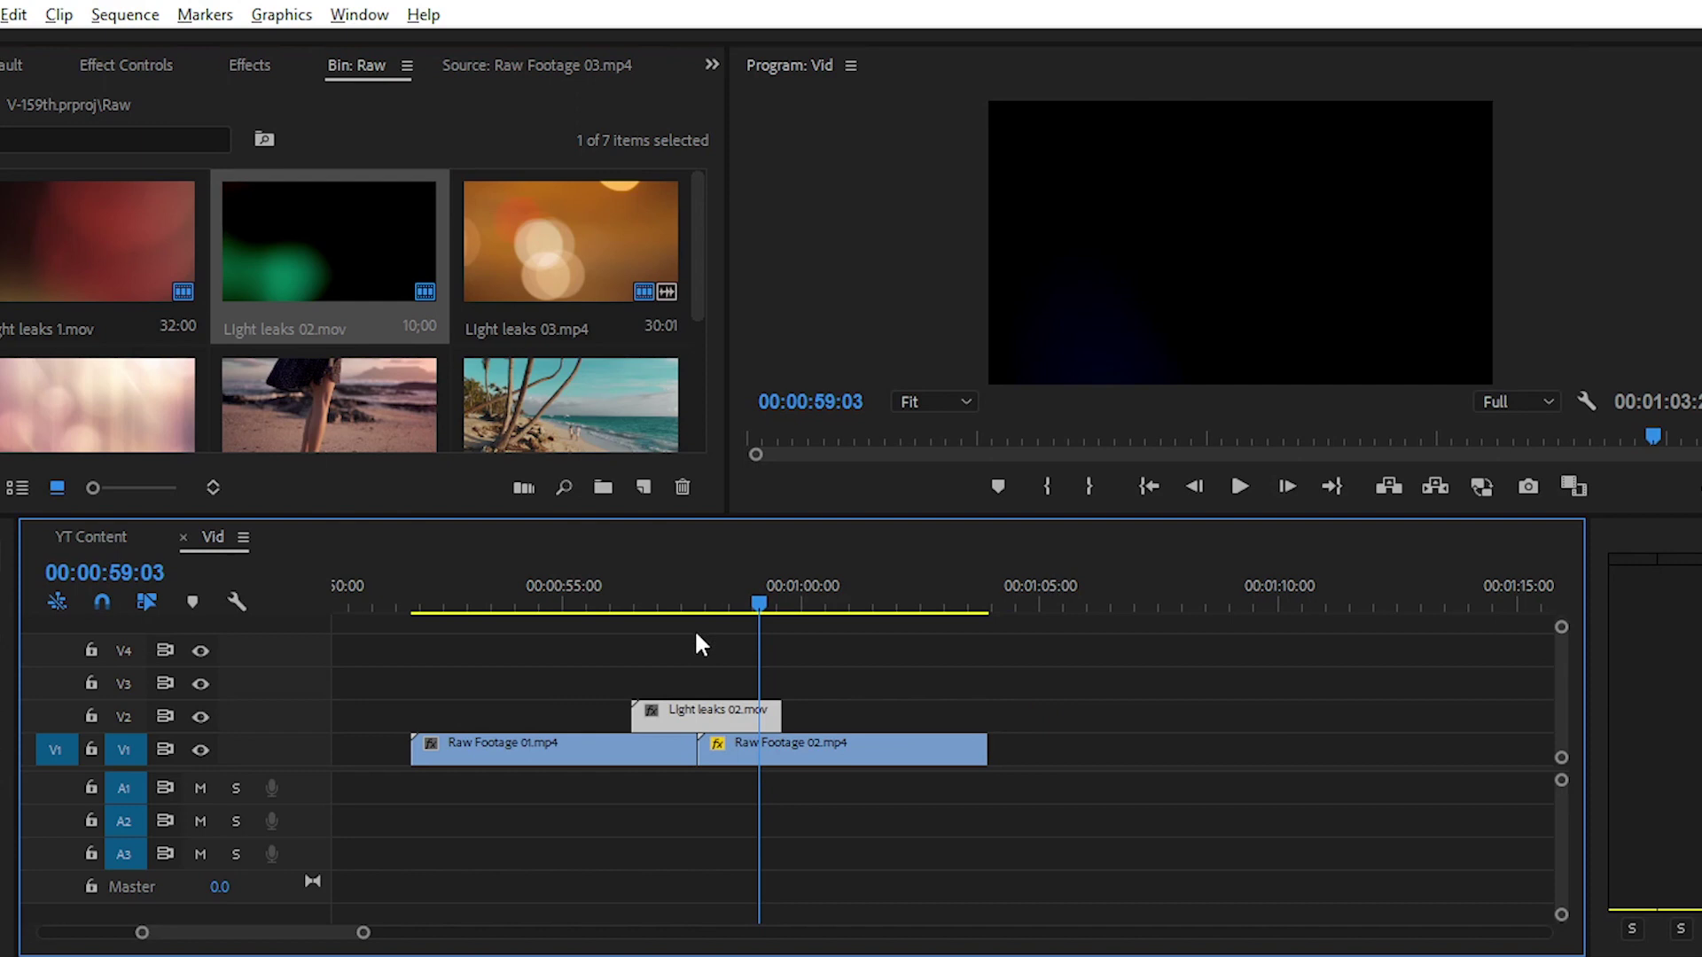
{"action": "mouse_move", "coordinate": [697, 591]}
{"action": "left_mouse_down"}
{"action": "mouse_move", "coordinate": [676, 597]}
{"action": "mouse_move", "coordinate": [698, 606]}
{"action": "left_mouse_up"}
Blend Light leaks 02 in Screen mode and play the transition.
{"action": "left_click", "coordinate": [249, 68]}
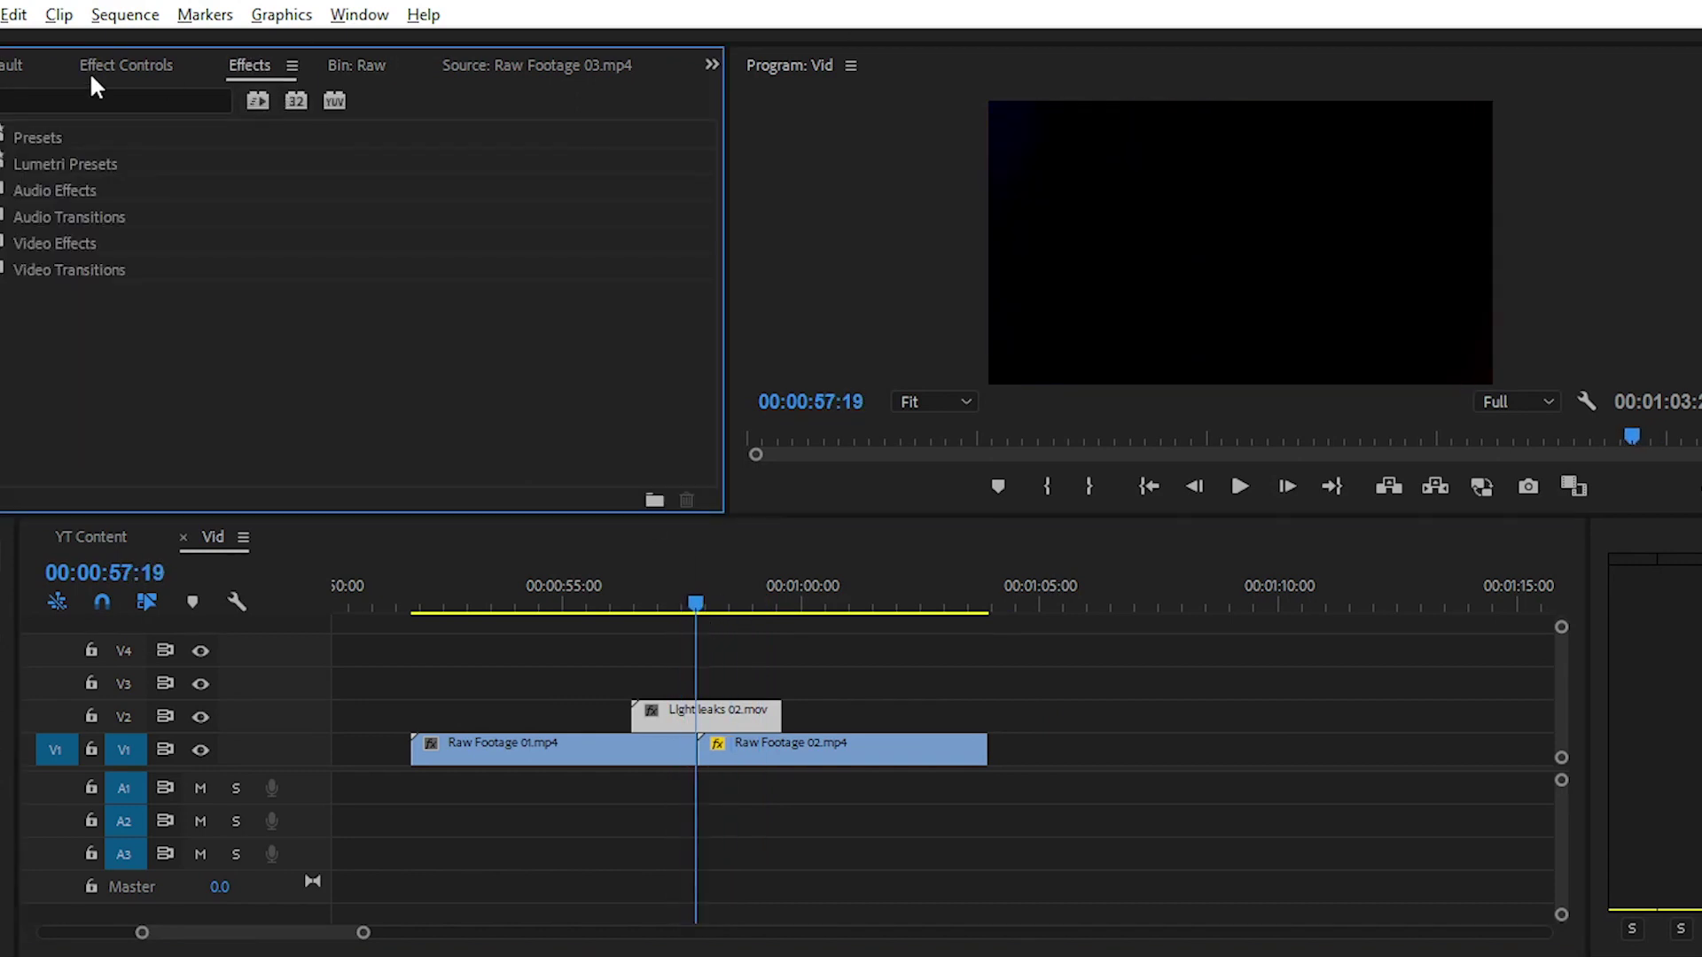
{"action": "left_click", "coordinate": [93, 65]}
{"action": "scroll", "coordinate": [585, 383], "scroll_direction": "down", "scroll_amount": 2}
{"action": "left_click", "coordinate": [301, 416]}
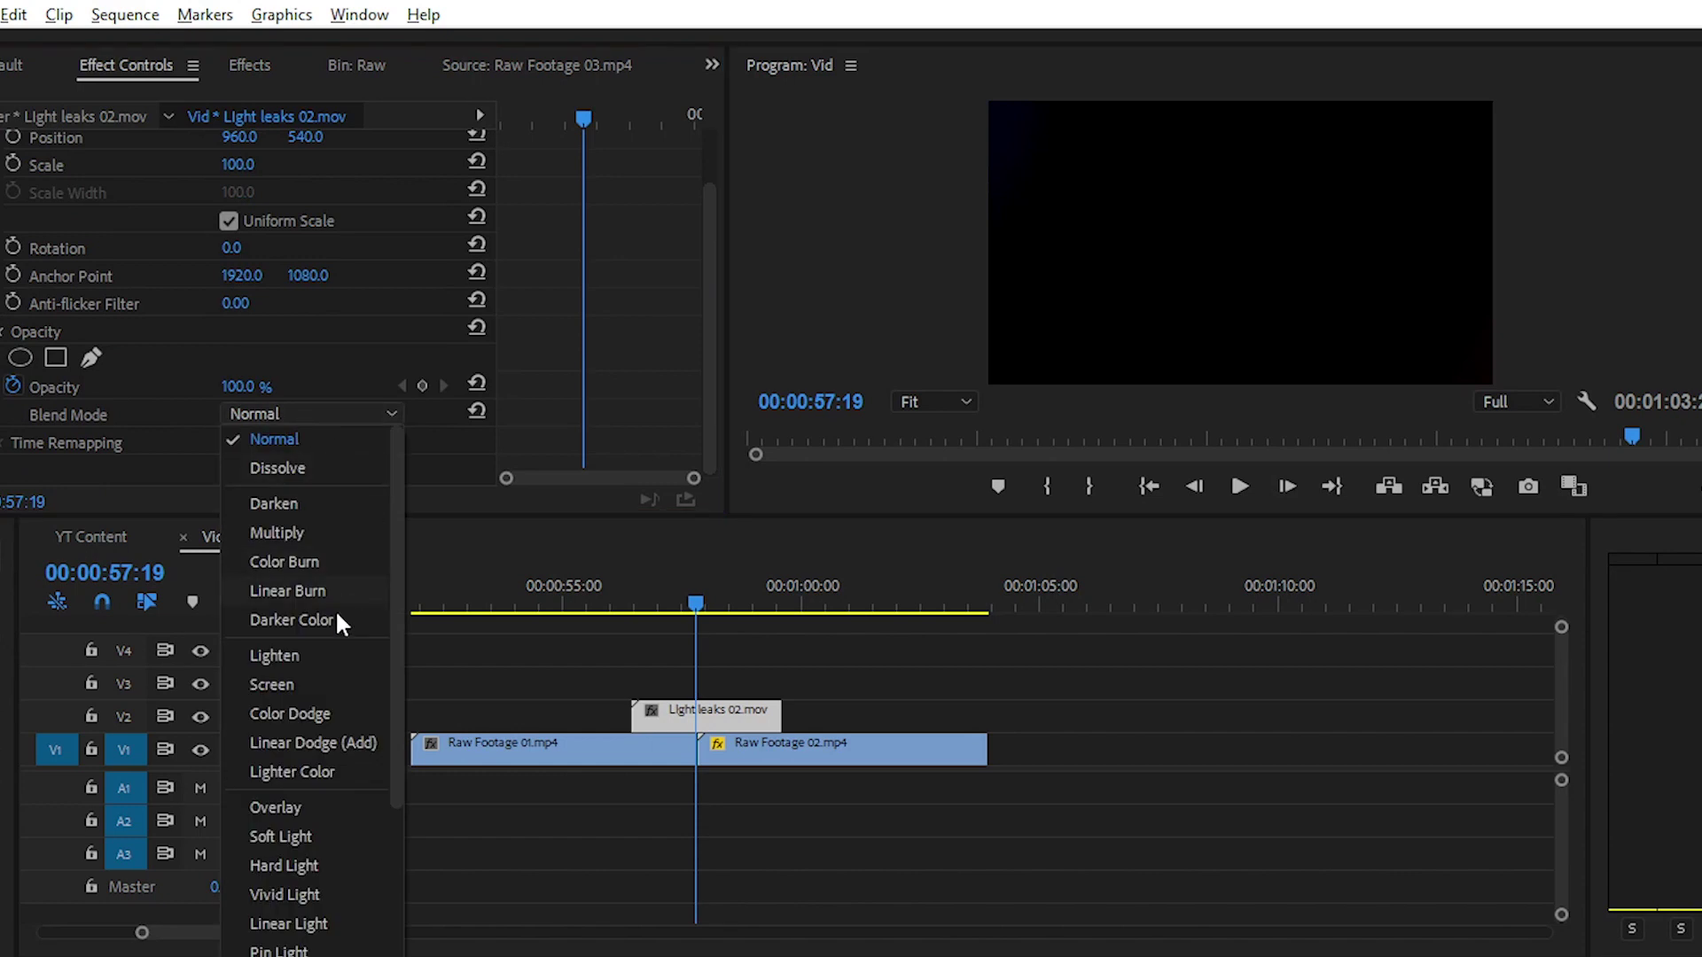
{"action": "left_click", "coordinate": [289, 687]}
{"action": "left_click_drag", "start_coordinate": [689, 606], "coordinate": [670, 603]}
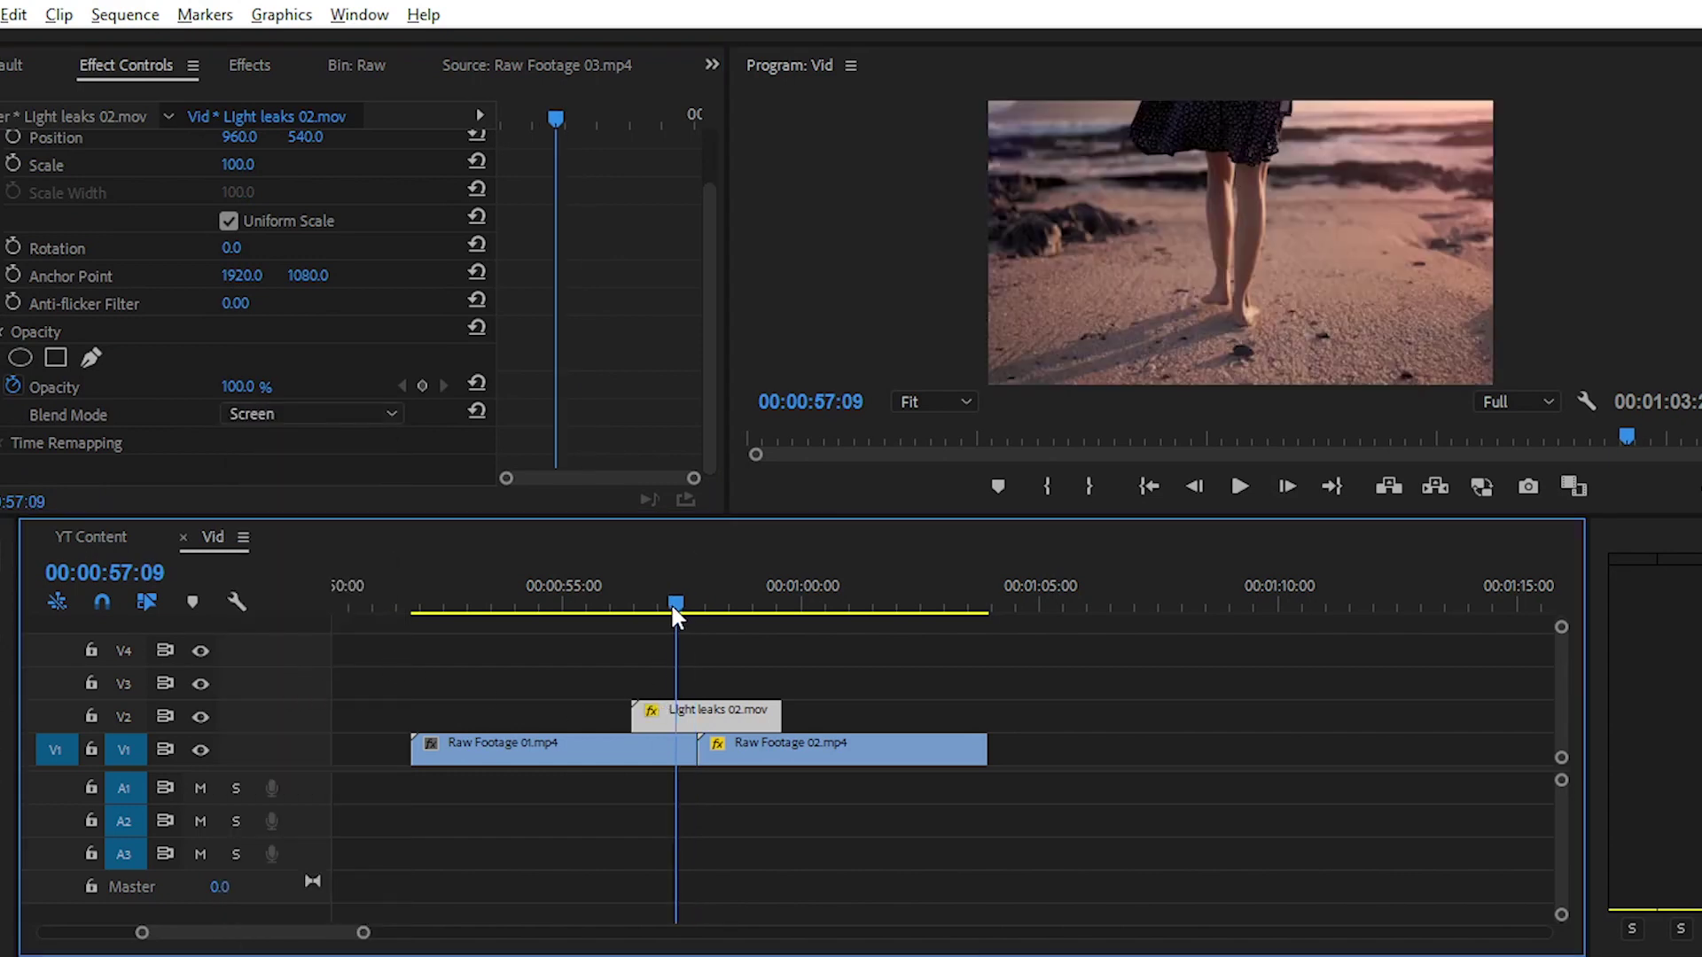
{"action": "key", "text": "space"}
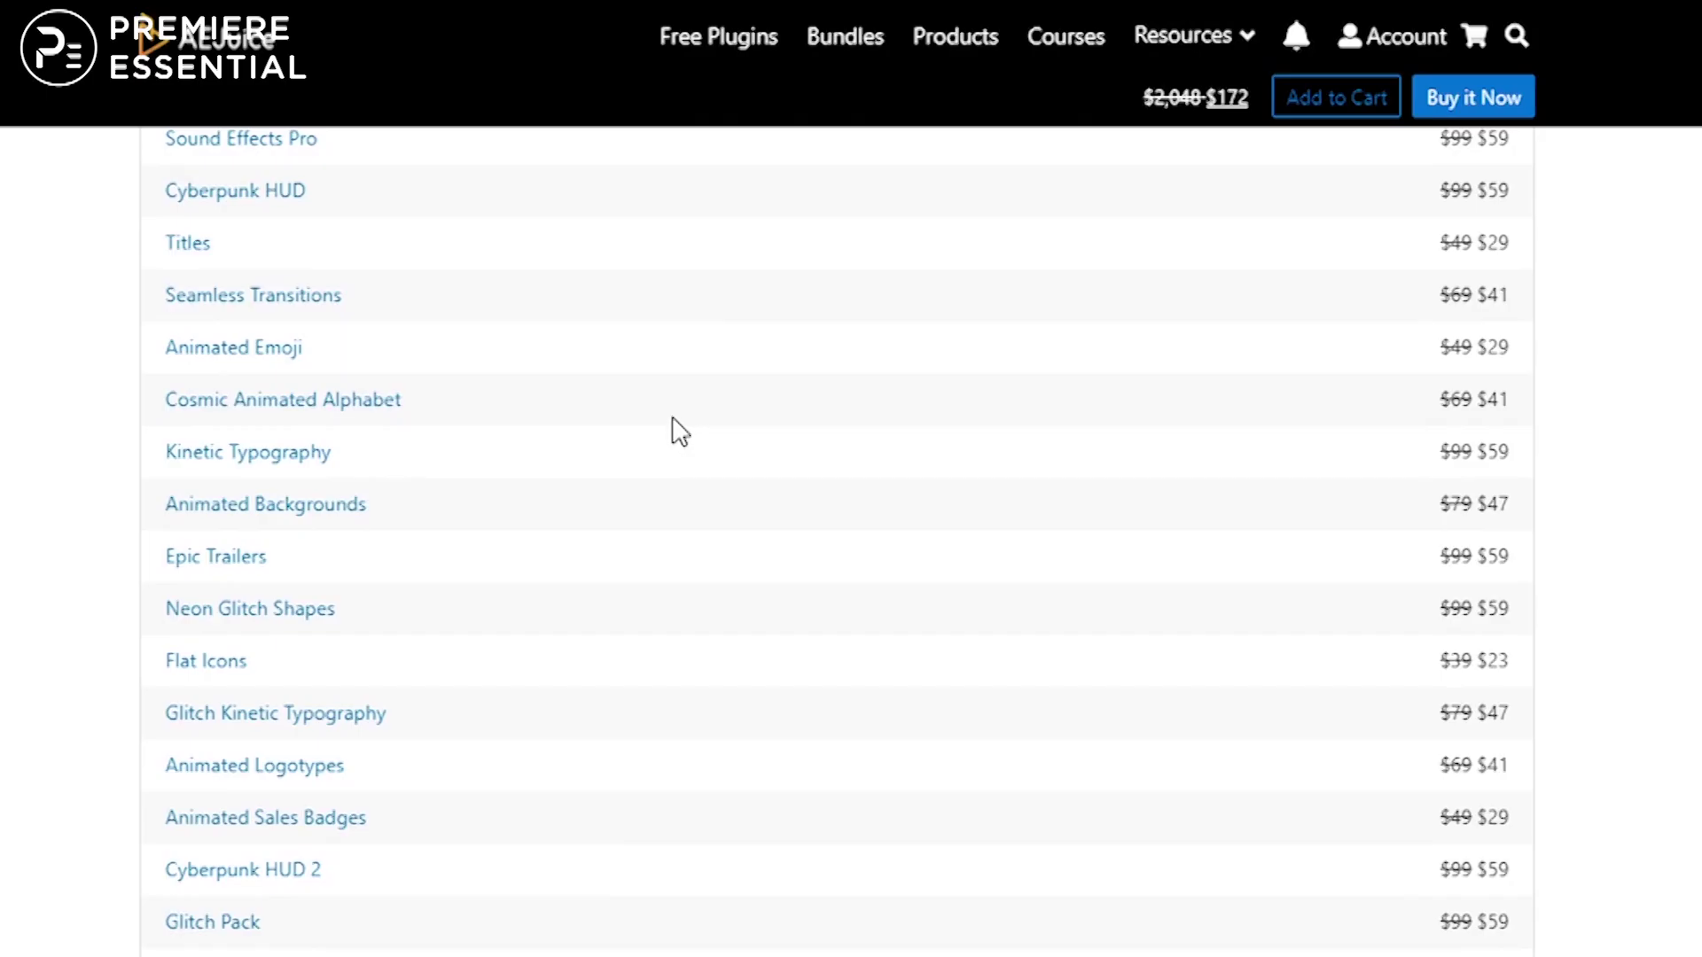
{"action": "scroll", "coordinate": [674, 430], "scroll_direction": "down", "scroll_amount": 5}
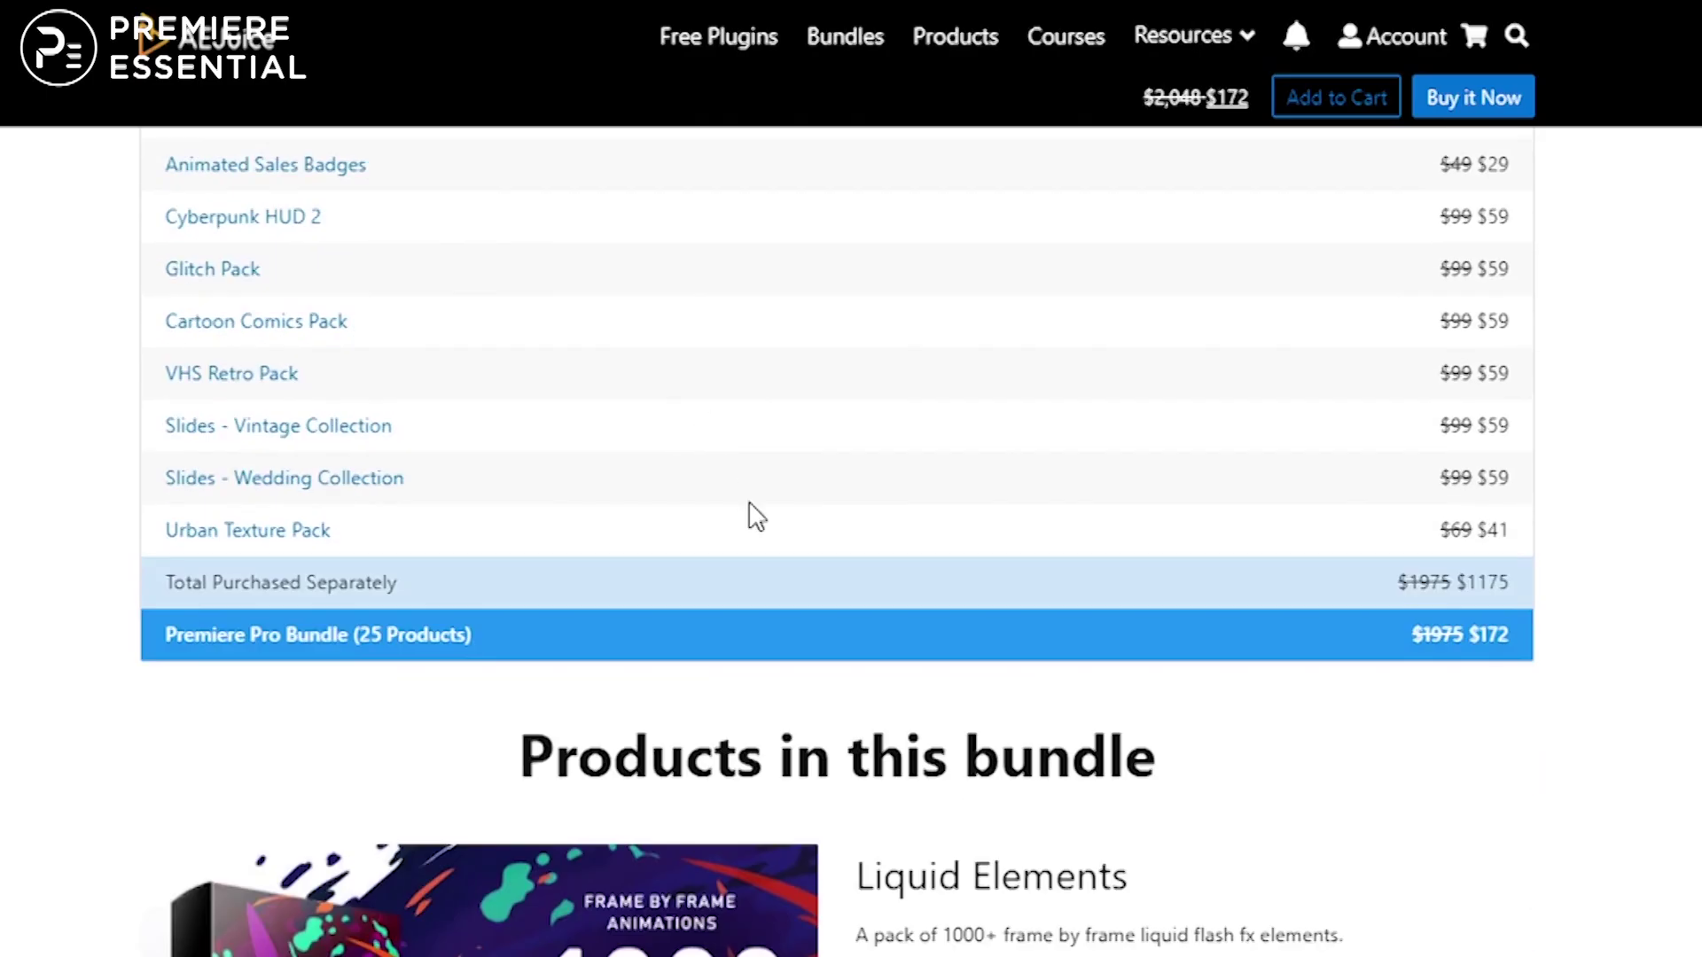
{"action": "scroll", "coordinate": [748, 516], "scroll_direction": "down", "scroll_amount": 1}
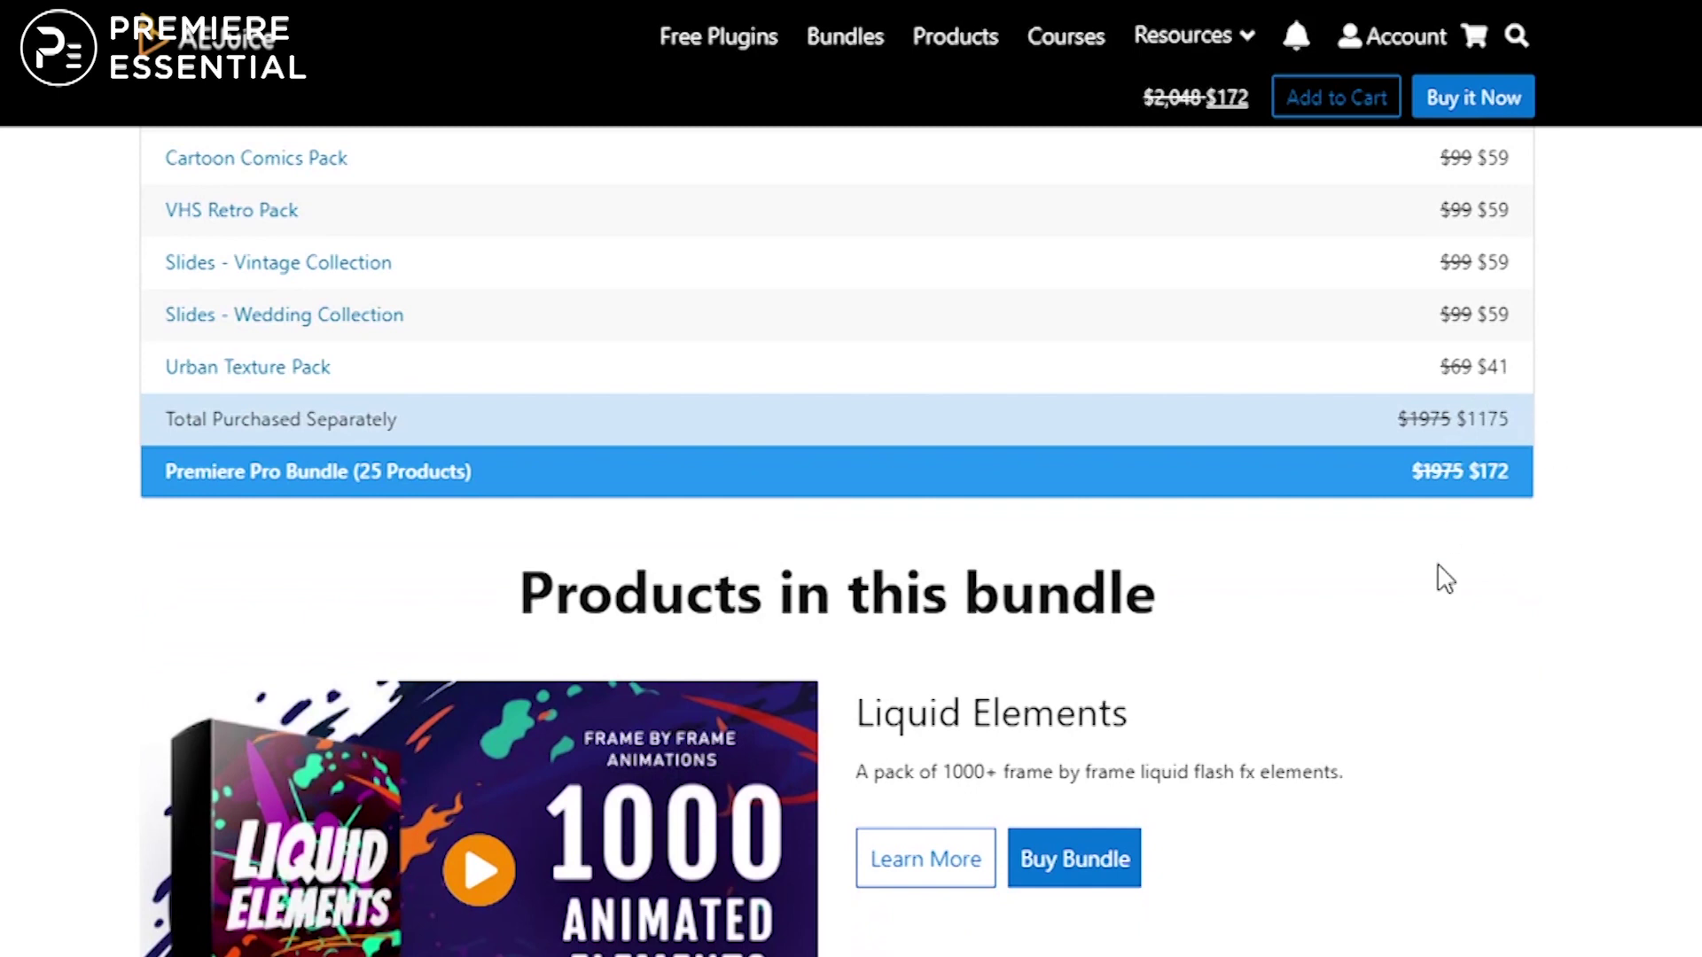
{"action": "scroll", "coordinate": [1444, 579], "scroll_direction": "down", "scroll_amount": 1}
{"action": "scroll", "coordinate": [1440, 577], "scroll_direction": "up", "scroll_amount": 2}
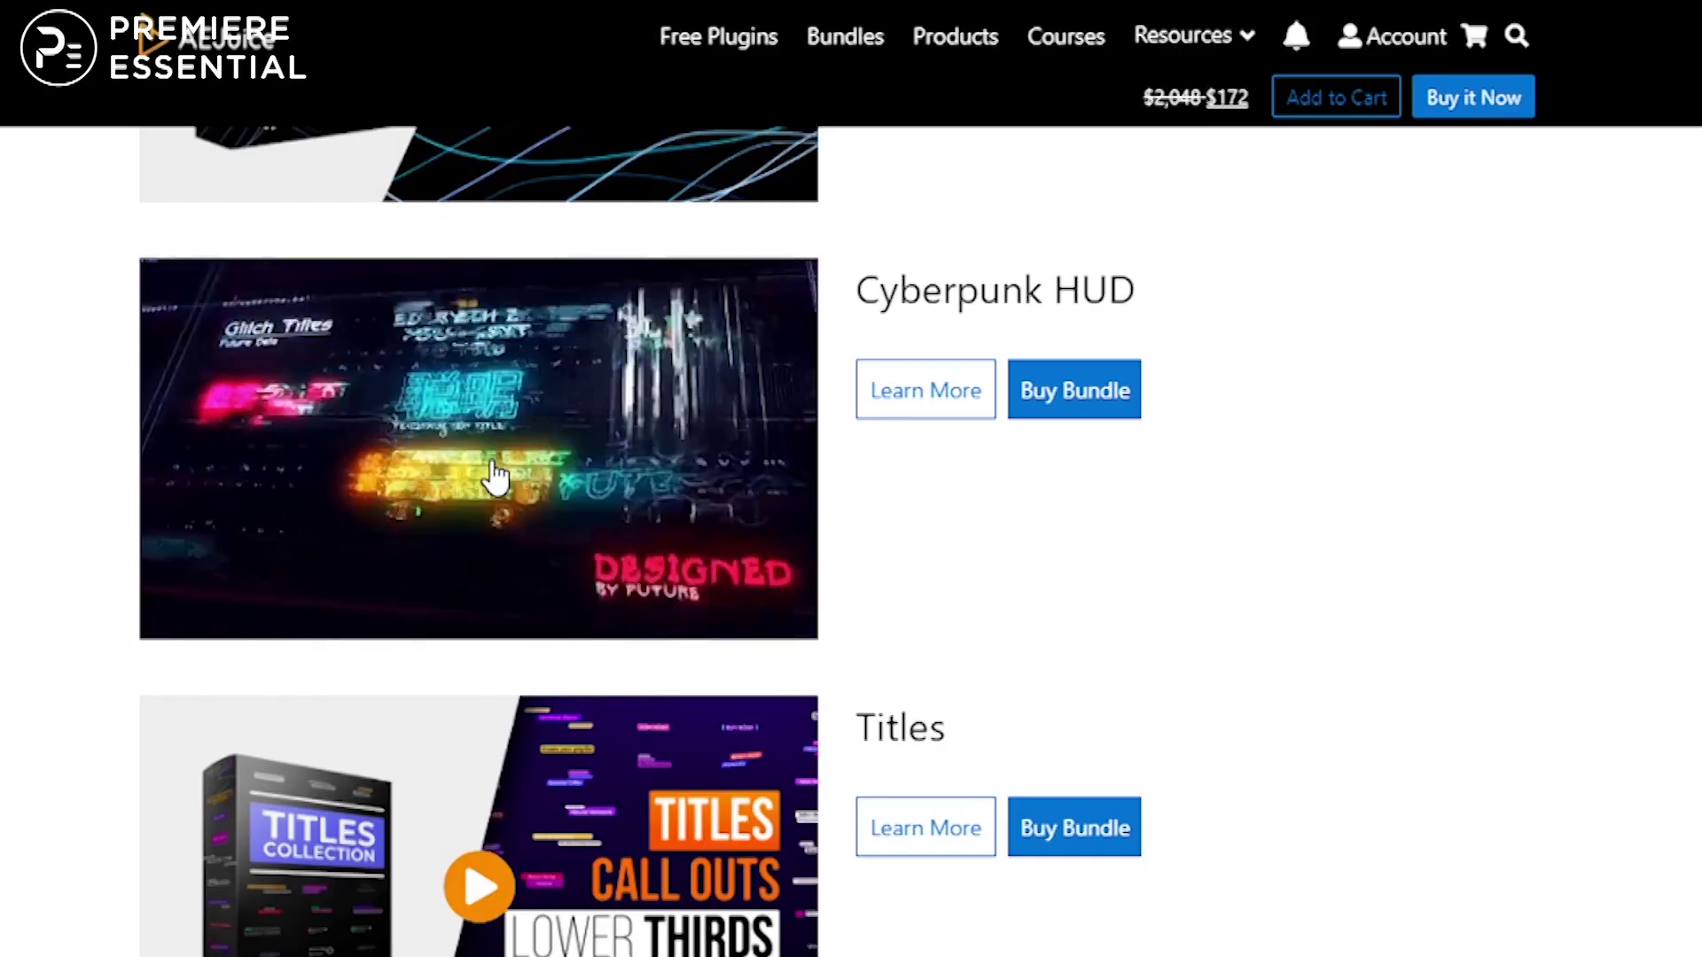
{"action": "scroll", "coordinate": [495, 476], "scroll_direction": "down", "scroll_amount": 5}
Watch one bundle product preview, close it, then play the Cosmic Animated Alphabet preview.
{"action": "left_click", "coordinate": [740, 939]}
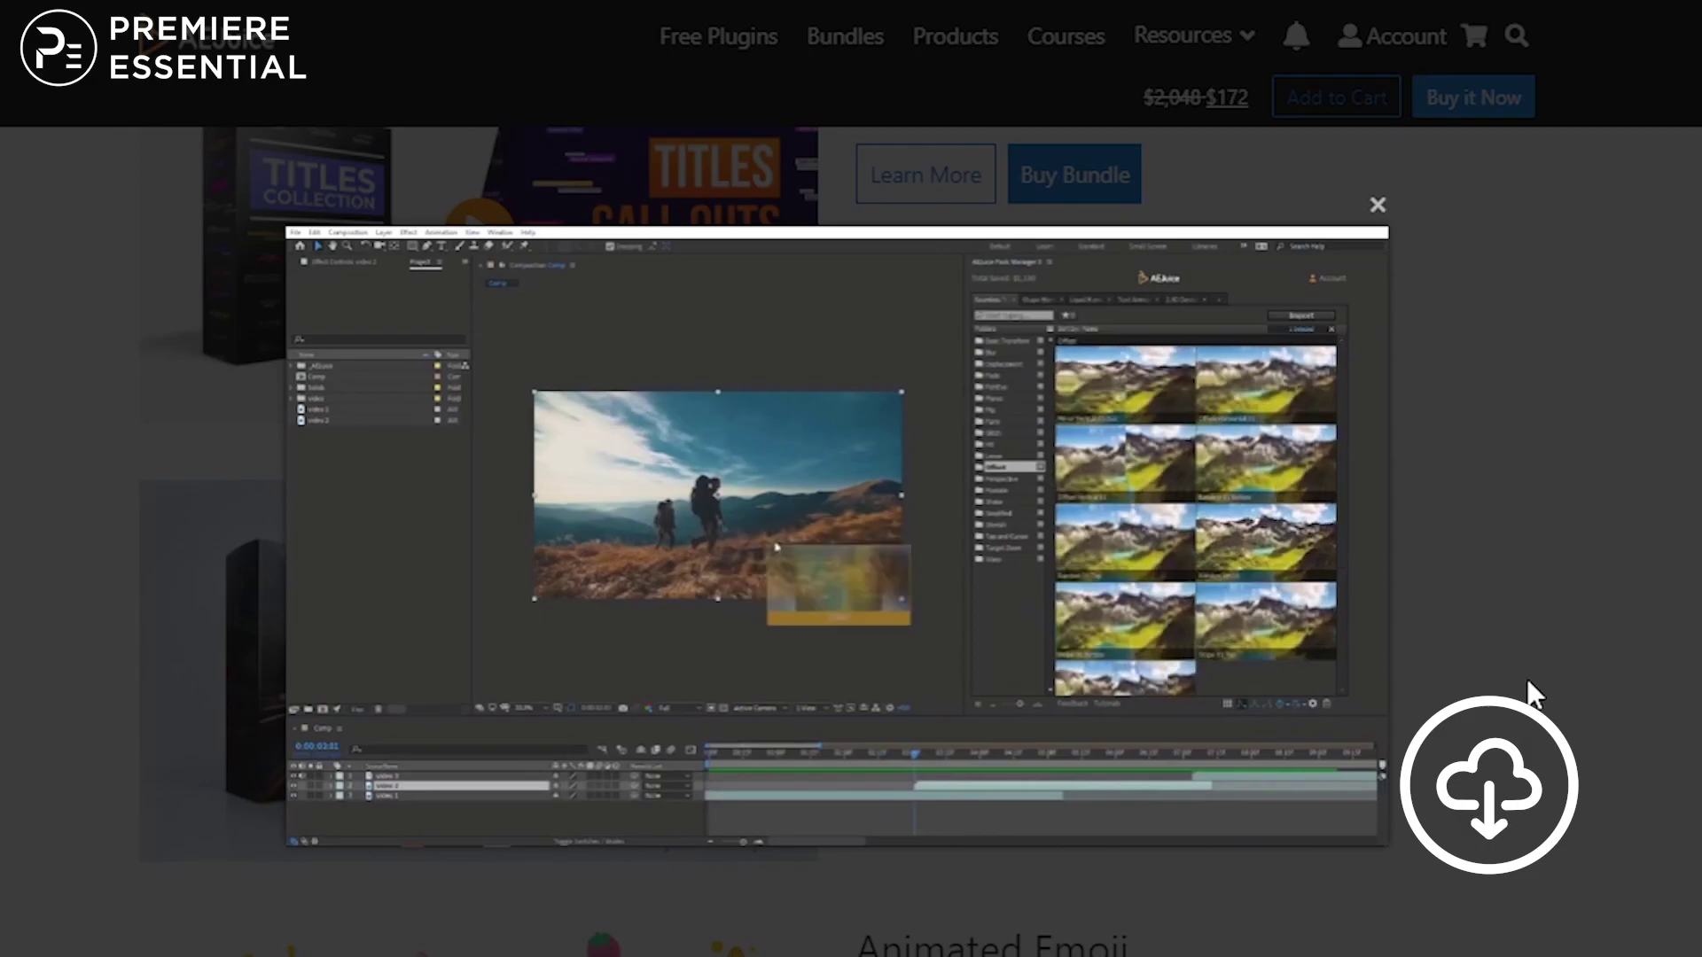
{"action": "left_click", "coordinate": [1528, 695]}
{"action": "scroll", "coordinate": [807, 741], "scroll_direction": "down", "scroll_amount": 5}
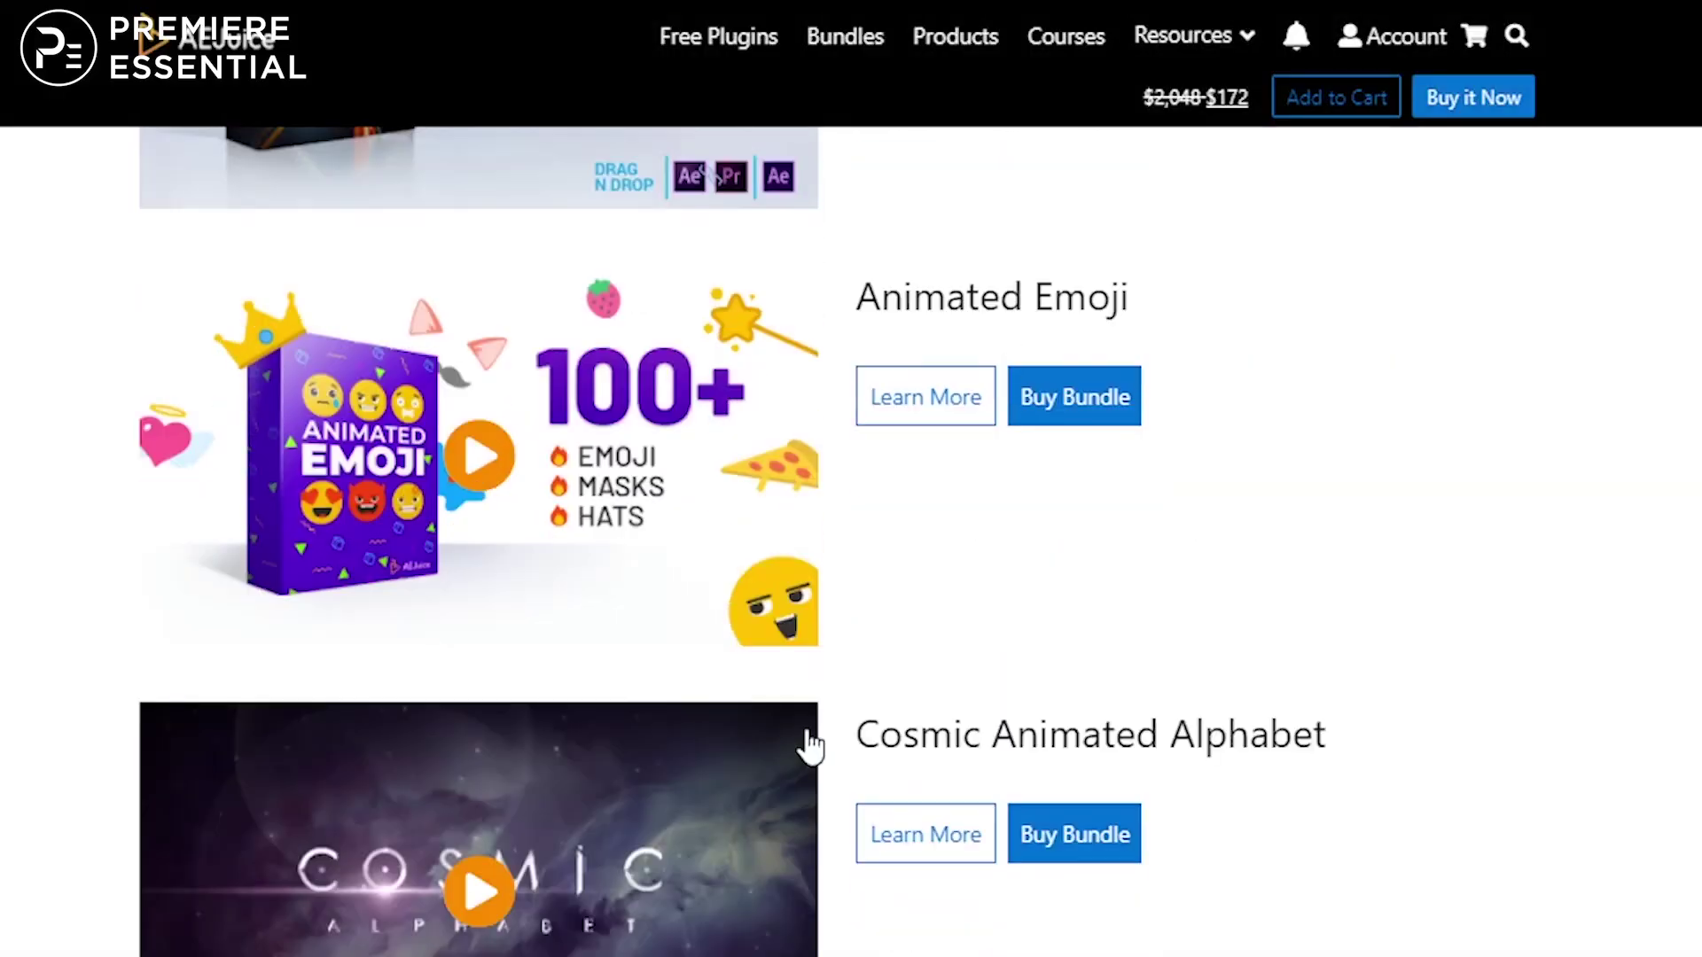
{"action": "scroll", "coordinate": [519, 653], "scroll_direction": "down", "scroll_amount": 1}
{"action": "scroll", "coordinate": [493, 466], "scroll_direction": "down", "scroll_amount": 2}
{"action": "left_click", "coordinate": [481, 405]}
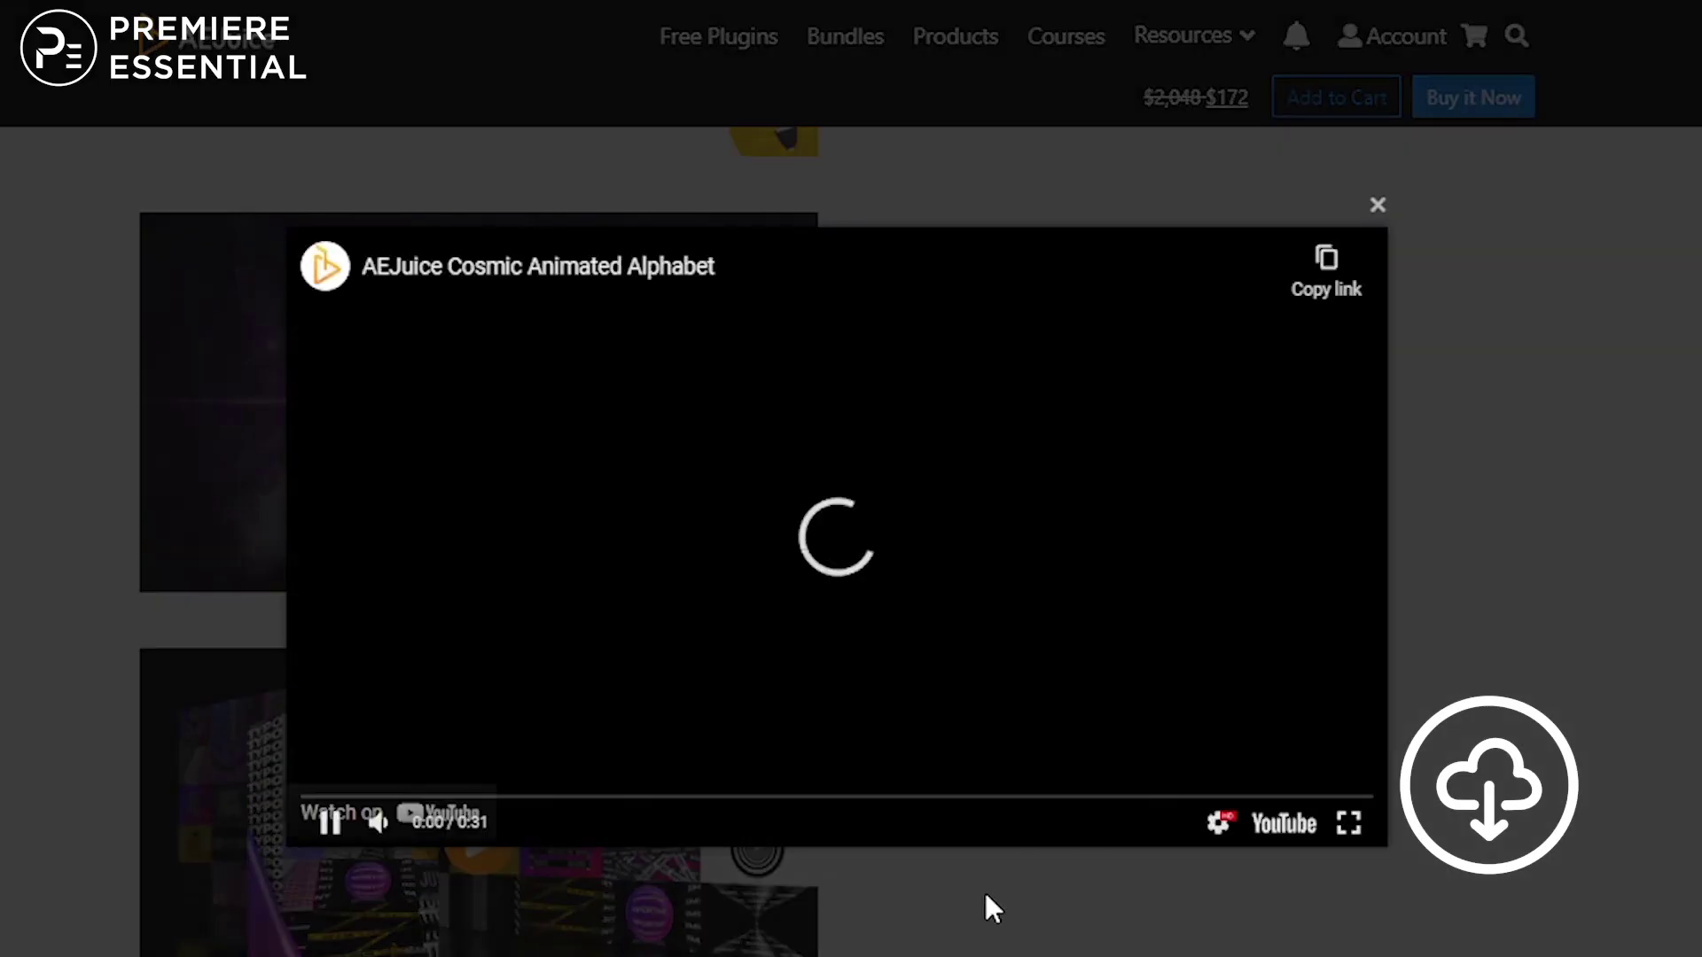